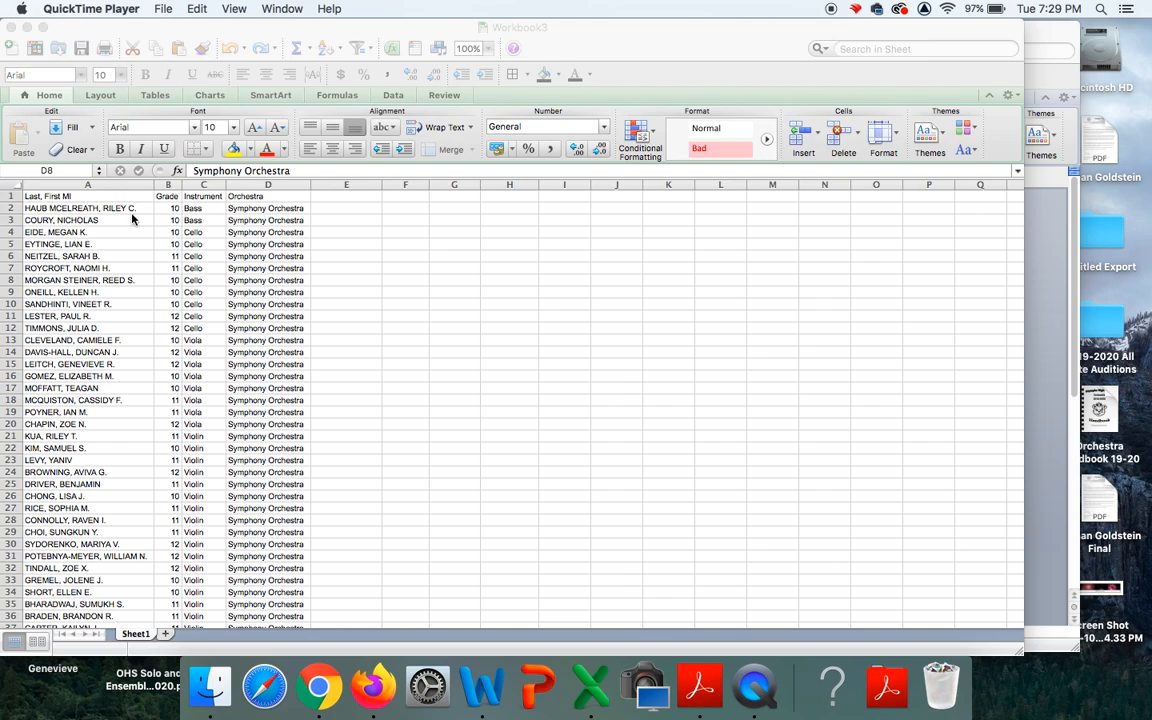
Enter a =PROPER(A2) formula in cell E2.
left_click(337, 211)
left_click(337, 211)
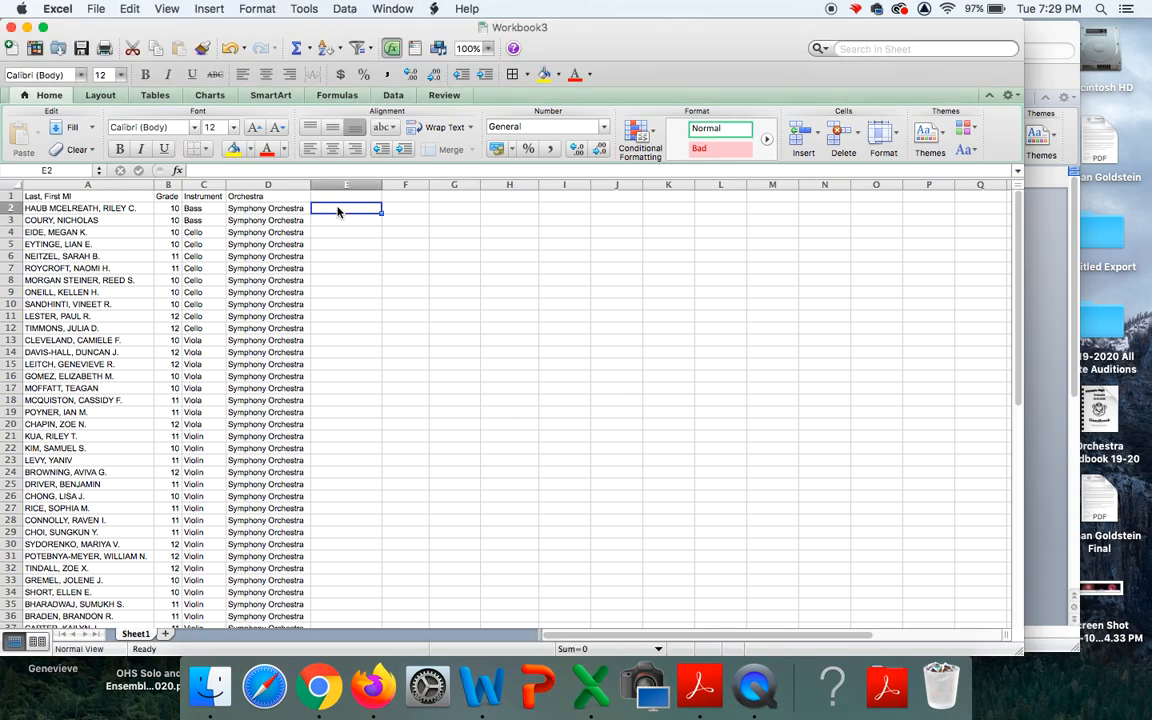
type("=proper")
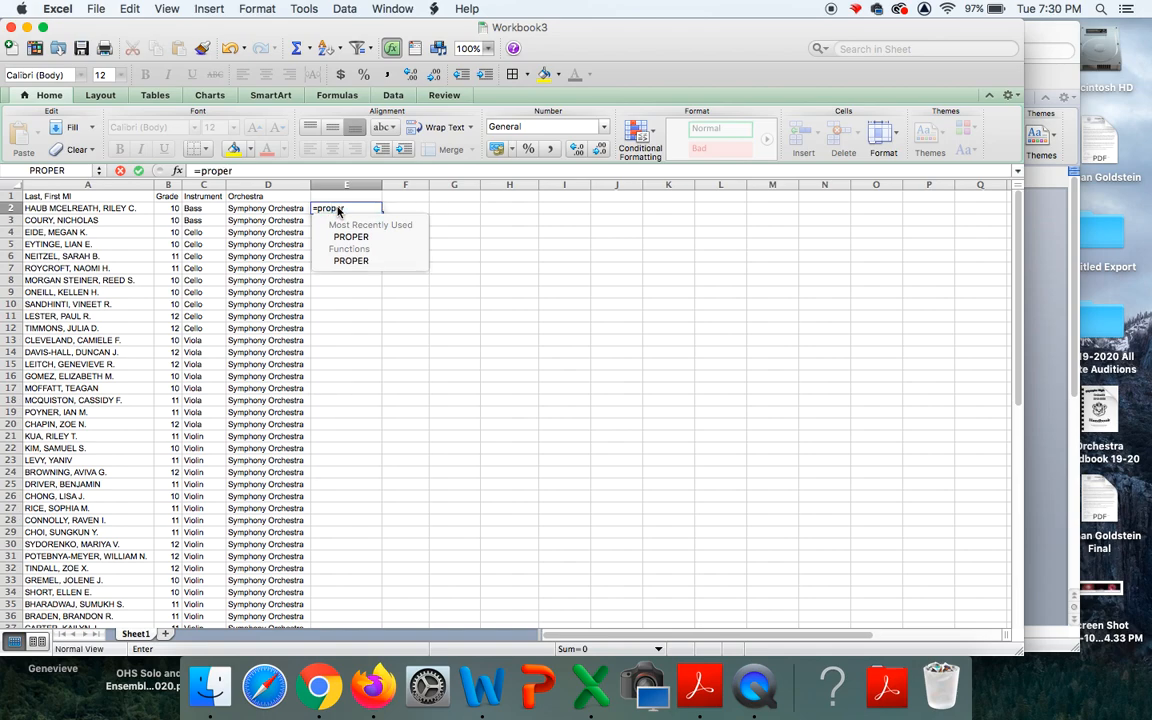
left_click(97, 209)
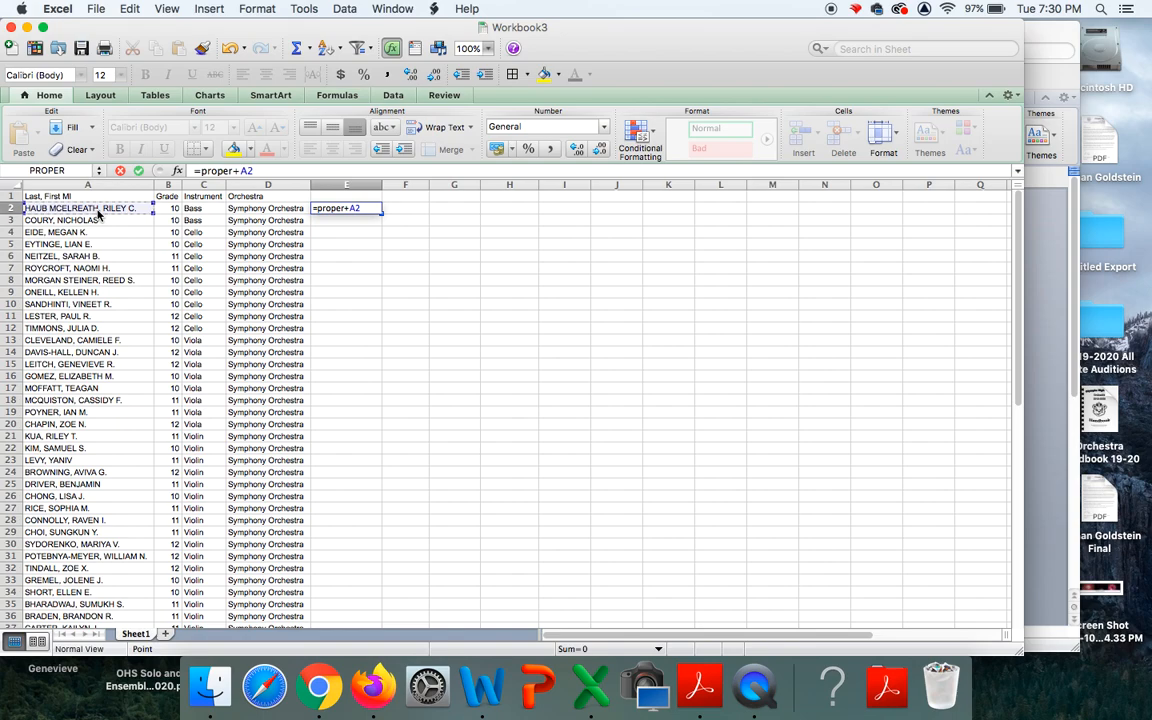
key("Return")
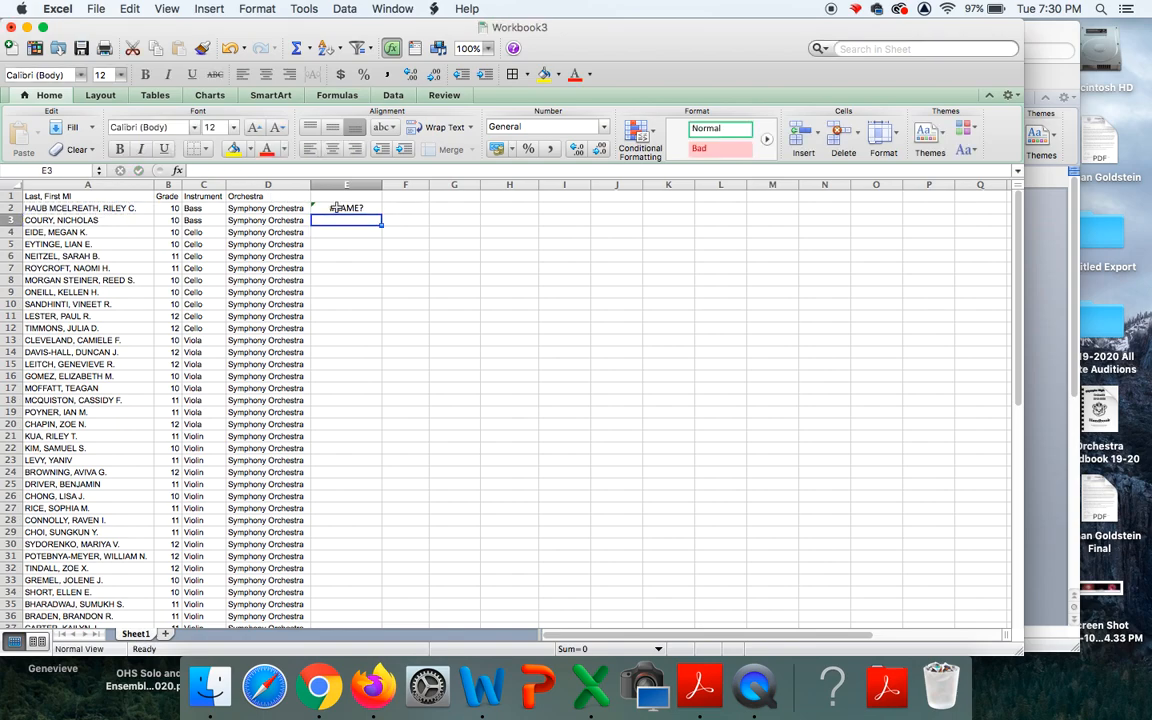
Fix the #NAME? error so E2 shows the proper-case name, and widen column E.
left_click(333, 208)
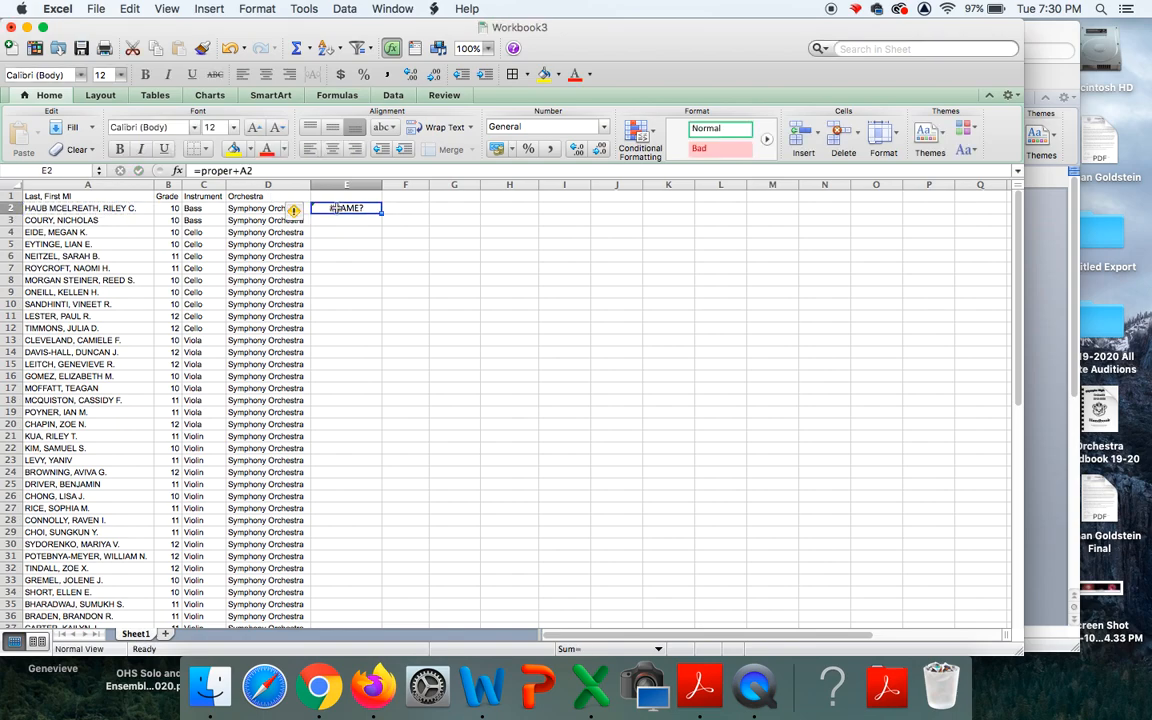
left_click(247, 171)
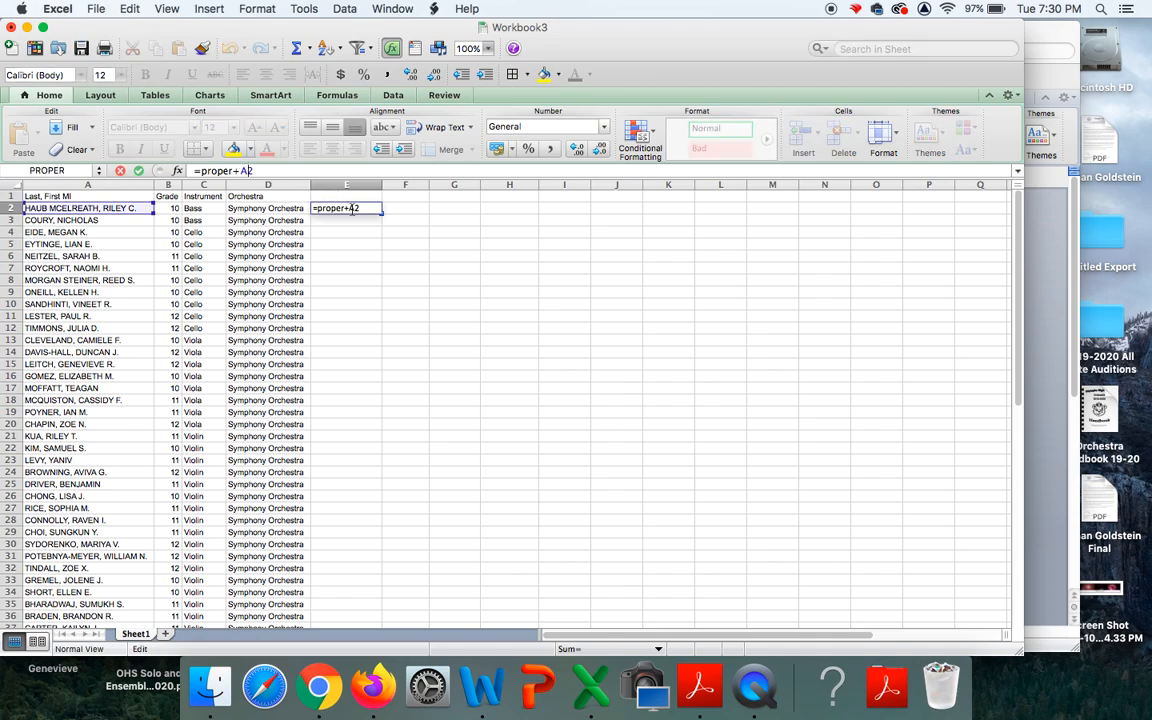
key("BackSpace")
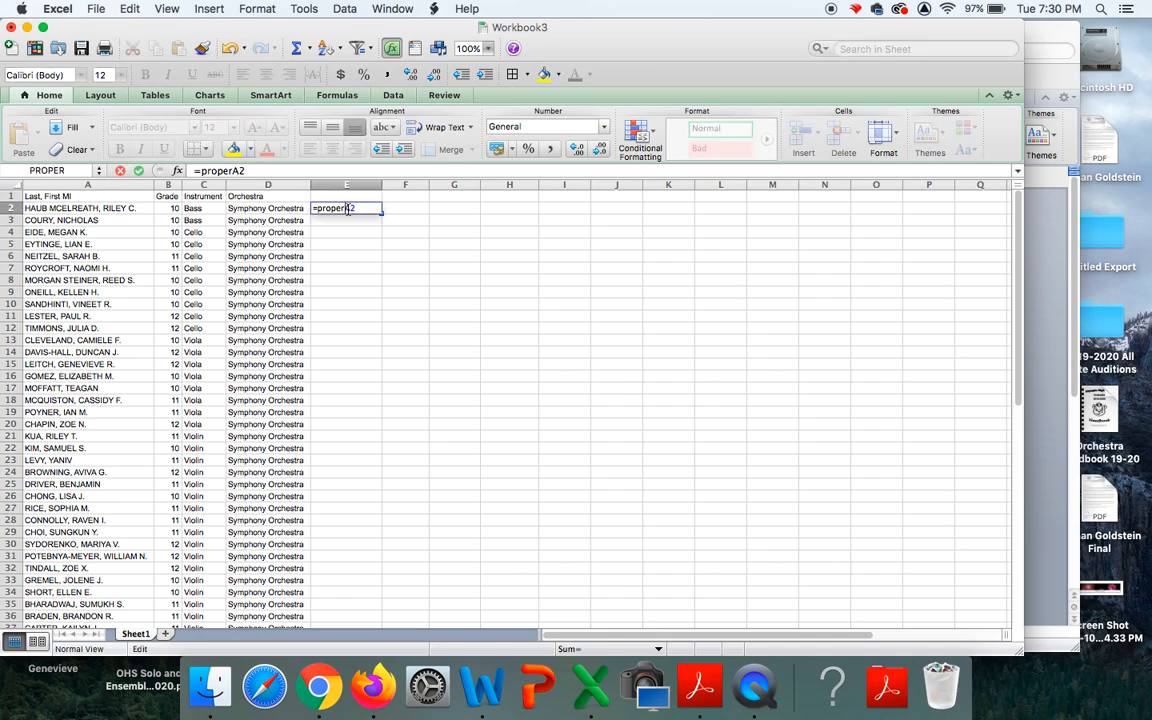
key("Return")
left_click(348, 210)
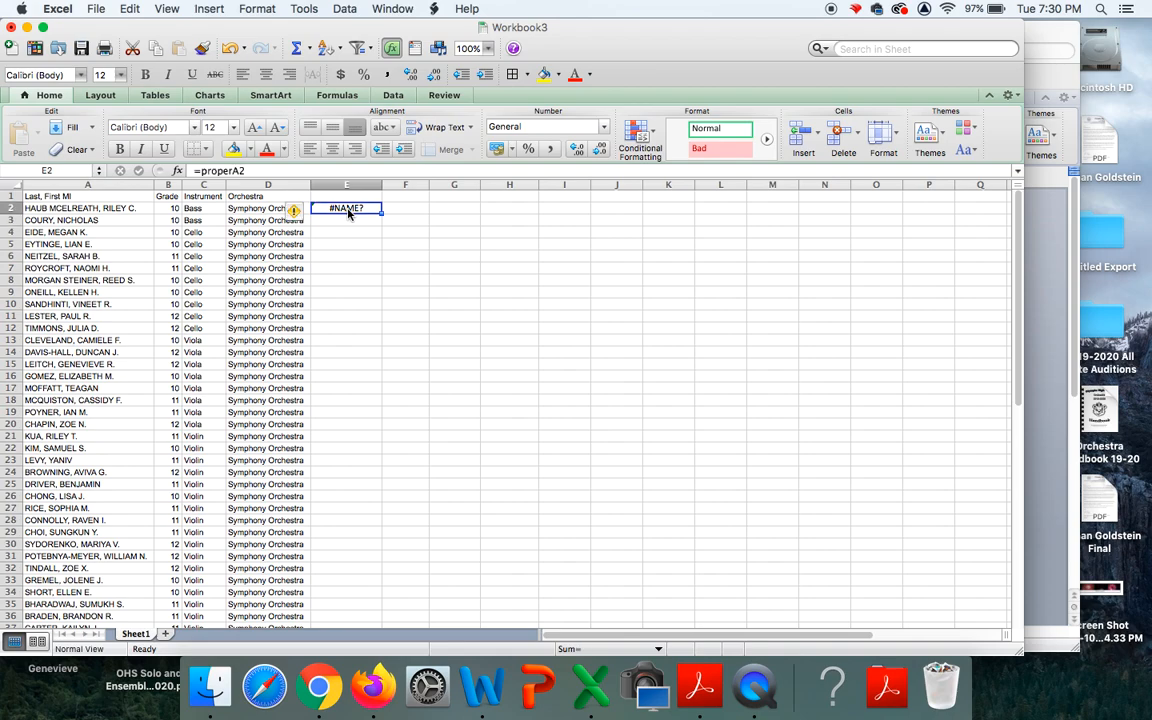
left_click(243, 171)
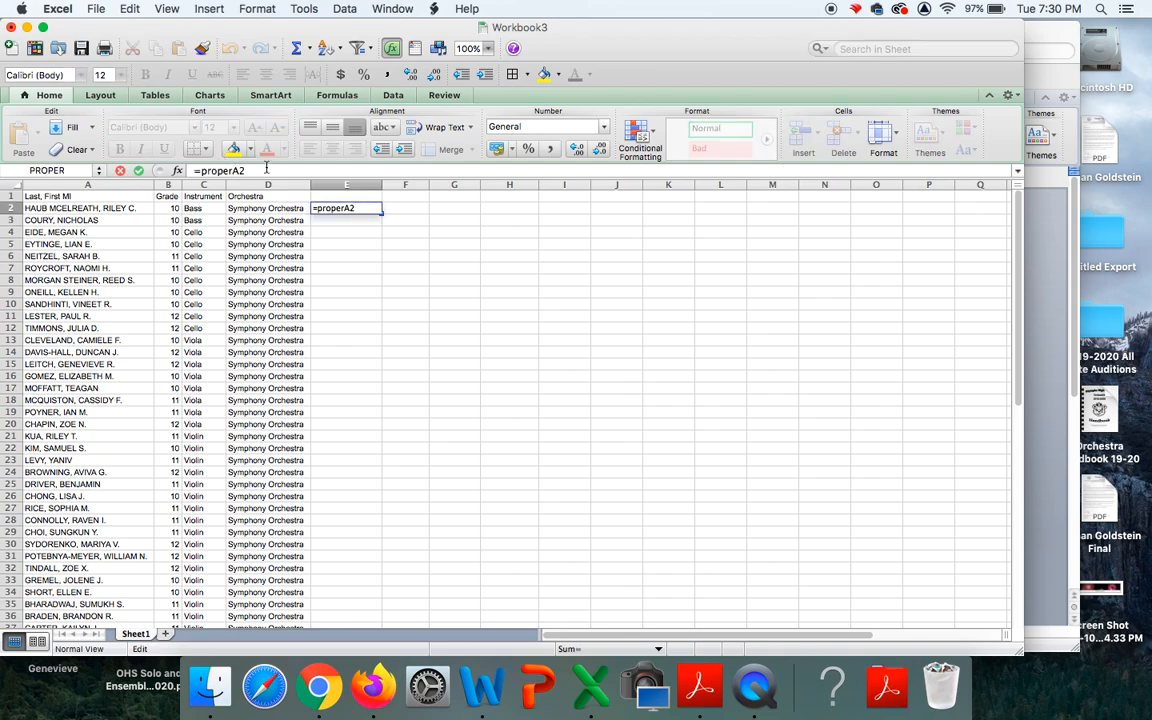
type("(")
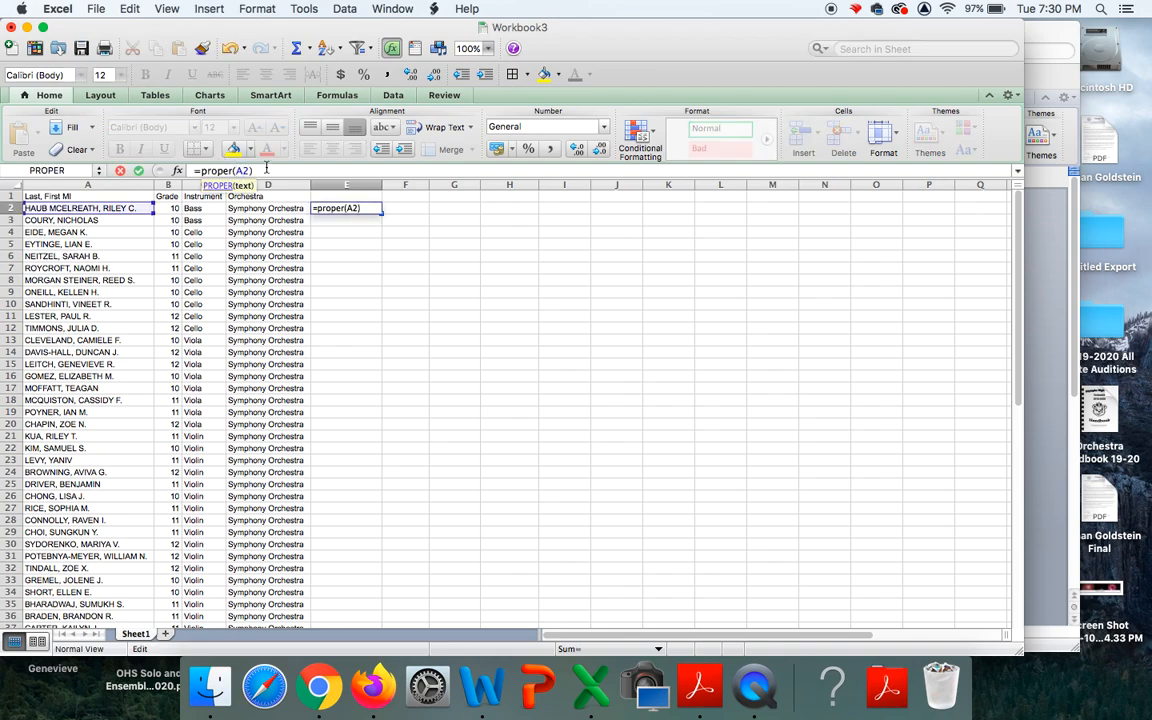
key("Return")
left_click_drag(382, 185, 418, 187)
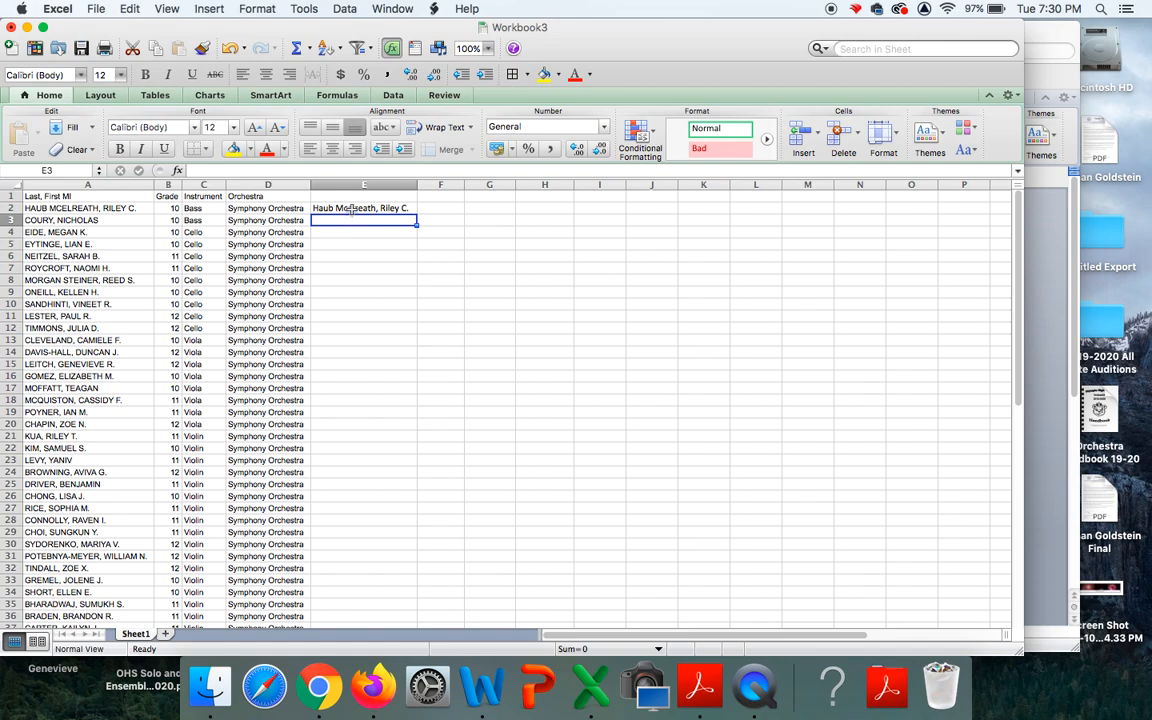
Fill the PROPER formula down column E to row 39 and widen the column.
left_click_drag(352, 208, 360, 540)
left_click(129, 9)
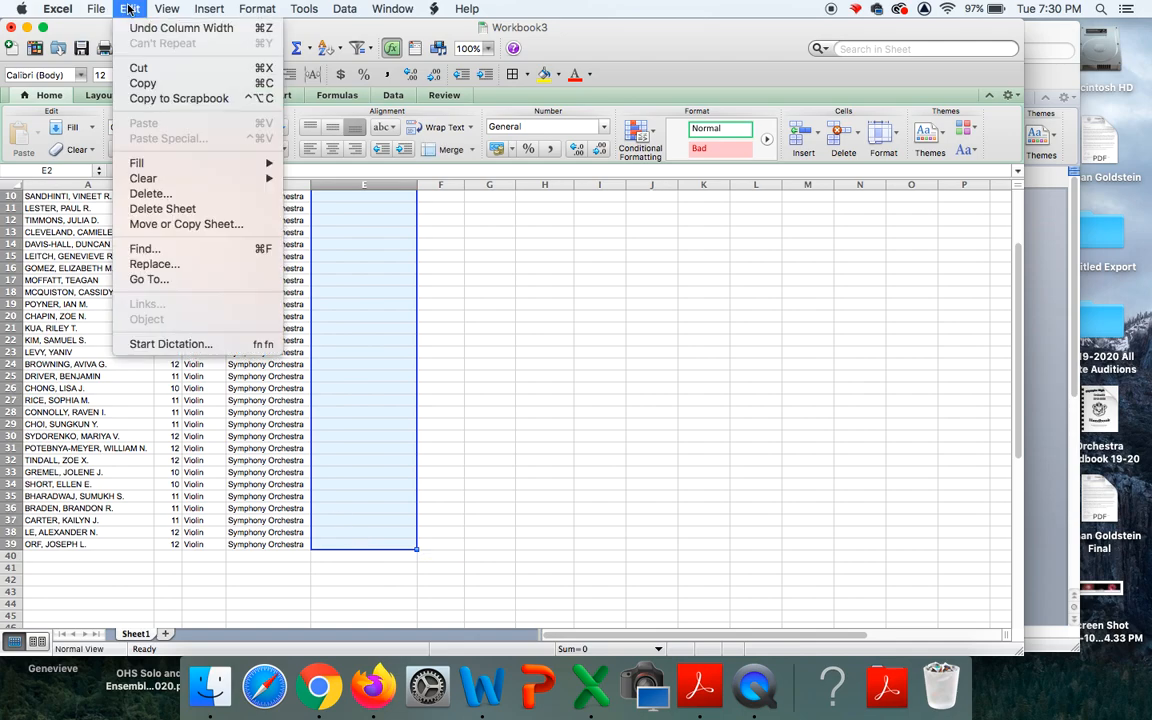
mouse_move(155, 162)
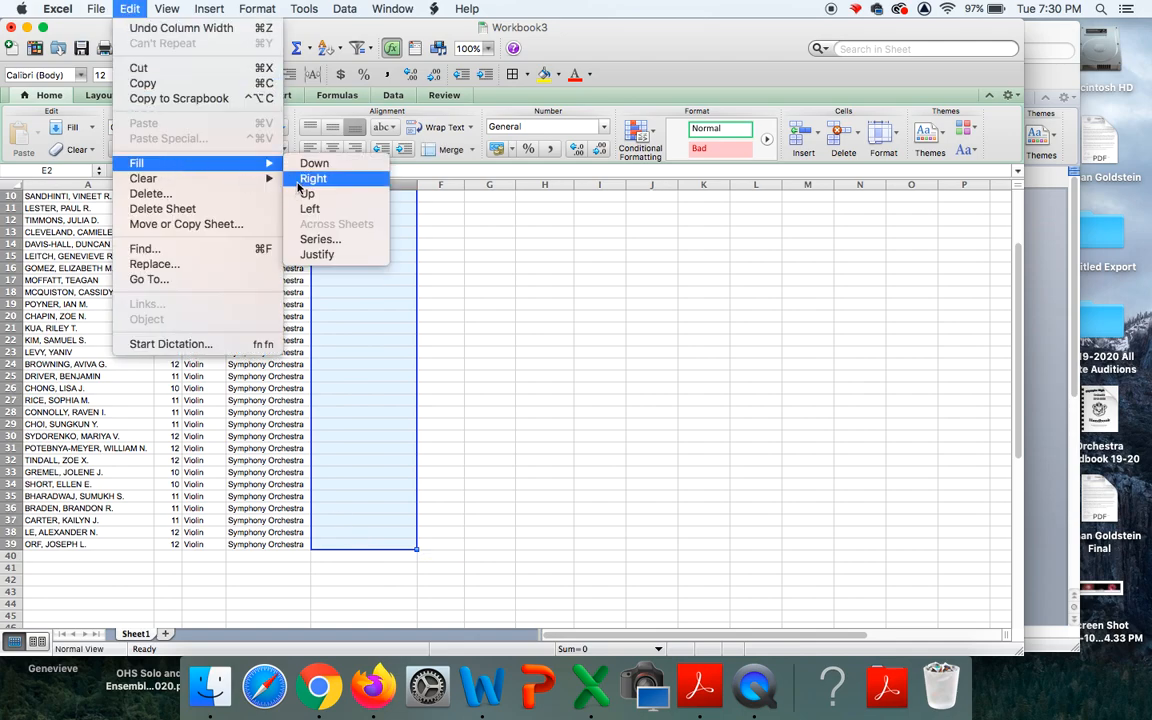
left_click(313, 164)
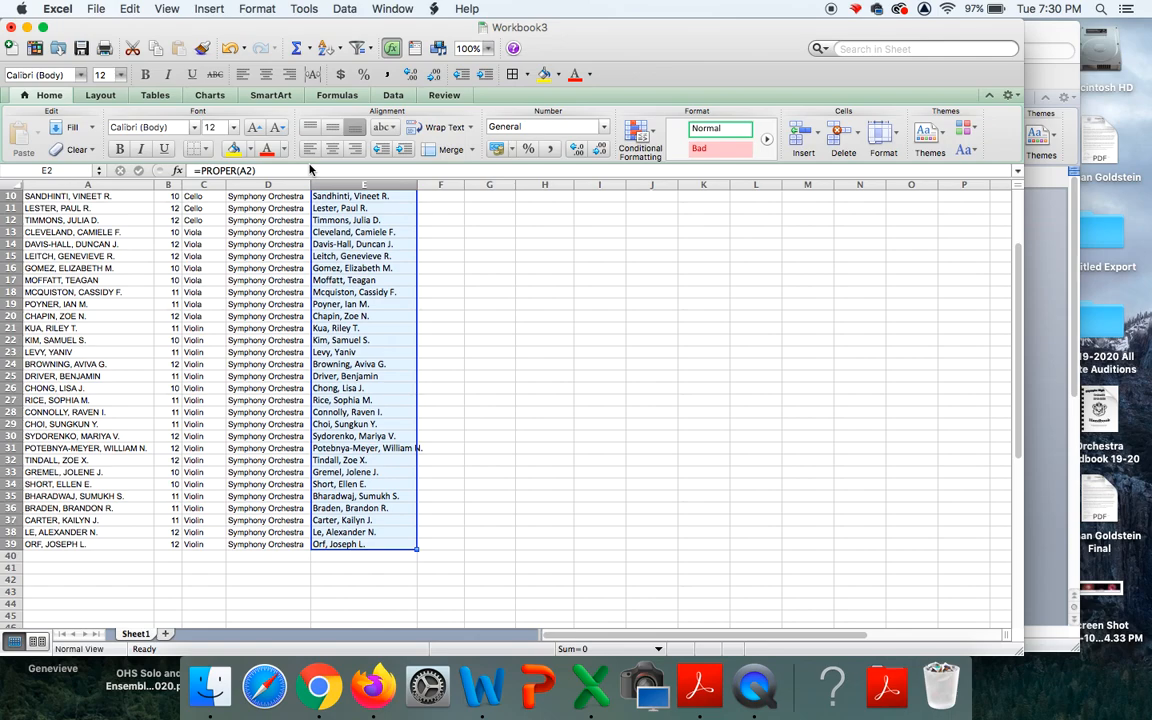
left_click_drag(417, 185, 436, 185)
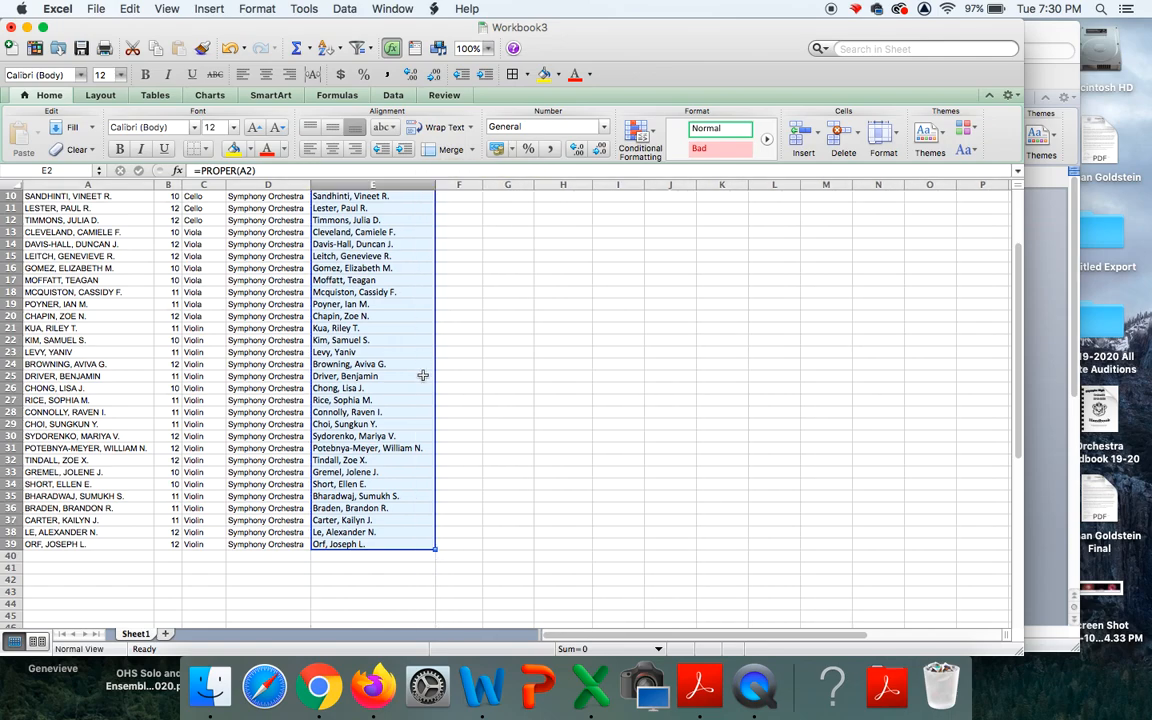
Check the filled formulas in cells such as E13 and E17, then select the converted names.
left_click(450, 287)
left_click(380, 280)
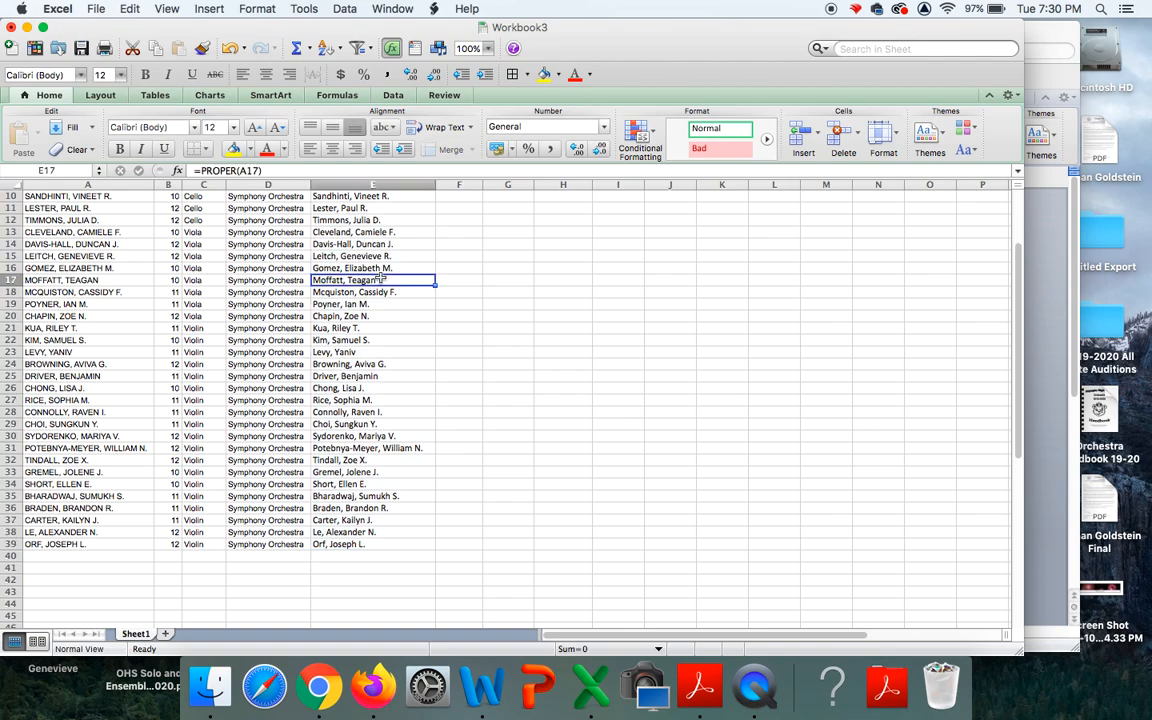
left_click(370, 243)
left_click(367, 229)
scroll(368, 222, "up", 5)
left_click(345, 208)
left_click_drag(357, 220, 345, 604)
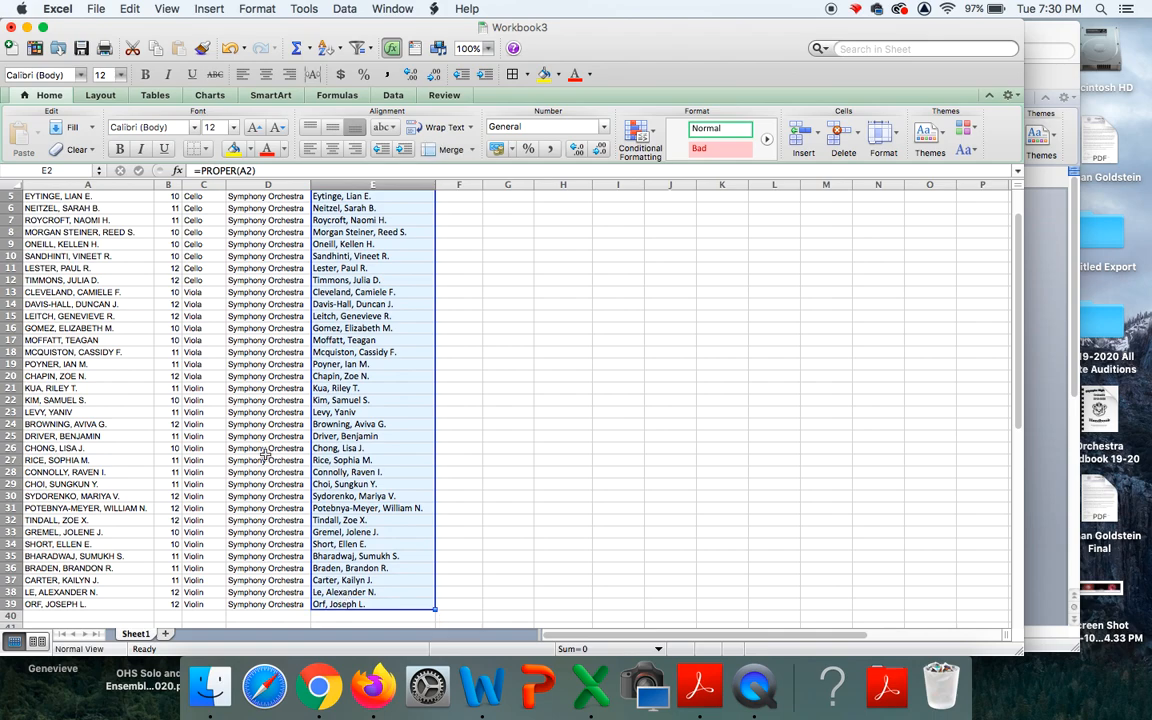
Copy E2:E39 and paste it back over itself as values only.
left_click(131, 10)
left_click(151, 84)
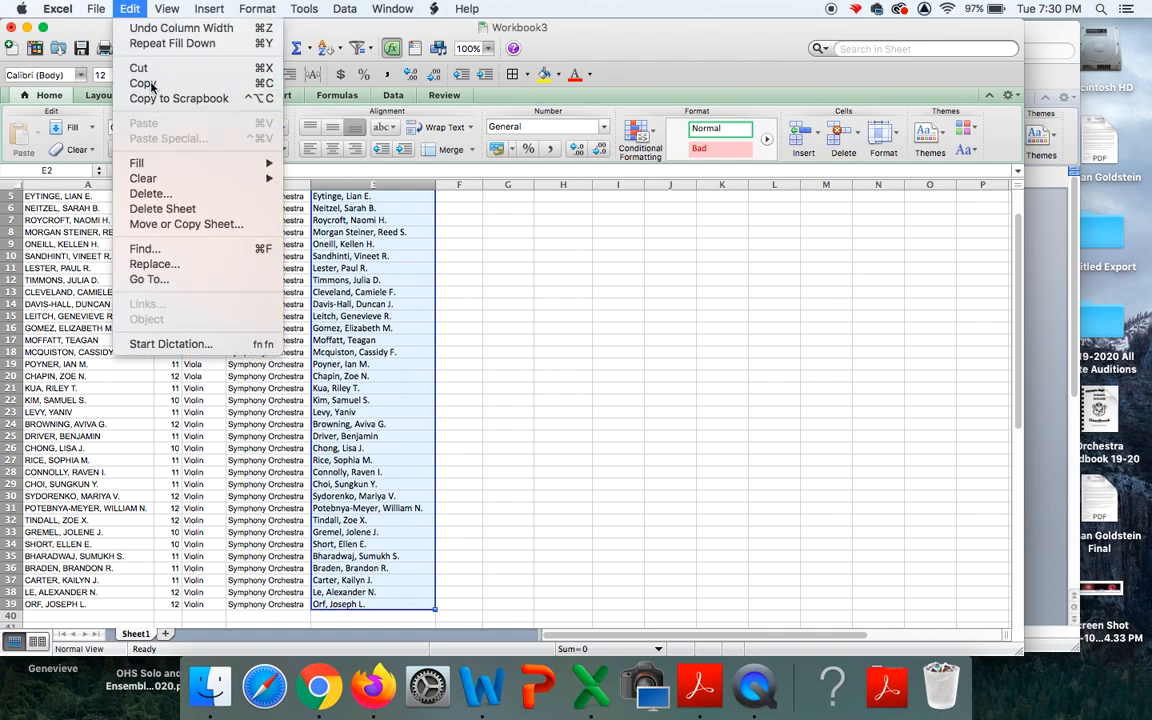
left_click(134, 10)
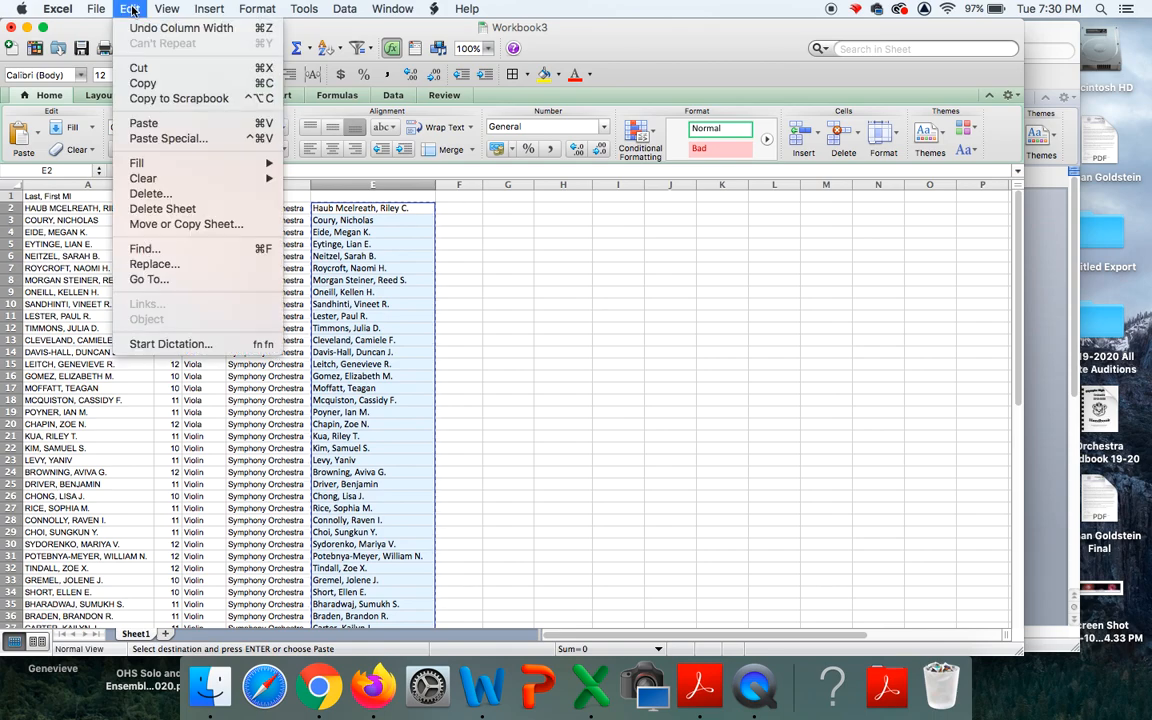
left_click(151, 139)
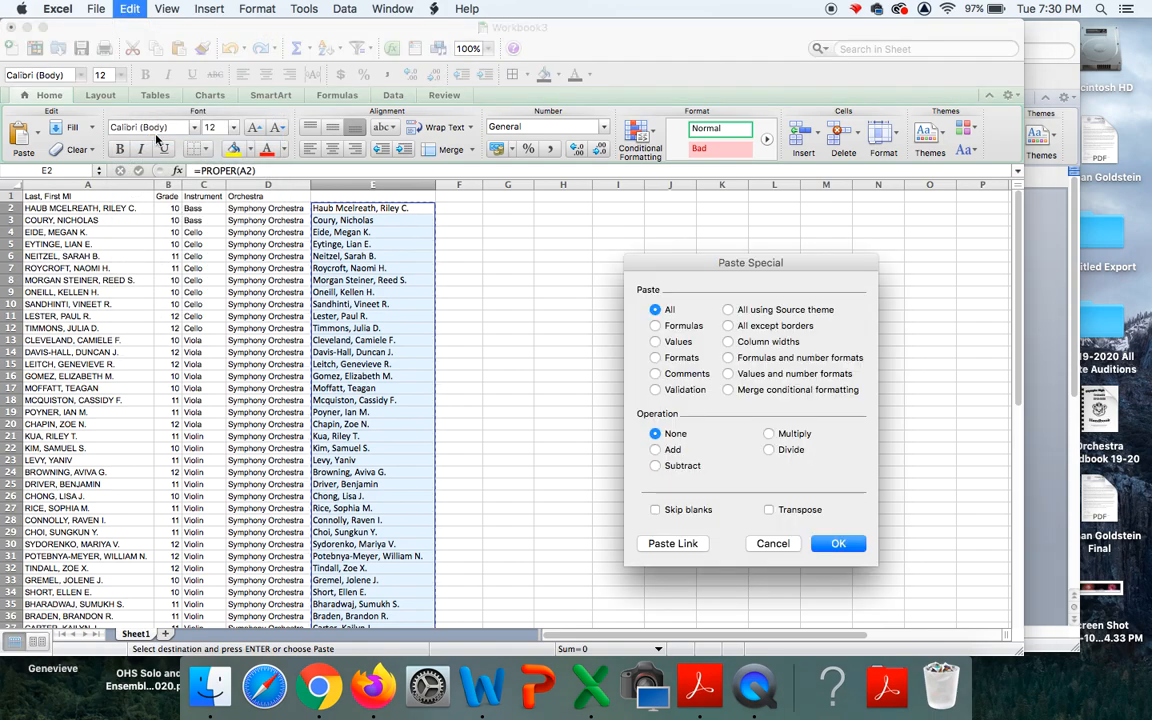
left_click(655, 342)
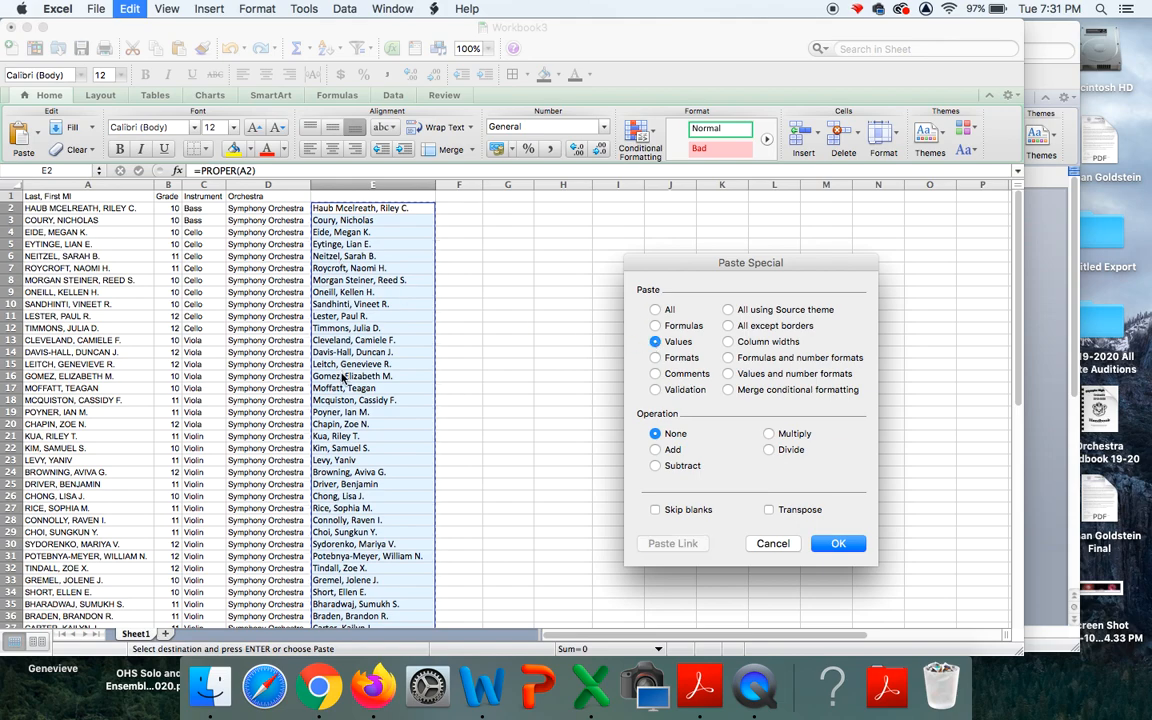
left_click(838, 545)
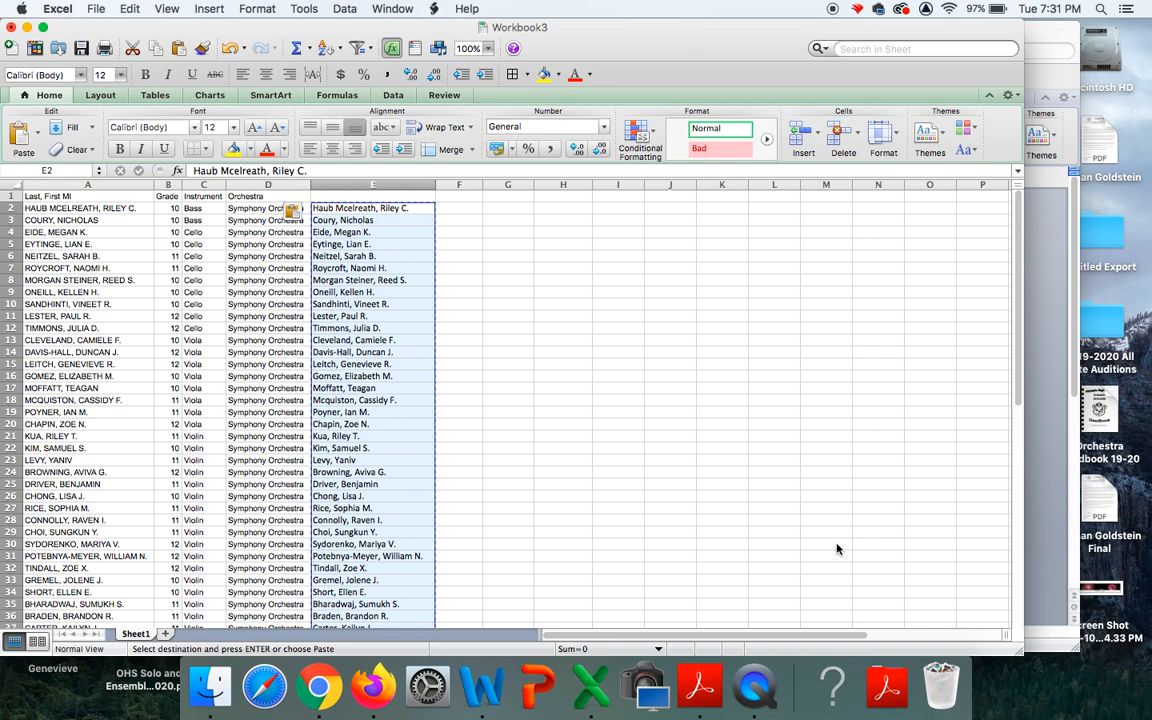
Confirm cells E2, E5, E6 and E9 hold plain text, then reselect the names.
left_click(510, 293)
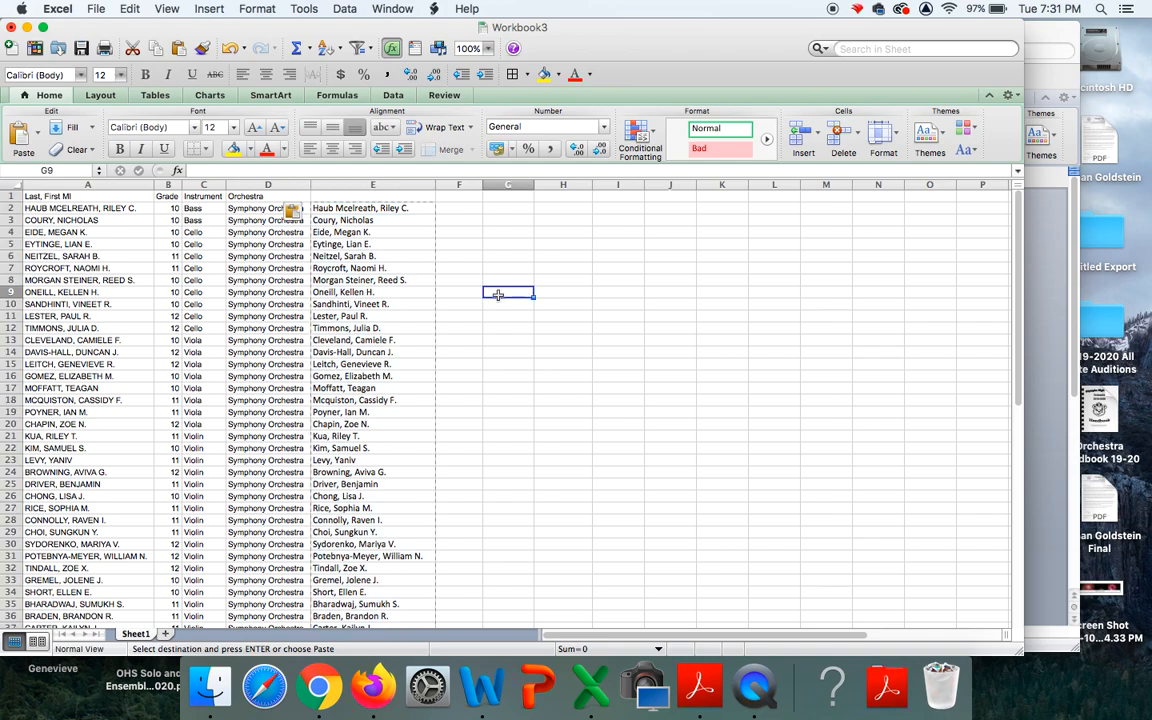
left_click(368, 246)
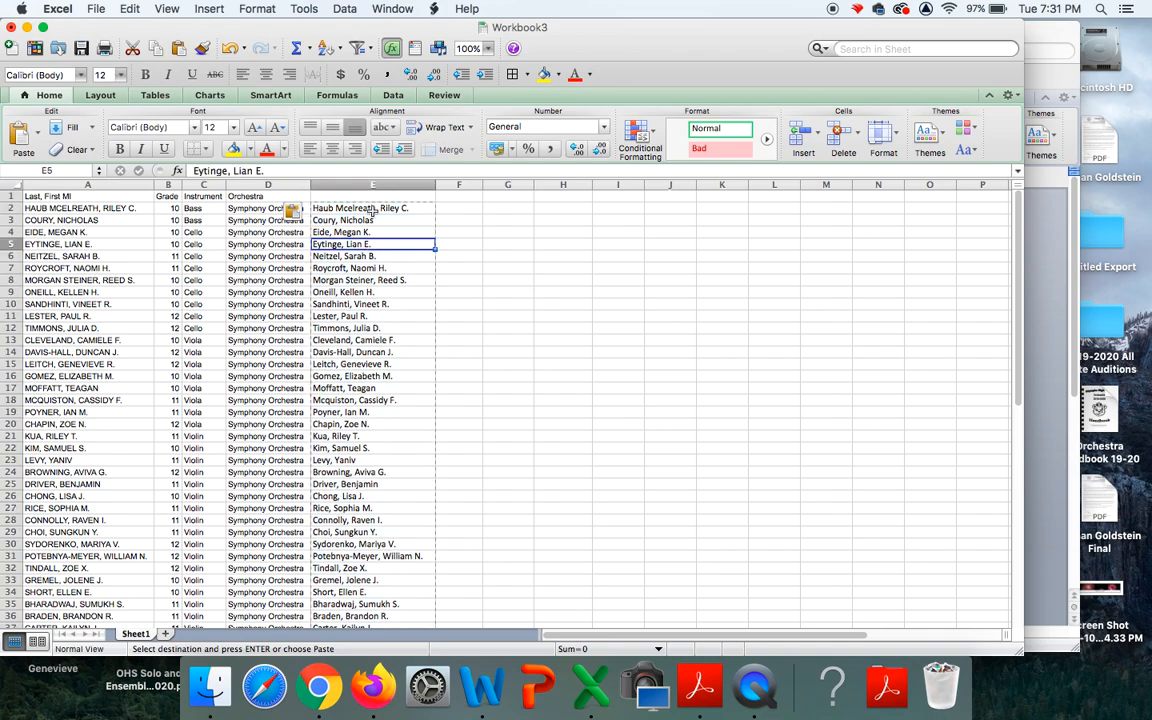
left_click(372, 210)
left_click(335, 292)
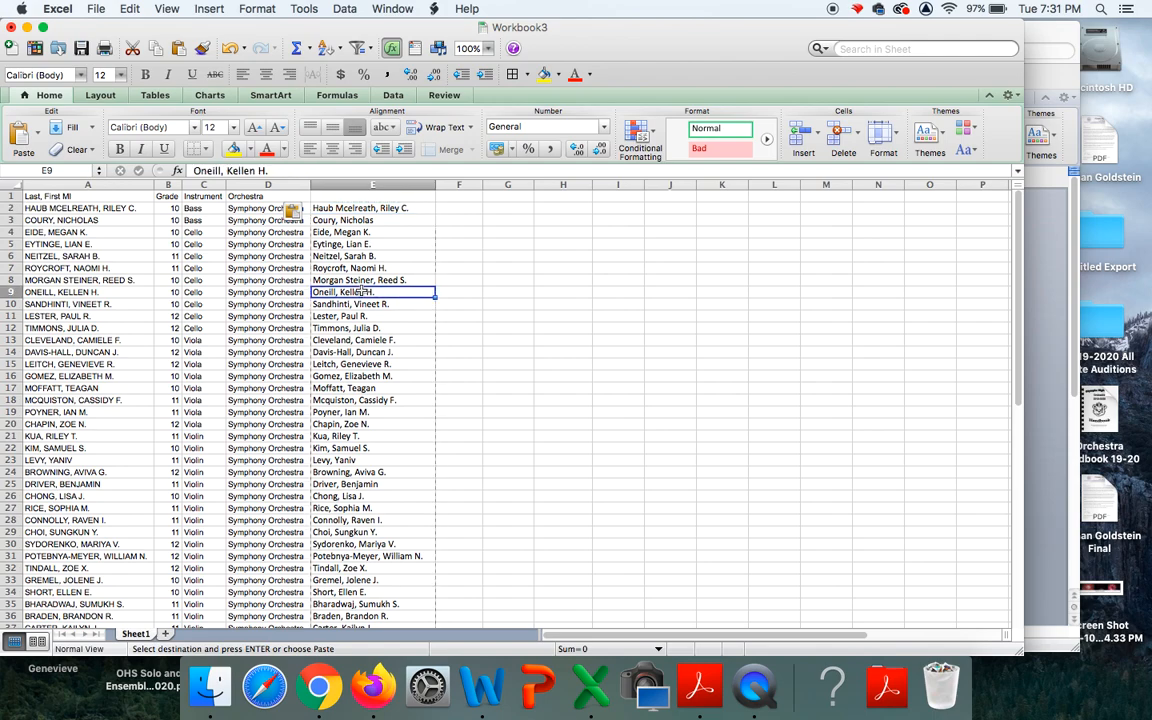
left_click(358, 257)
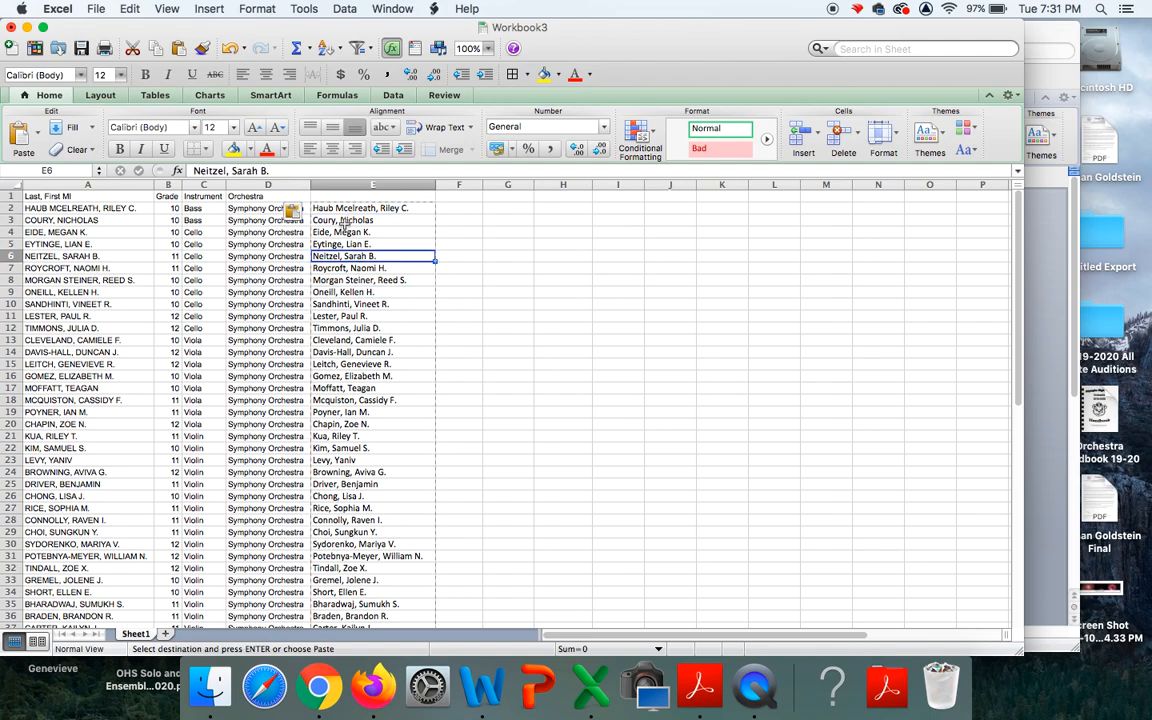
left_click_drag(352, 207, 364, 531)
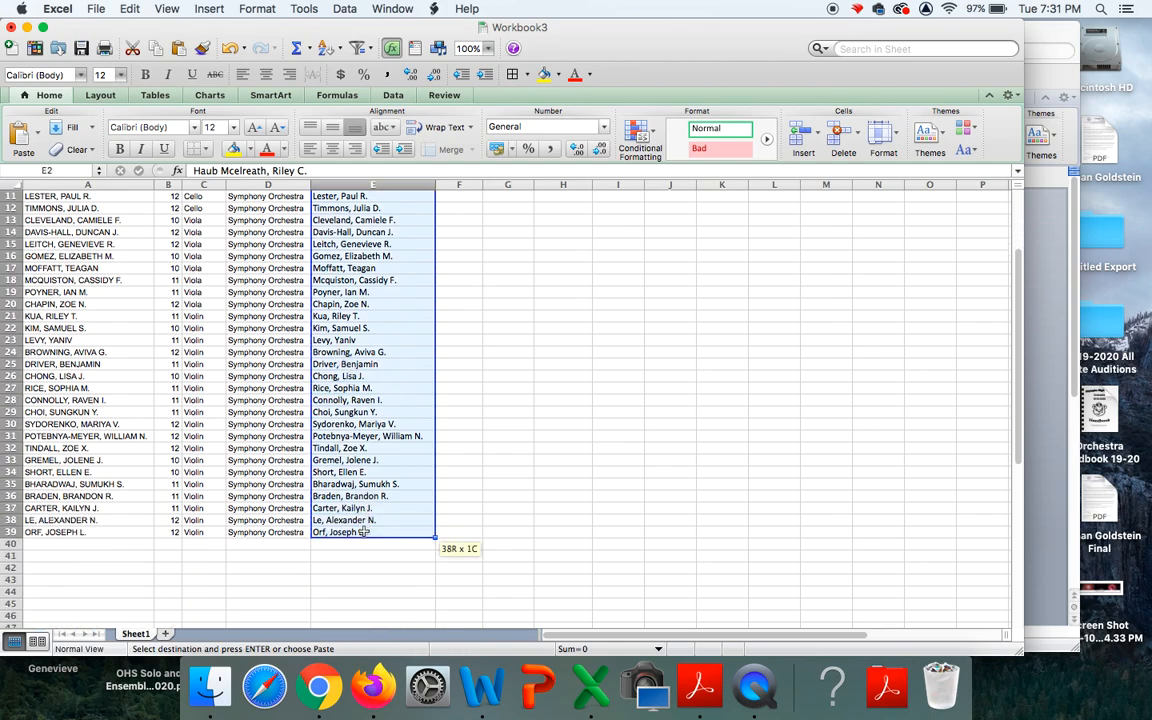
Split the column E names on commas only with Text to Columns, Delimited.
left_click(345, 9)
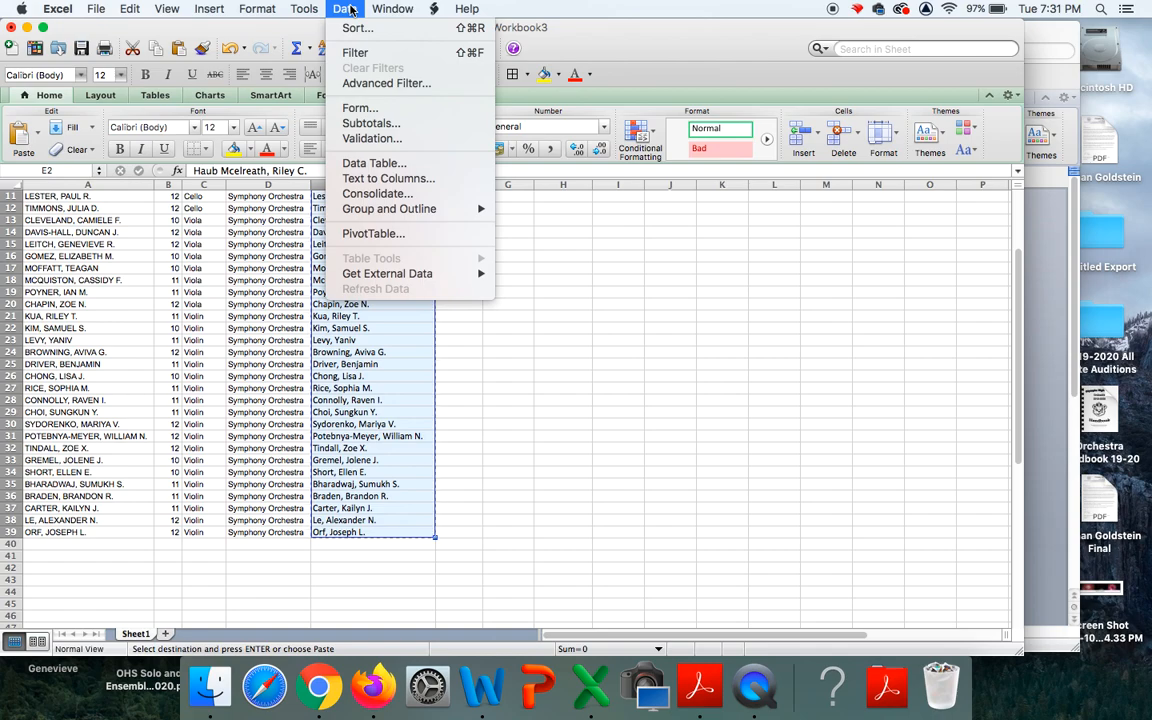
left_click(387, 179)
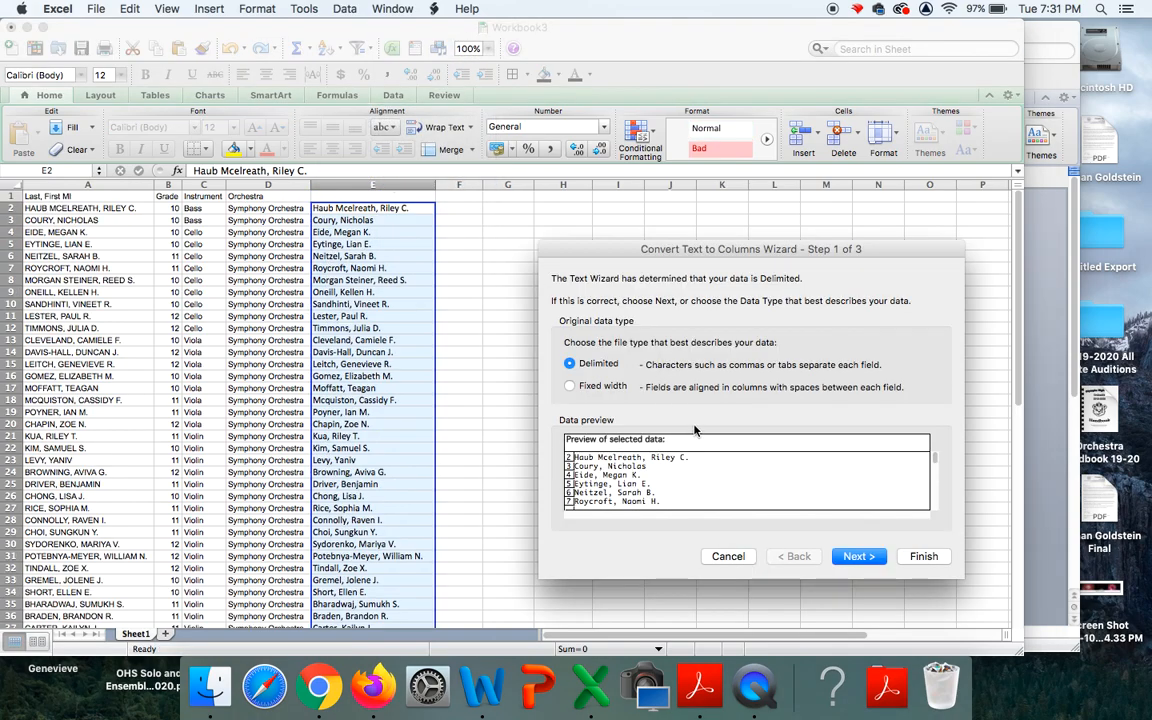
left_click(858, 557)
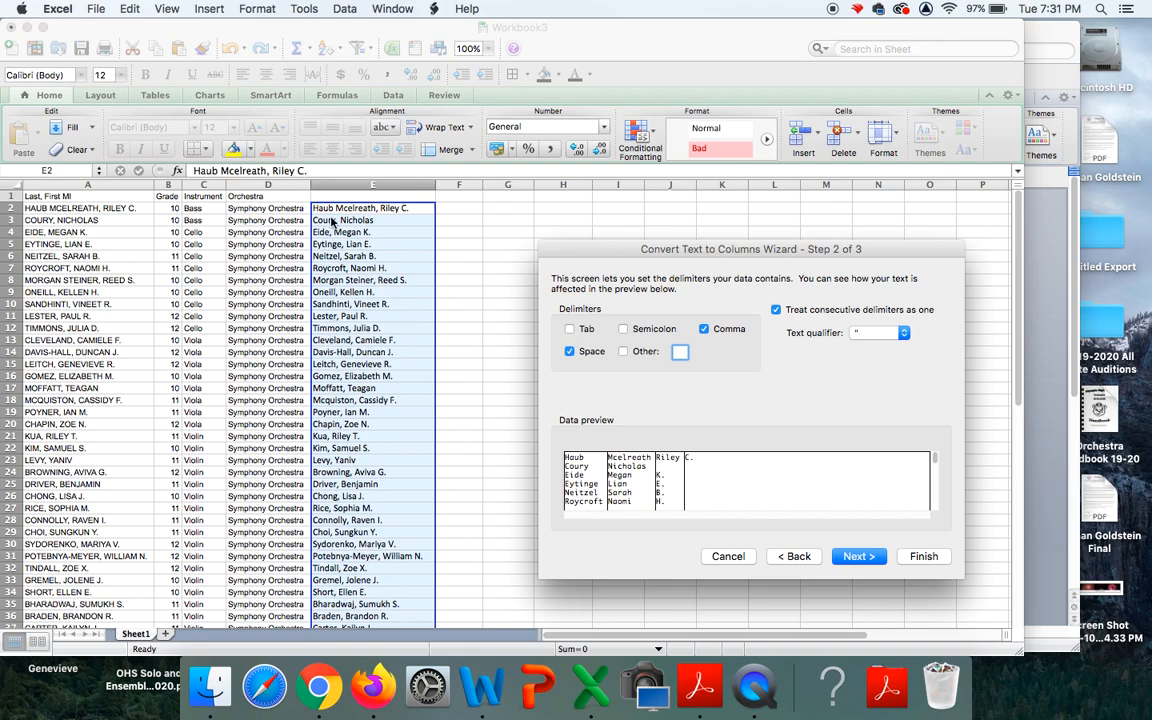
left_click(569, 352)
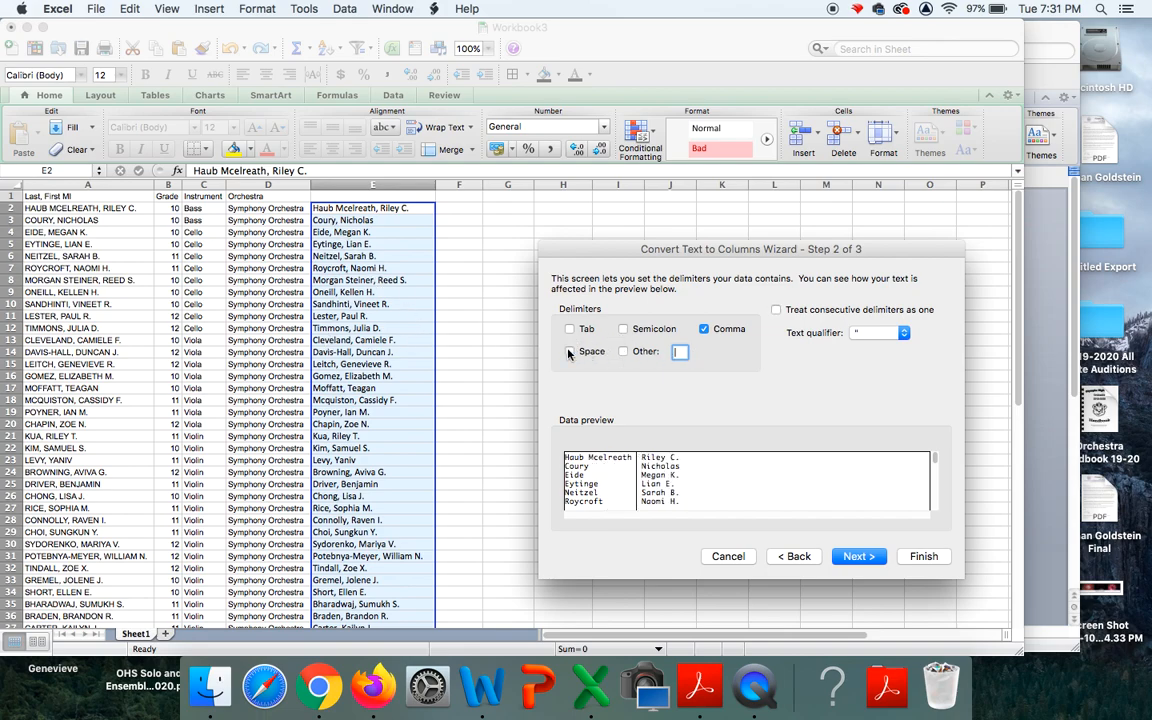
left_click(859, 556)
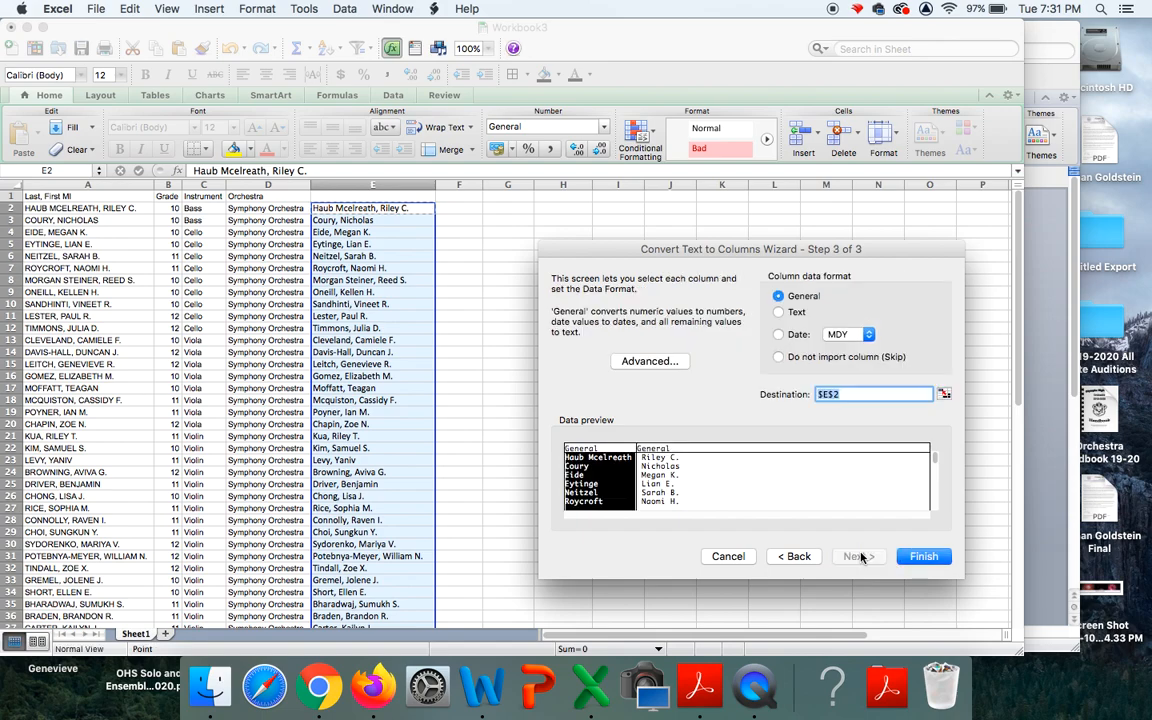
left_click(922, 556)
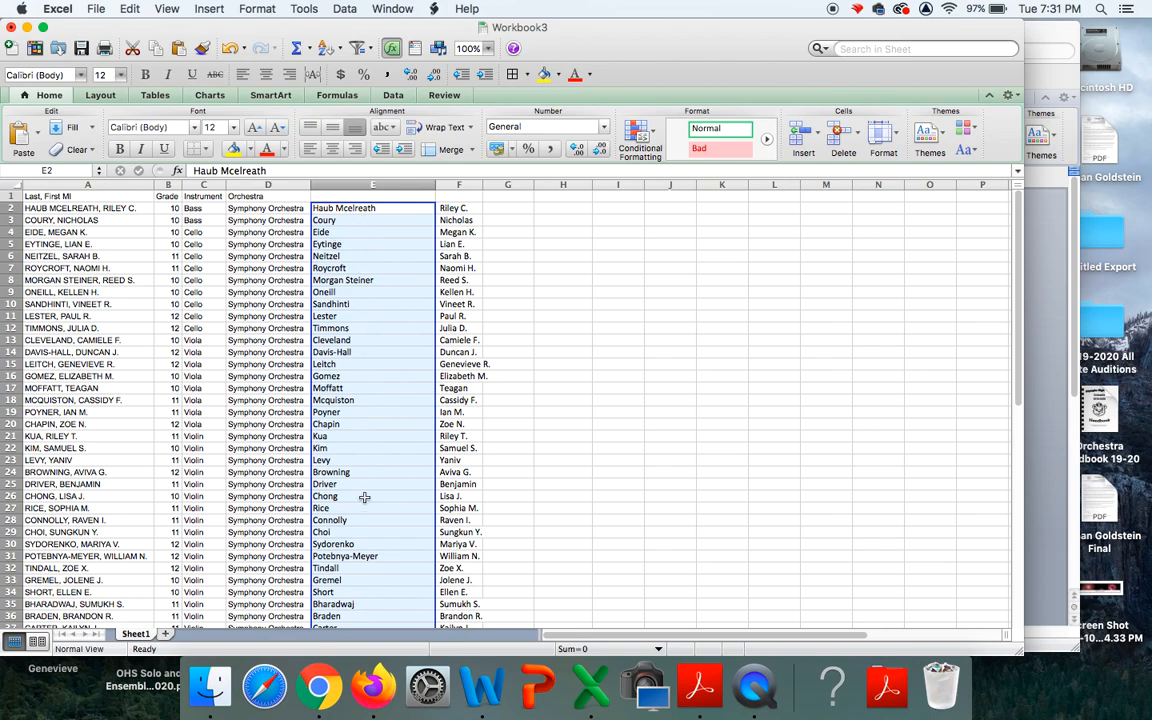
Select the first names with middle initials in F2:F39.
scroll(365, 496, "down", 4)
scroll(365, 496, "up", 4)
scroll(457, 258, "down", 3)
scroll(457, 258, "up", 3)
left_click_drag(458, 208, 467, 580)
Split F2:F39 on spaces only, with Comma unticked, using Text to Columns.
left_click(341, 9)
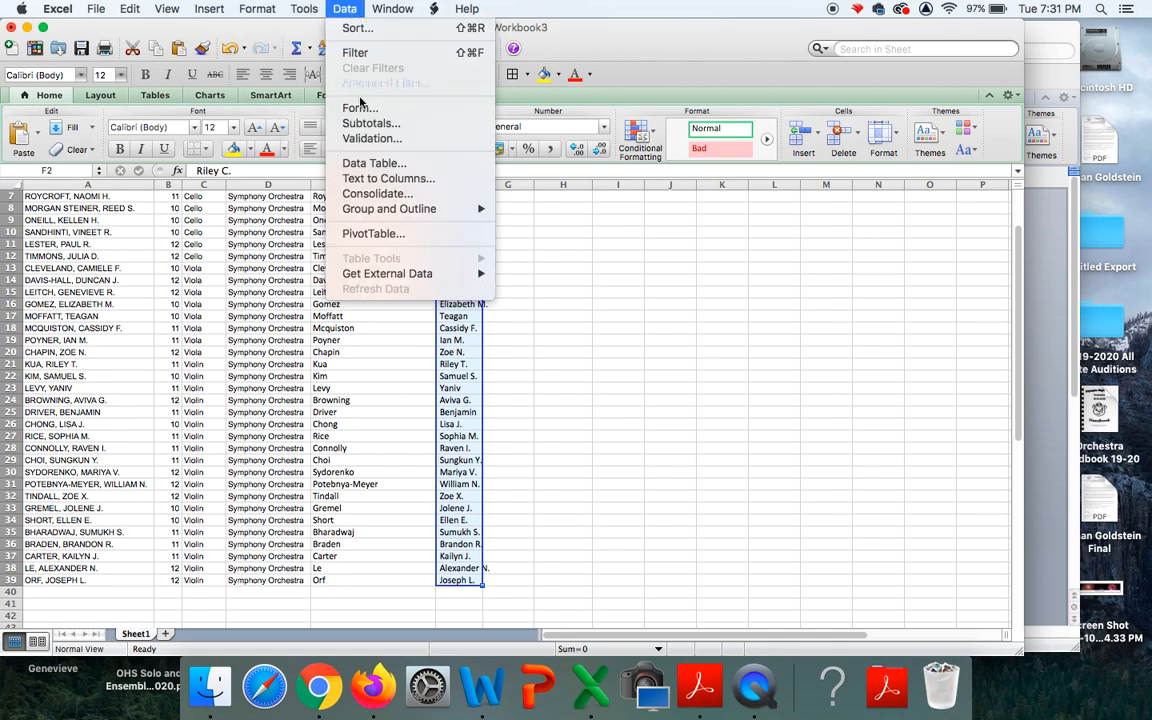
left_click(366, 180)
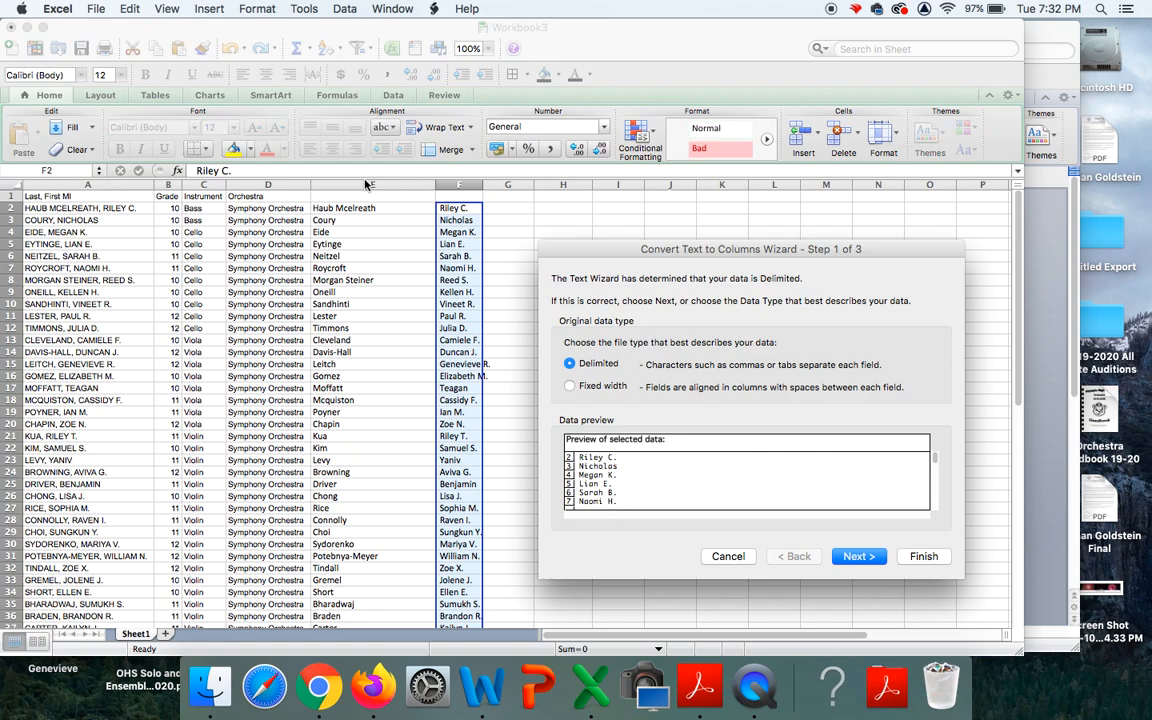
left_click(858, 556)
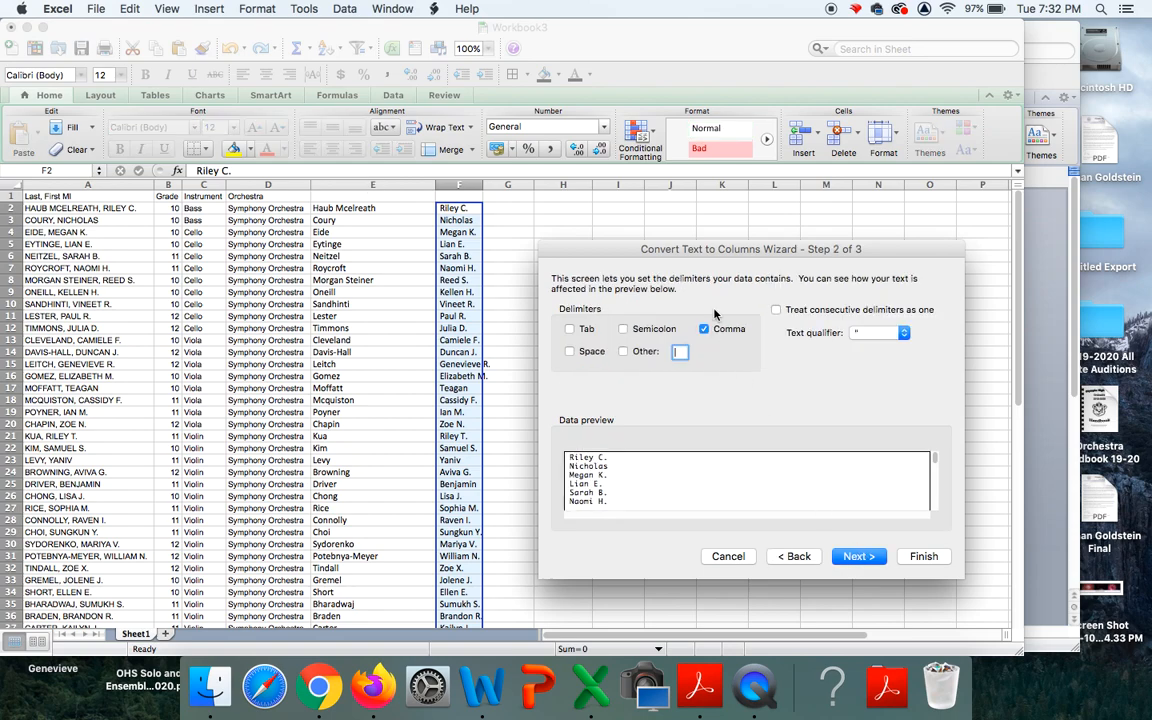
left_click(570, 352)
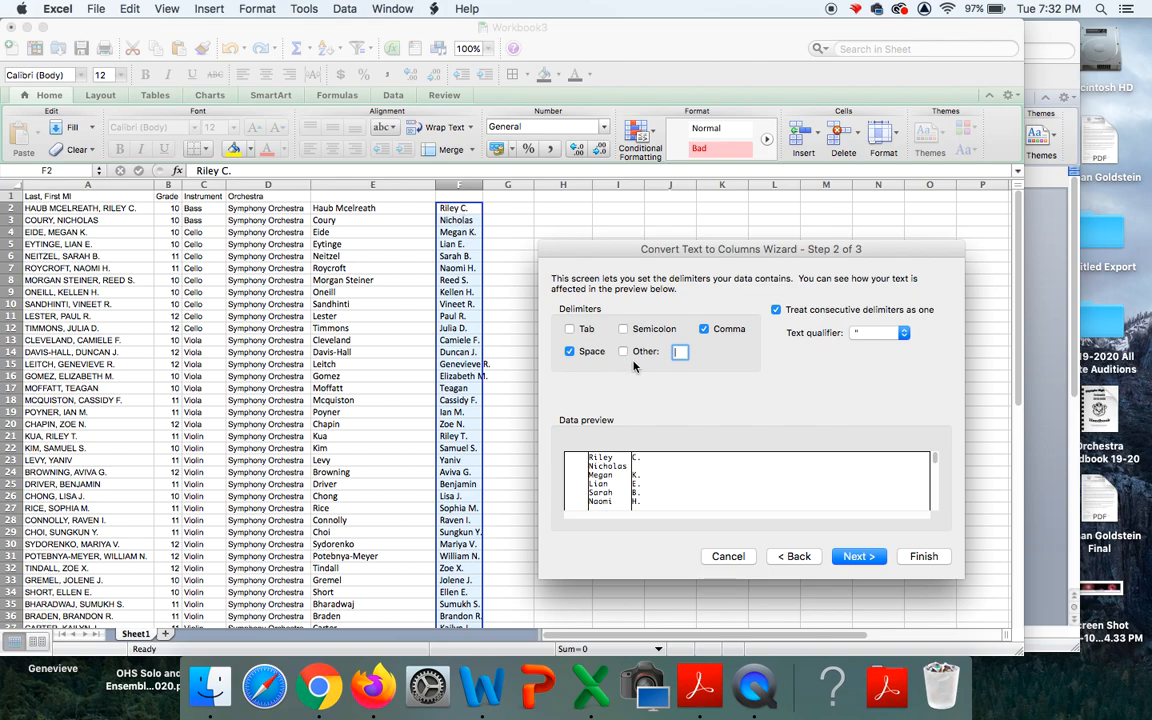
left_click(705, 330)
left_click(858, 557)
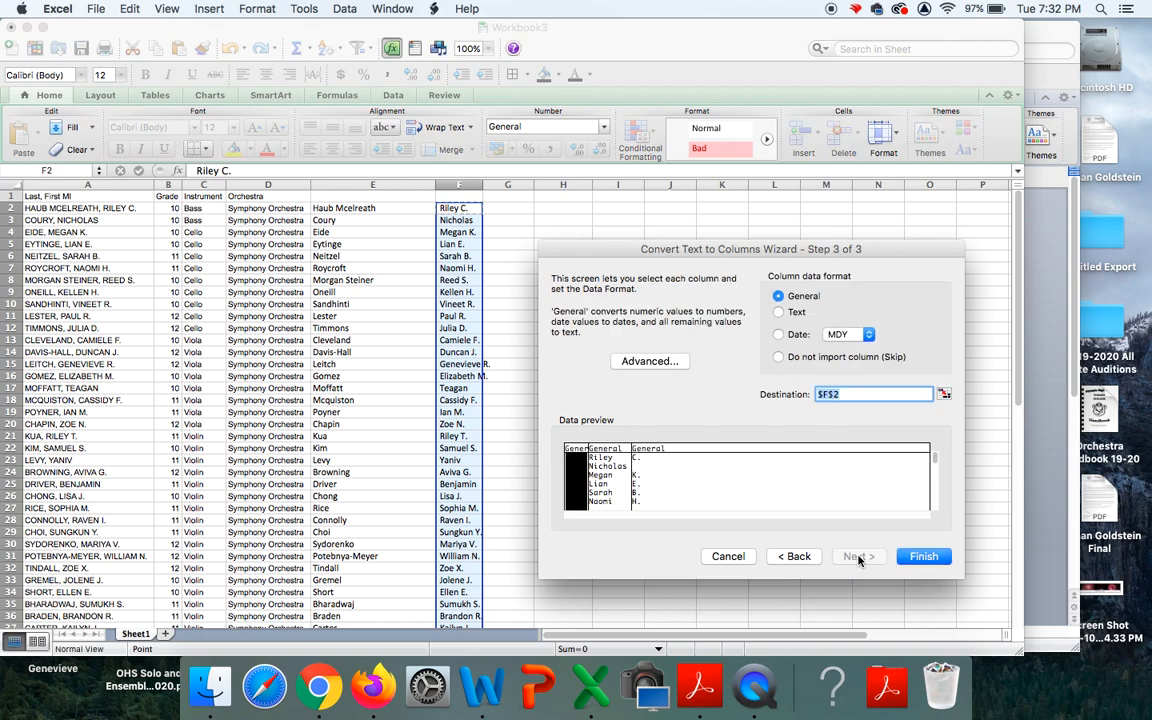
left_click(922, 557)
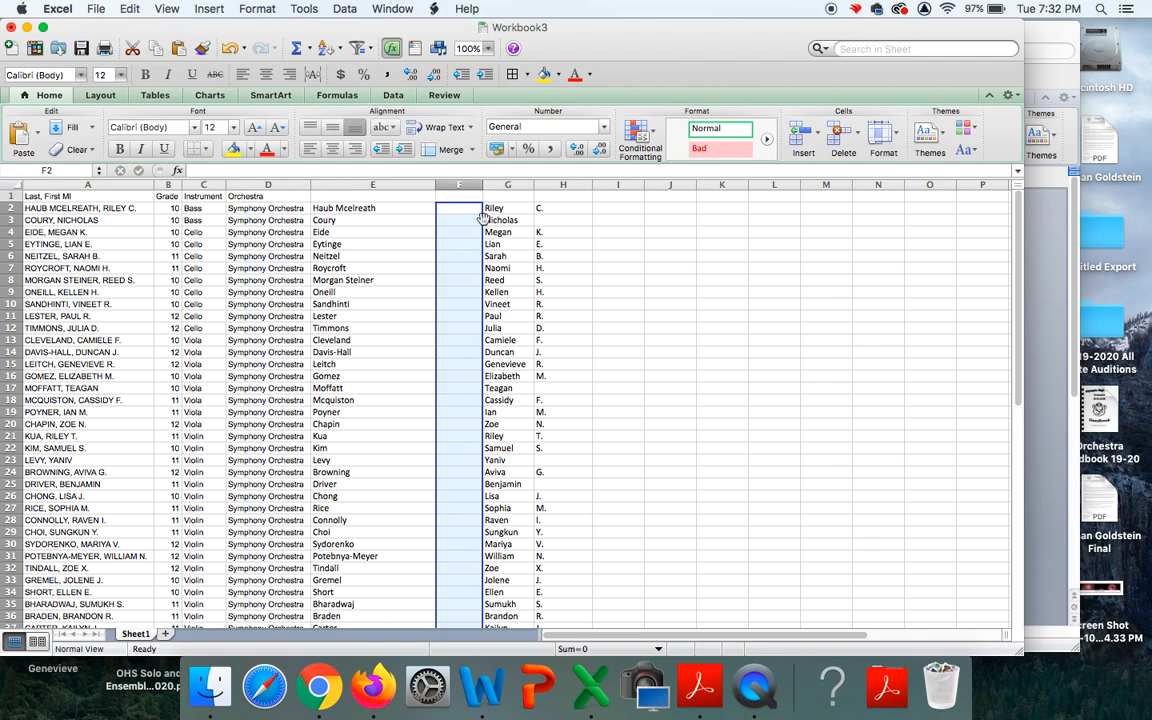
Move the G2:H39 block one column left into columns F and G.
left_click_drag(491, 210, 540, 522)
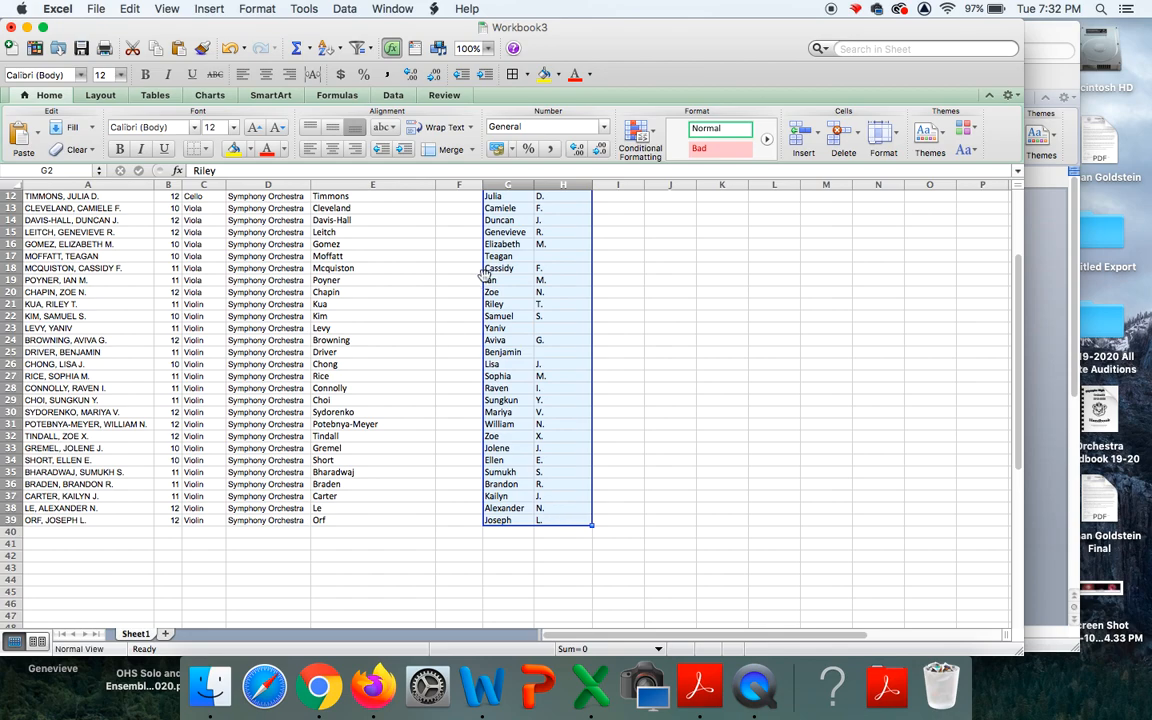
left_click_drag(480, 276, 427, 250)
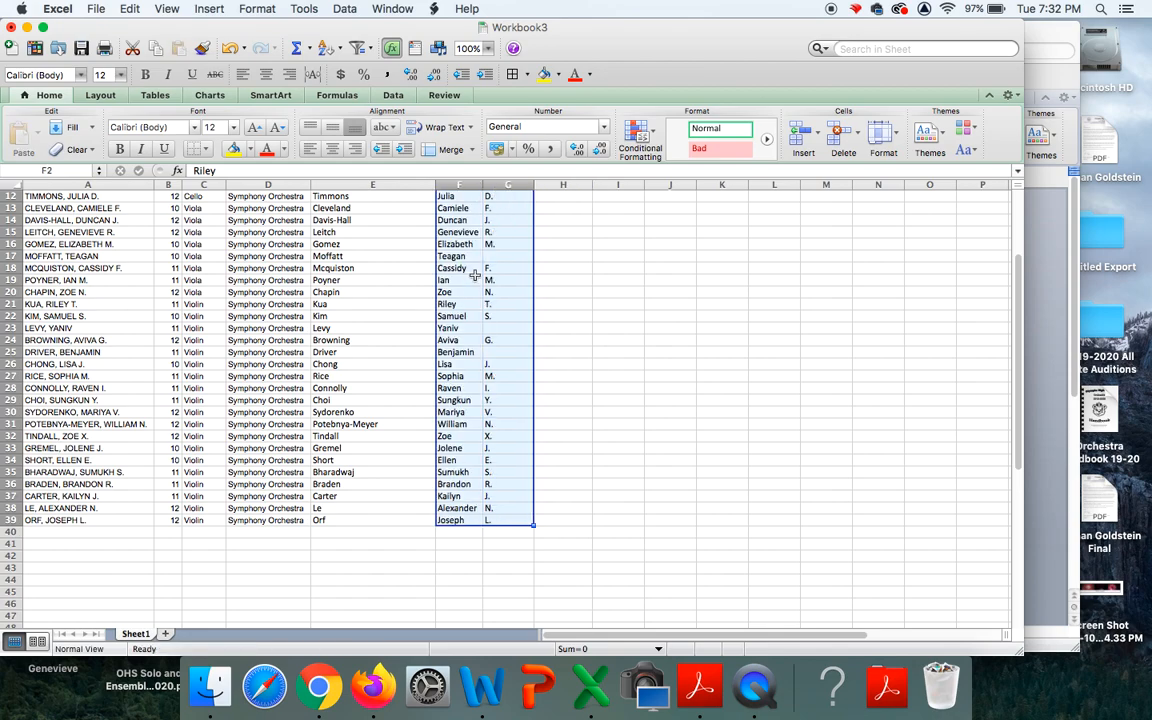
scroll(399, 257, "up", 3)
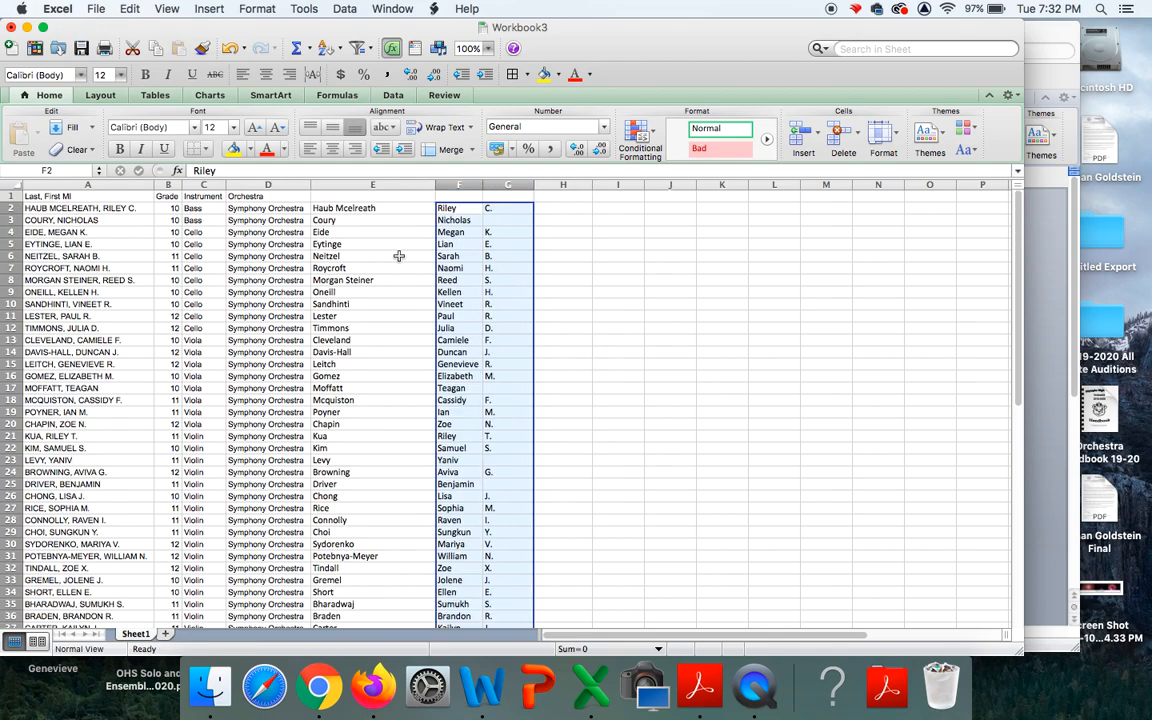
Type headers Last Name in E1, First Name in F1 and M.I. in G1.
left_click(338, 197)
type("Las")
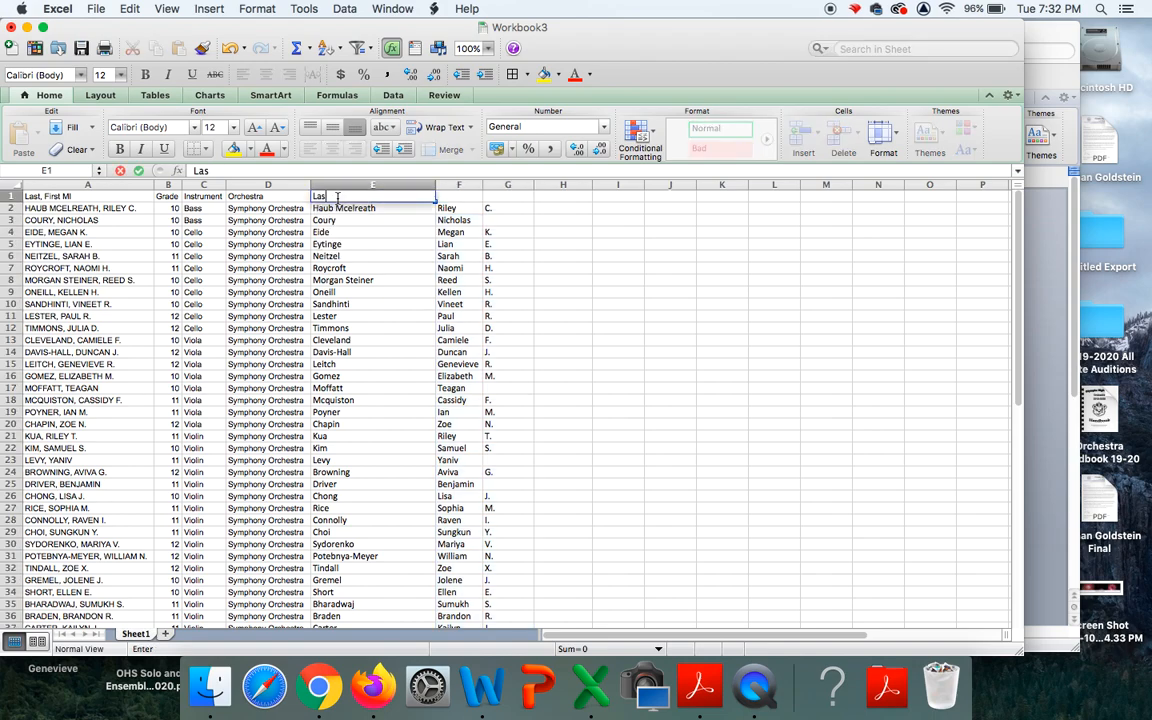
type("t Name")
key("Tab")
type("First Name M")
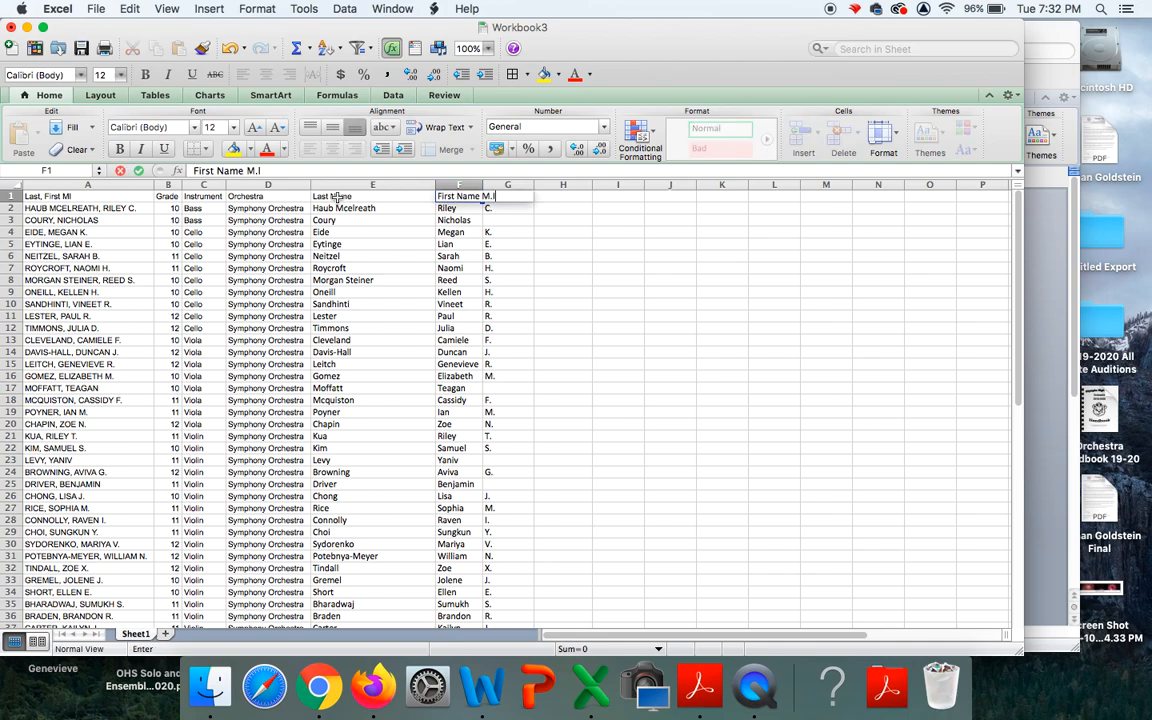
left_click(340, 206)
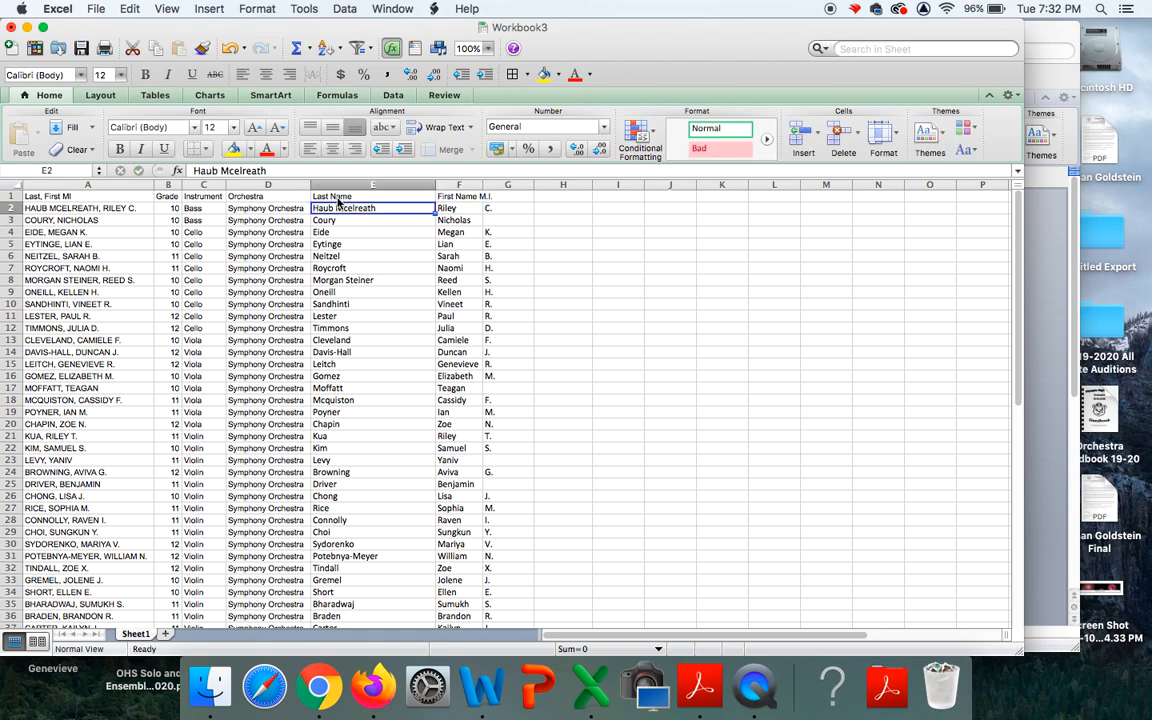
key("Up")
key("Right")
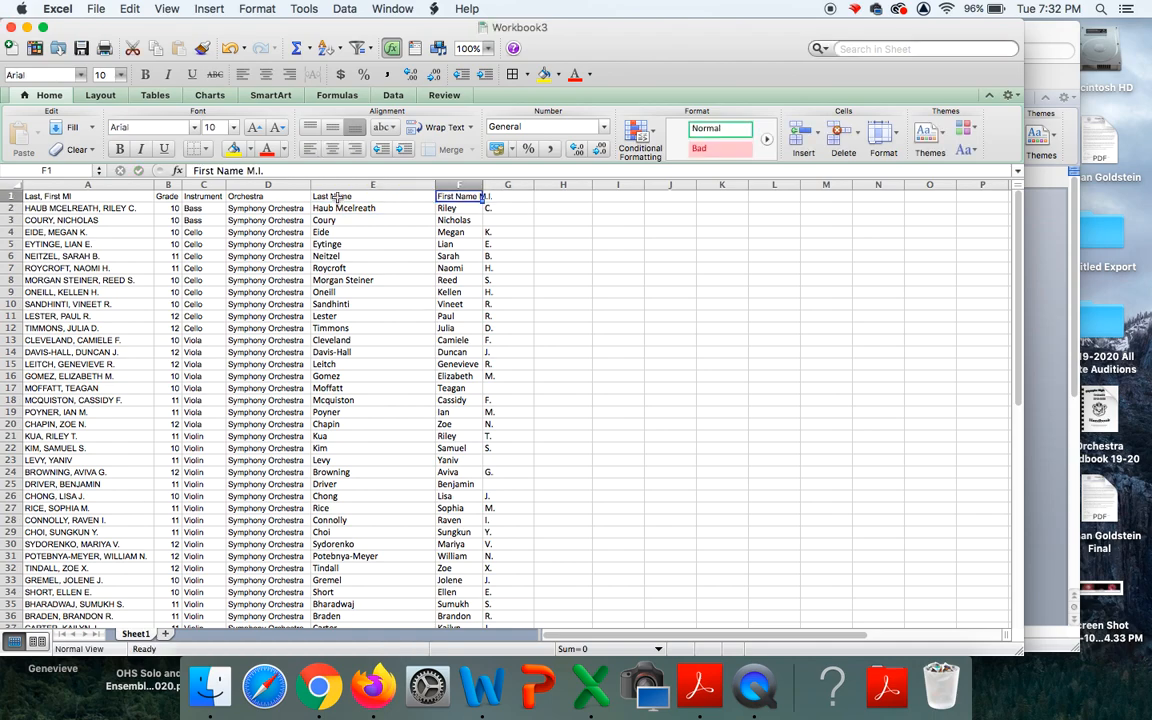
type("First")
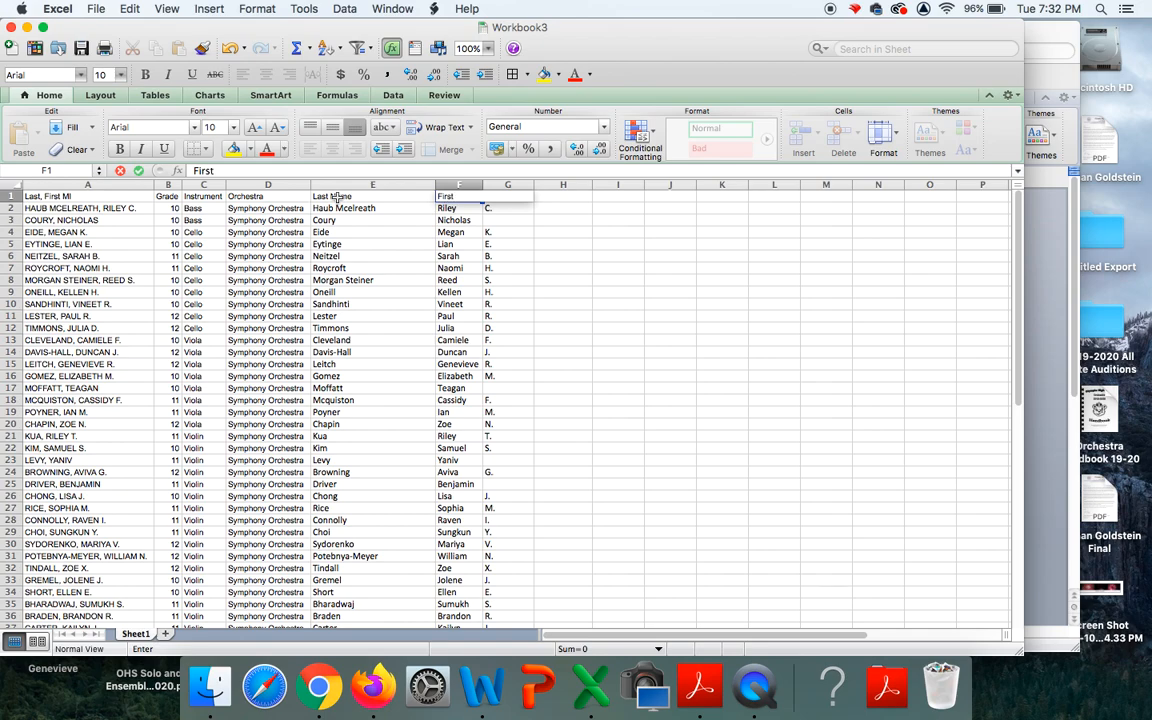
type("Name")
key("Tab")
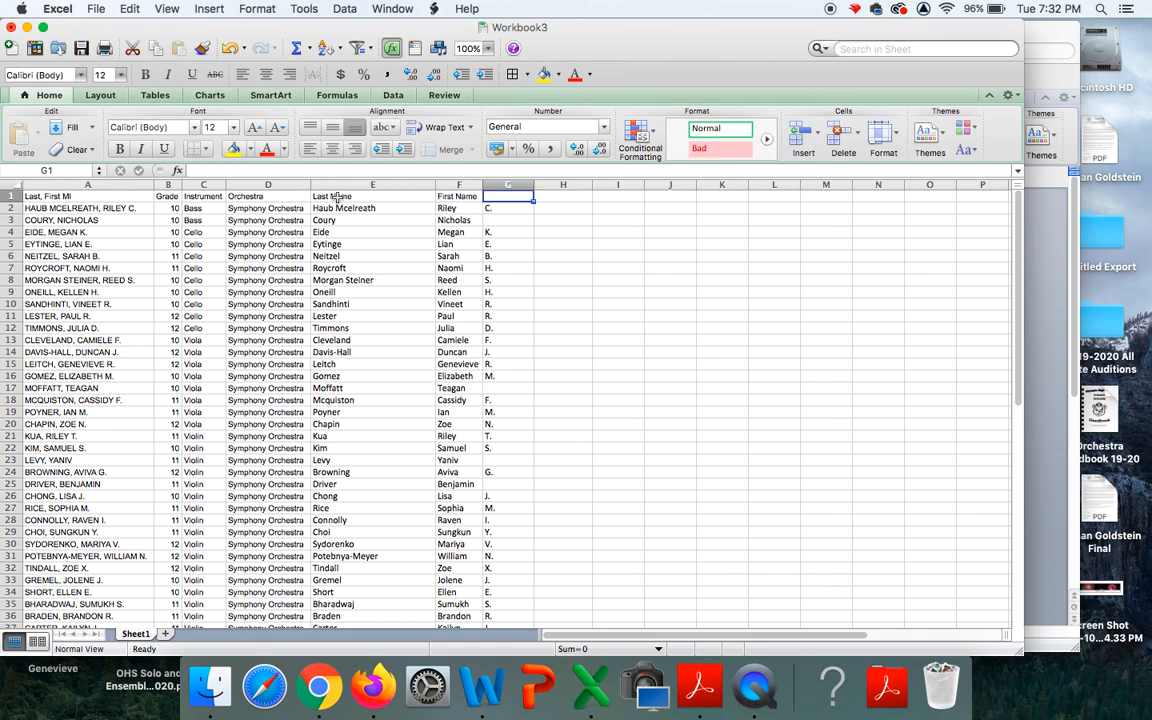
type("M.I.")
key("Return")
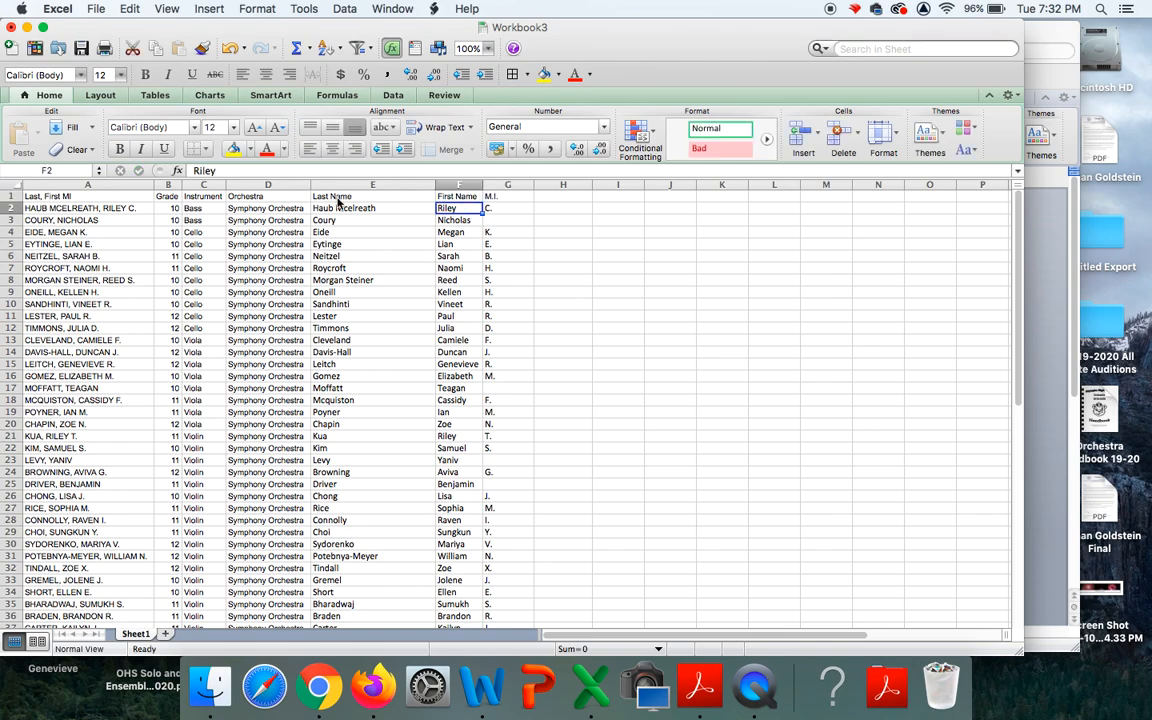
Save the workbook as 'WMEA presentation labels' in Excel 97-2004 Workbook (.xls) format.
left_click(97, 10)
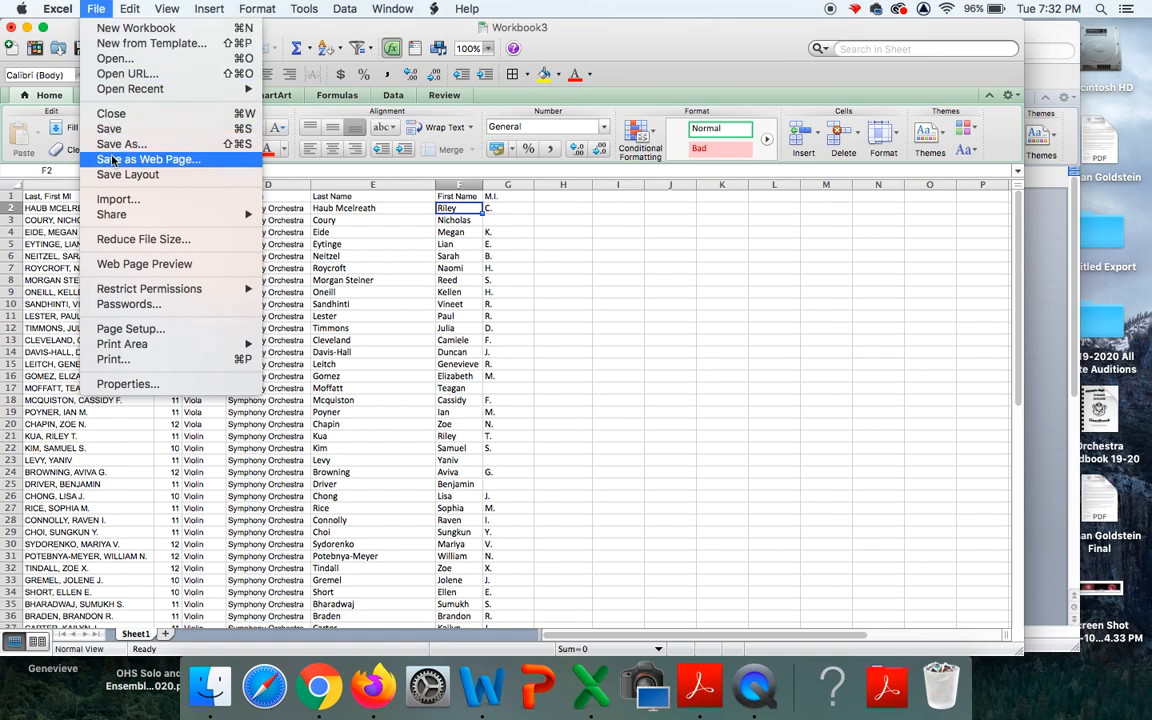
left_click(120, 147)
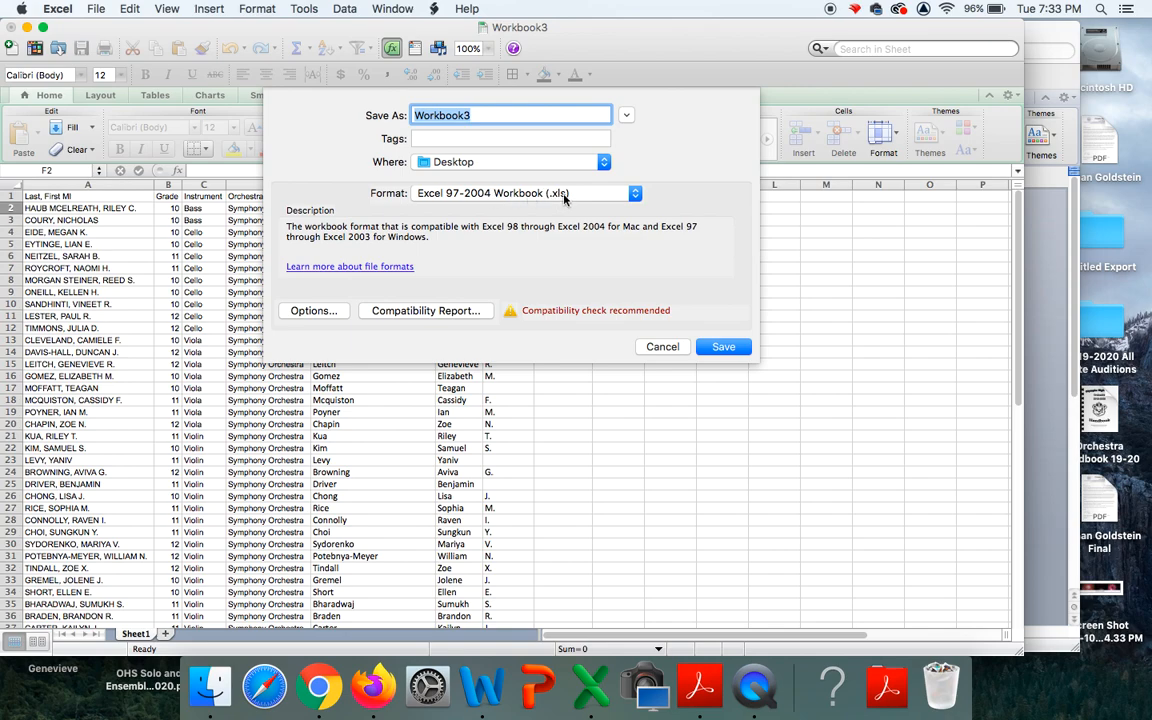
left_click(635, 194)
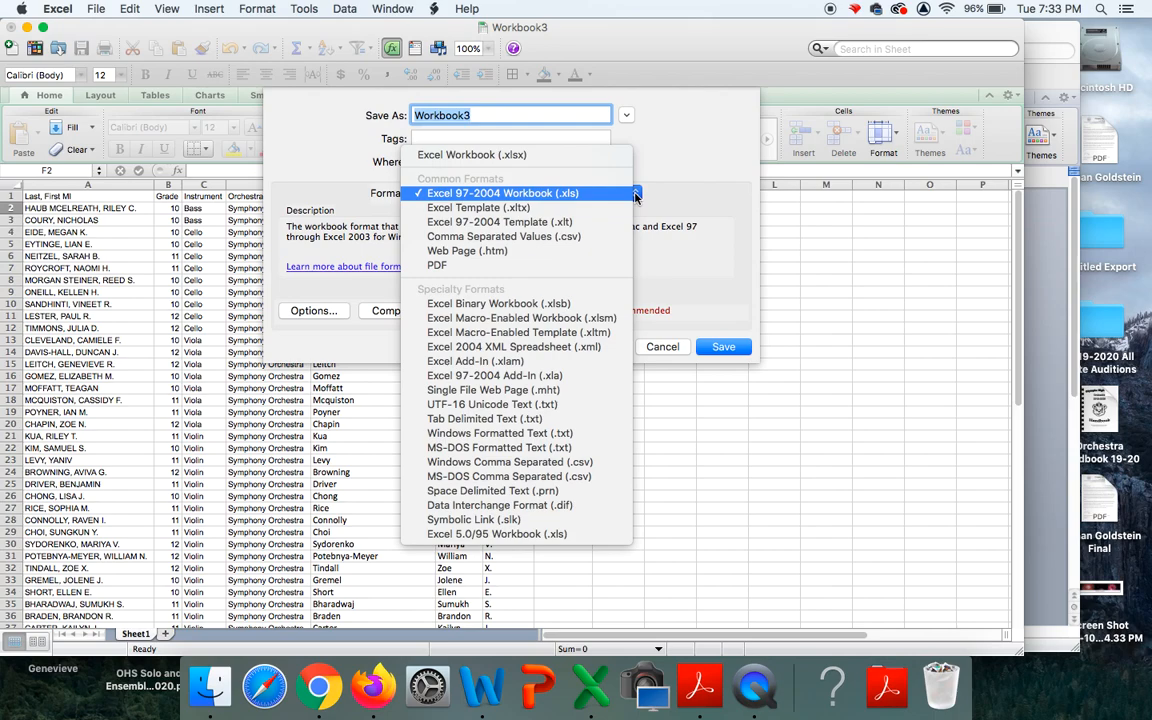
left_click(573, 196)
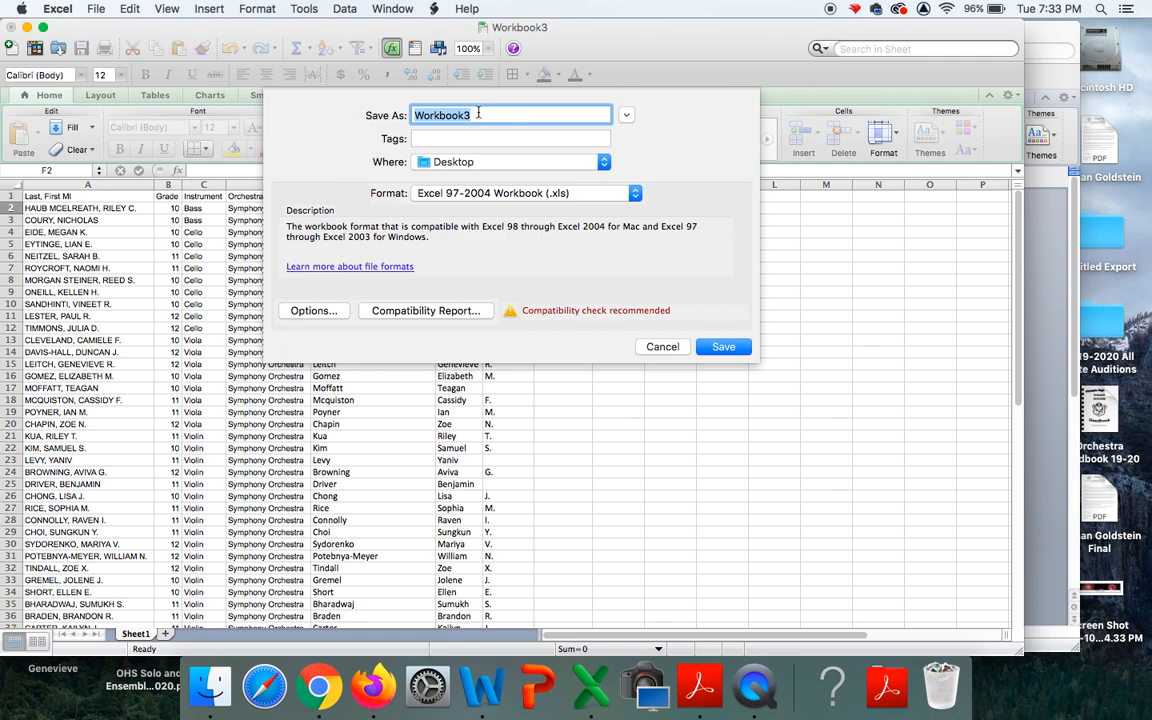
type("WMEA")
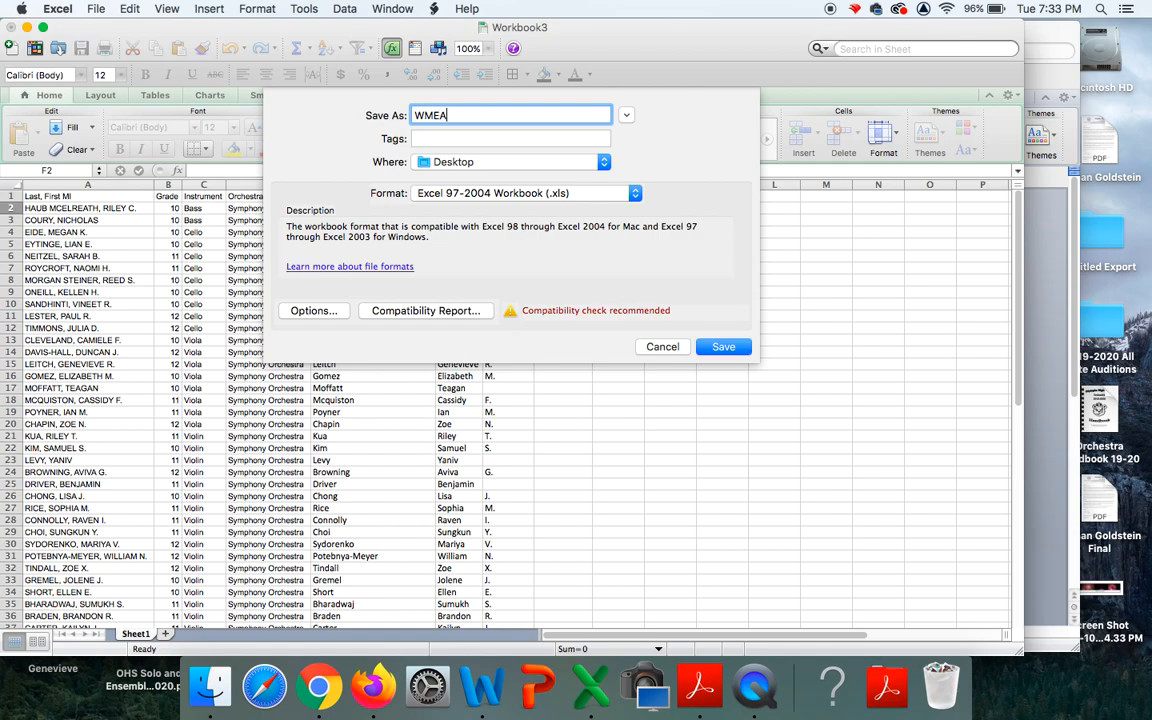
type(" presentation labels")
left_click(723, 346)
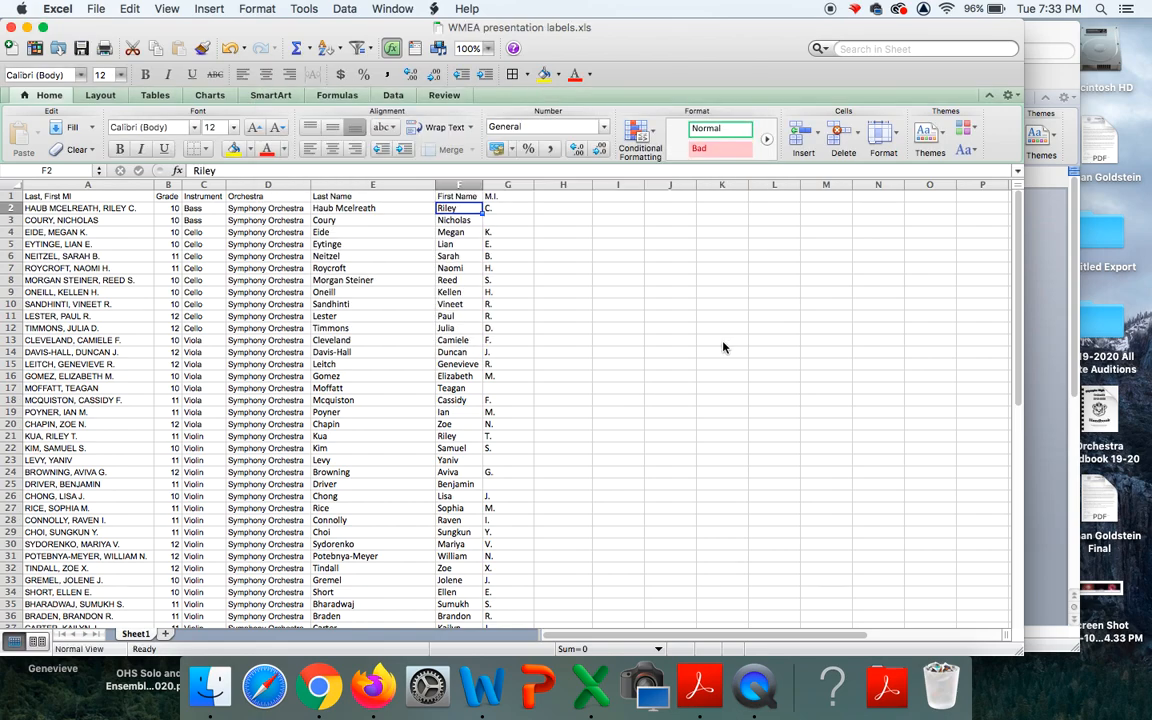
Close the workbook, set Word labels to Avery standard 5164 Shipping, and start a mail merge.
left_click(10, 29)
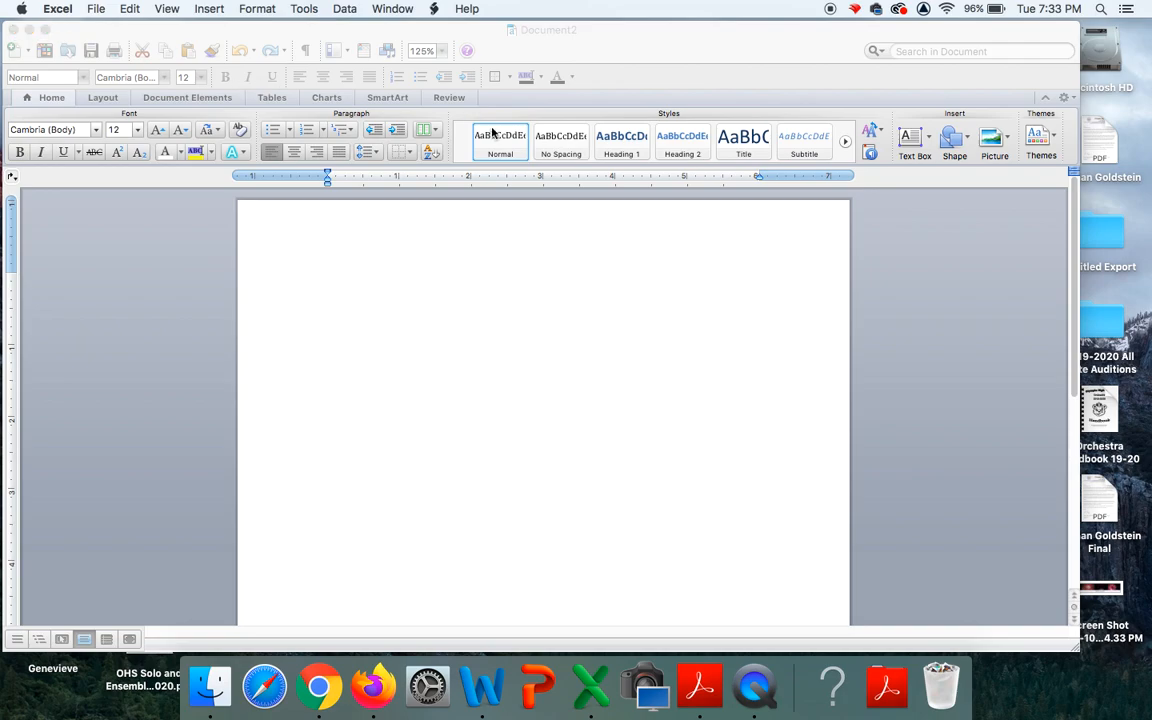
left_click(477, 273)
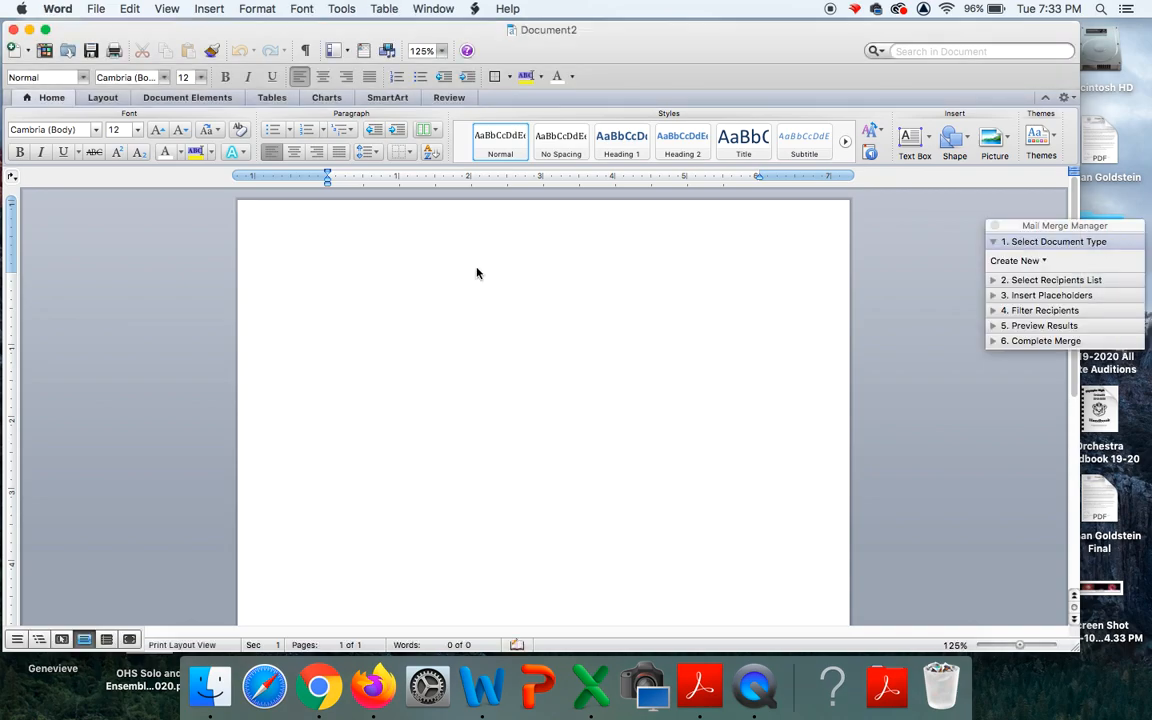
left_click(341, 9)
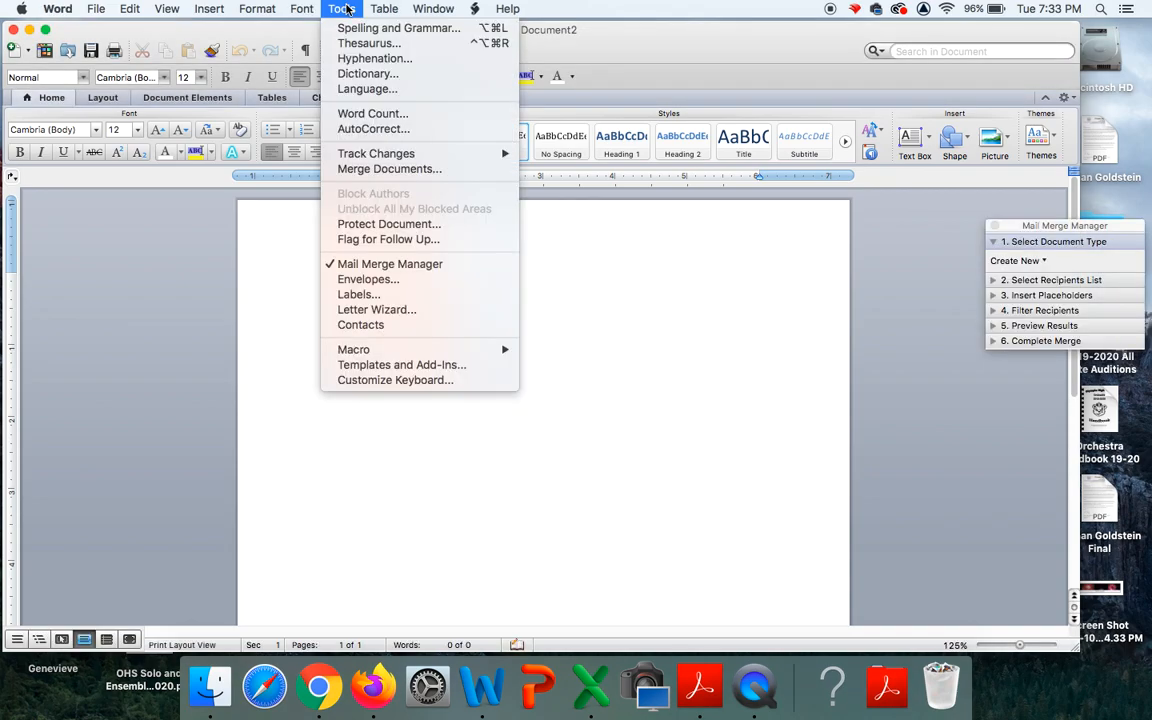
left_click(356, 295)
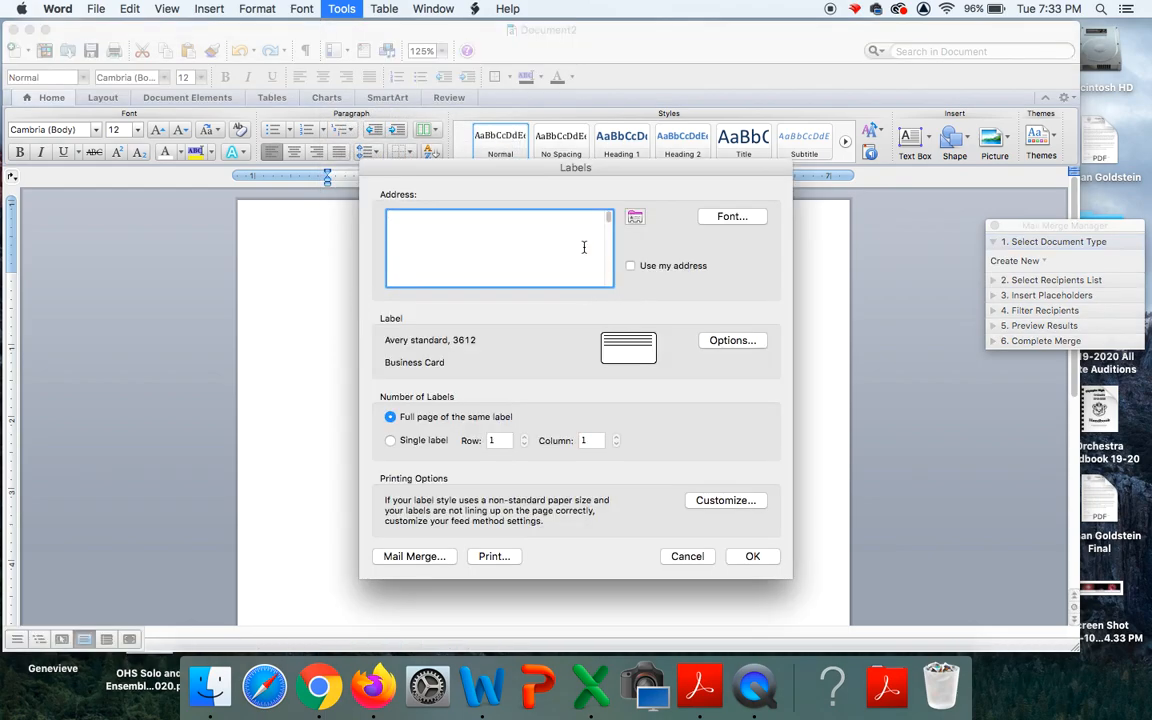
left_click(745, 342)
scroll(419, 435, "down", 4)
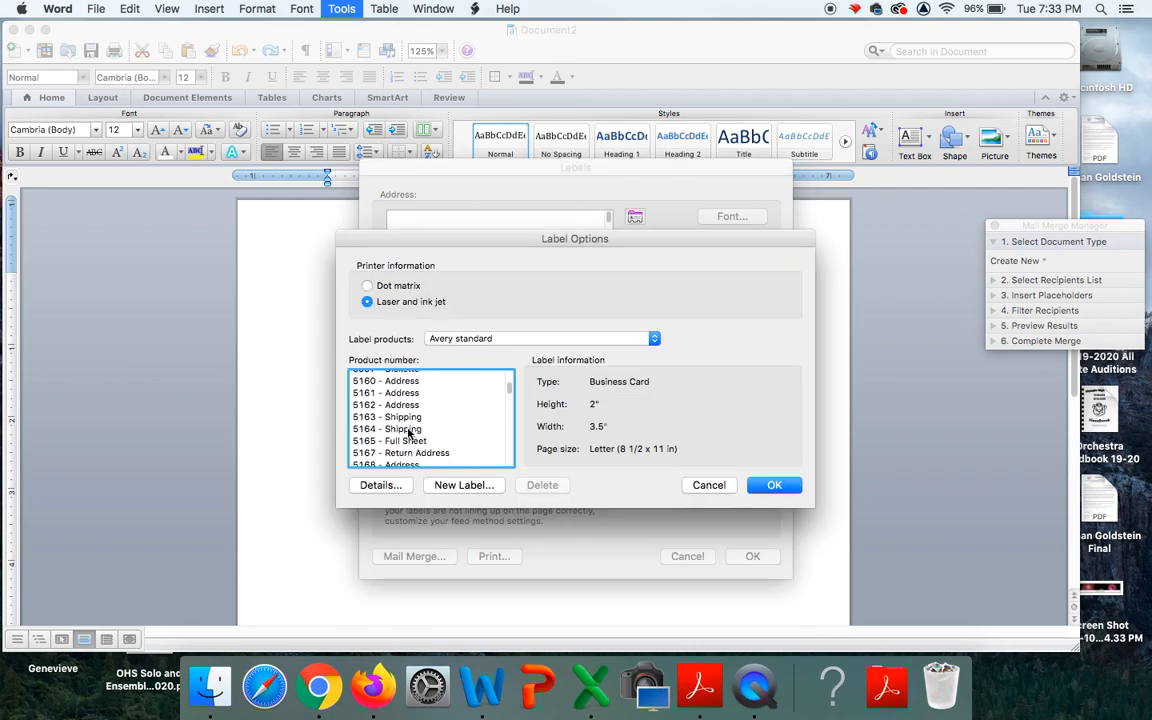
left_click(408, 430)
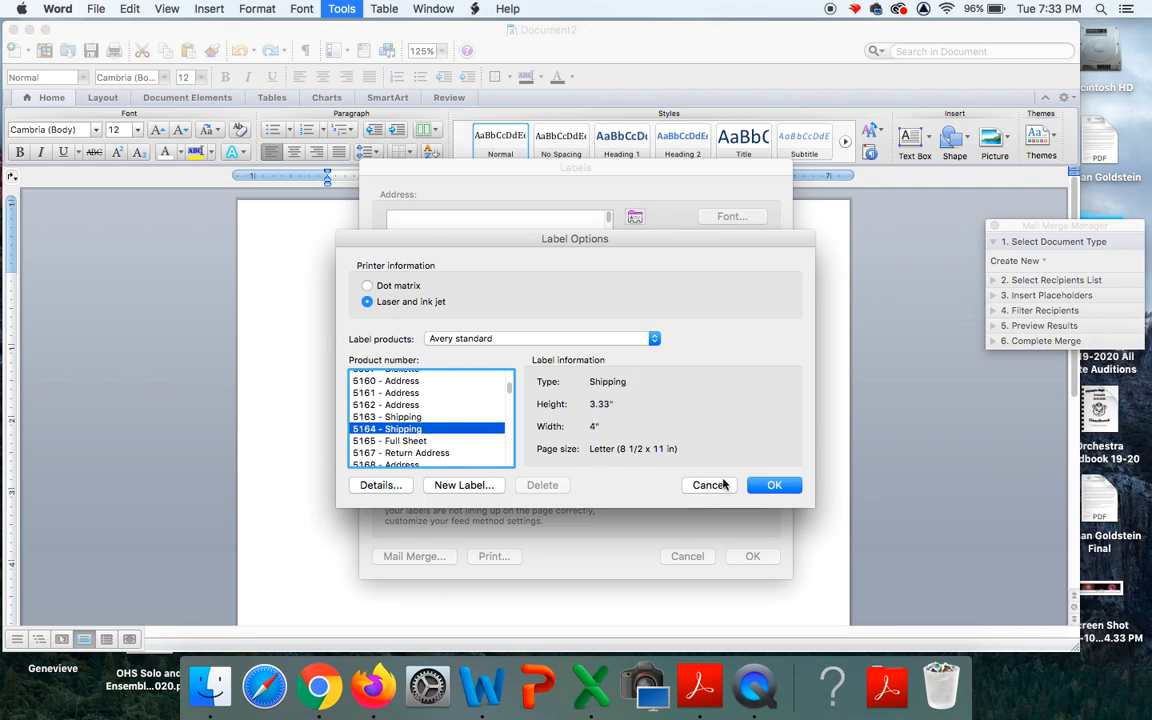
left_click(775, 485)
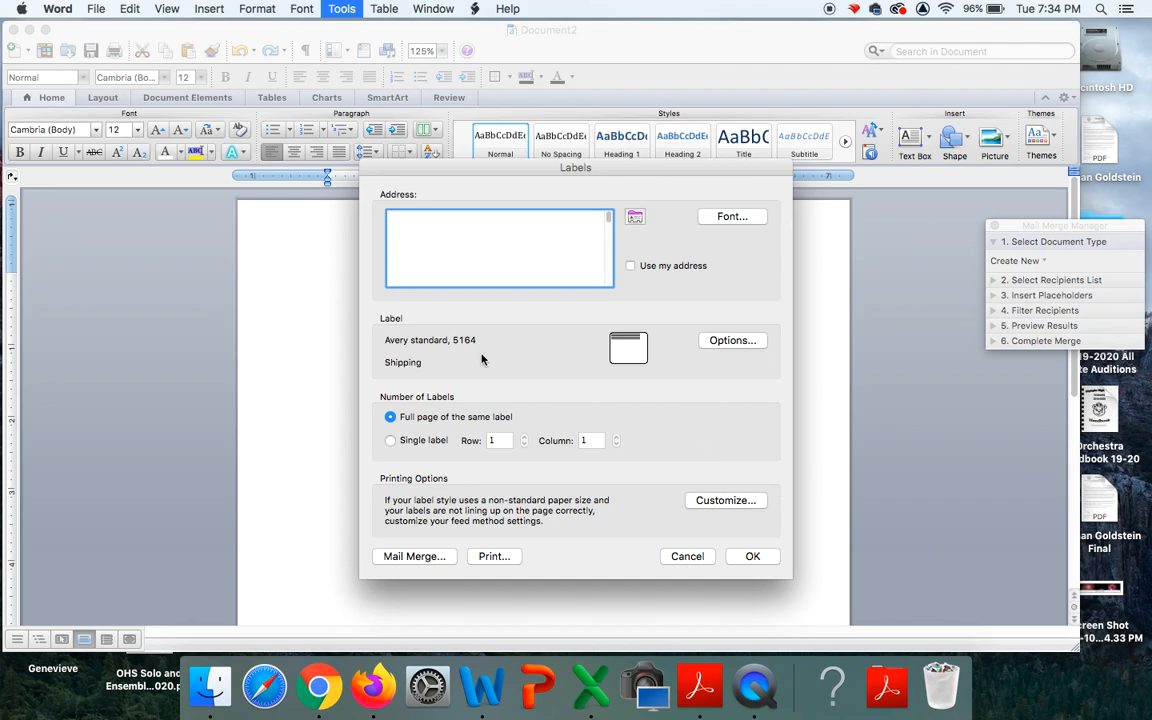
left_click(410, 556)
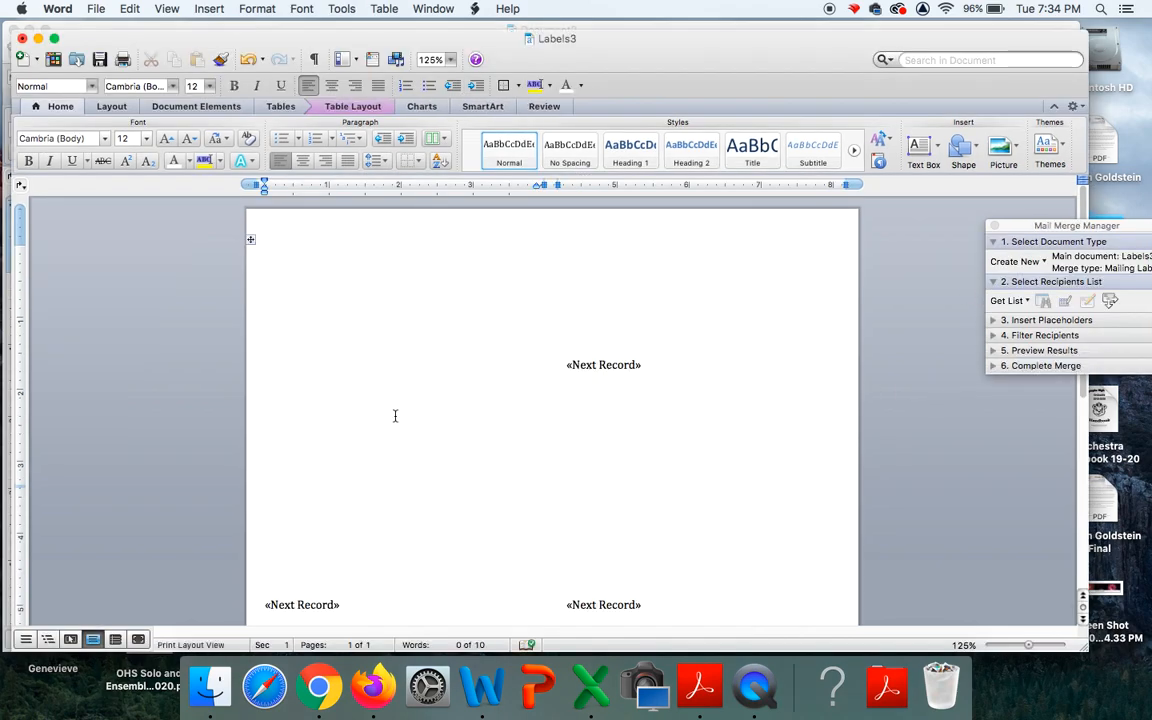
Open 'WMEA presentation labels' from the Desktop as the merge data source, accepting the warning.
left_click_drag(1012, 228, 929, 221)
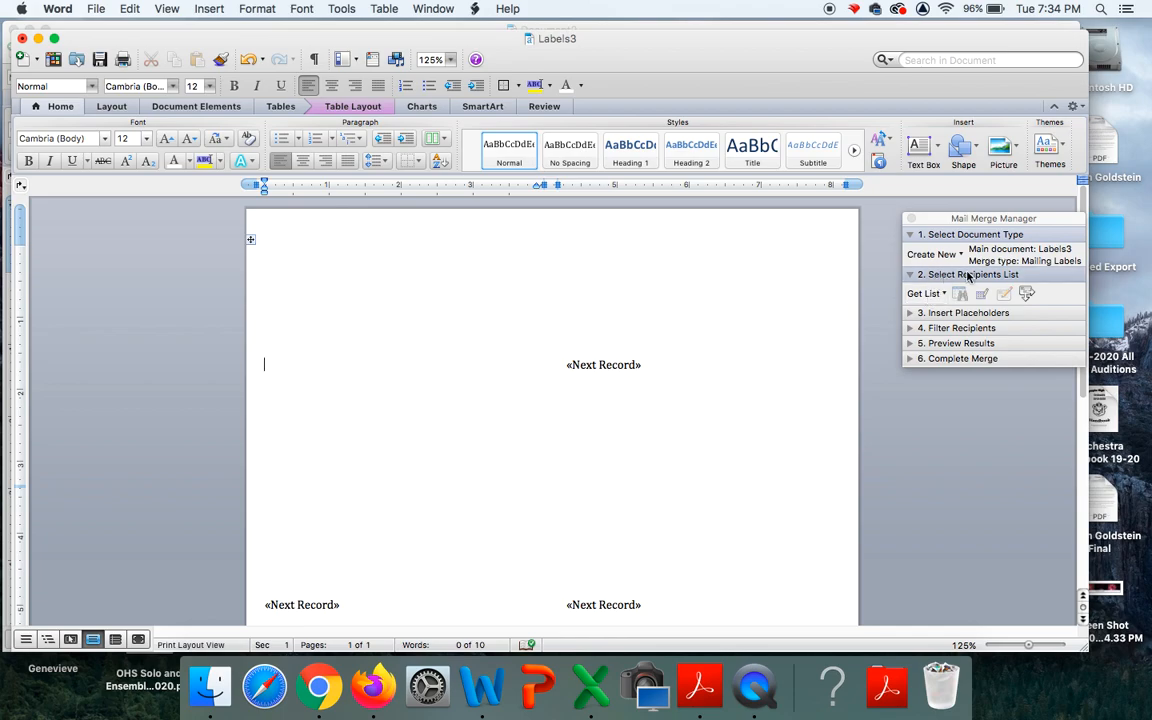
left_click(923, 293)
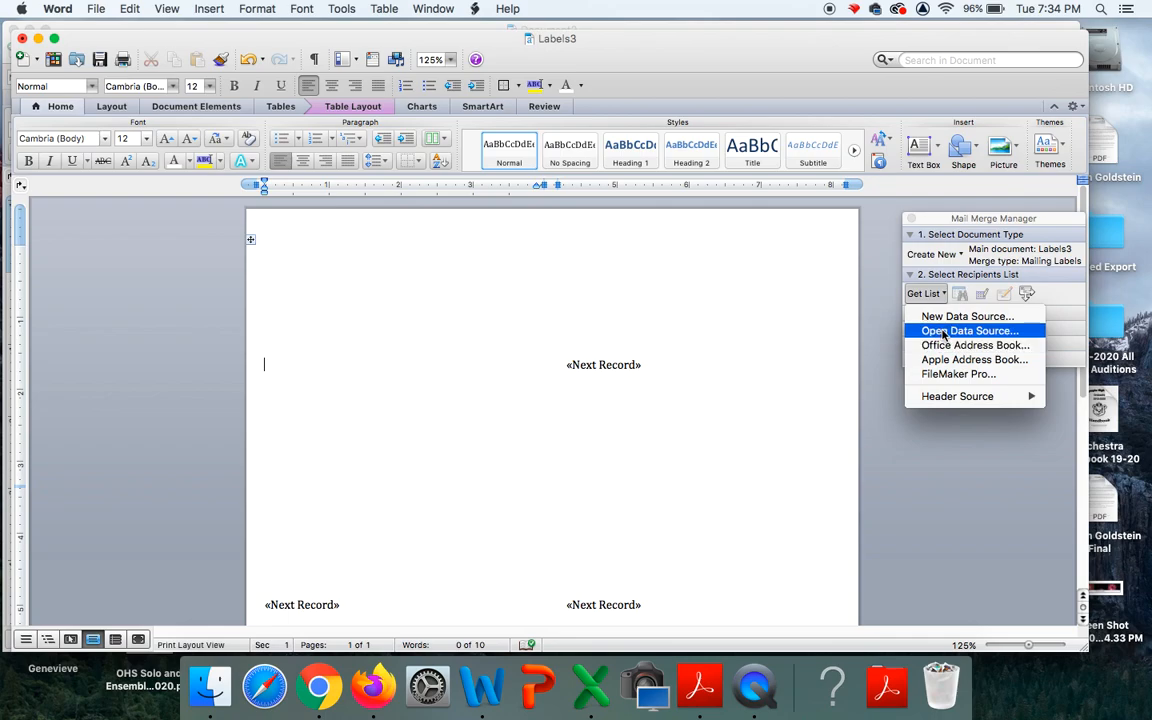
left_click(944, 332)
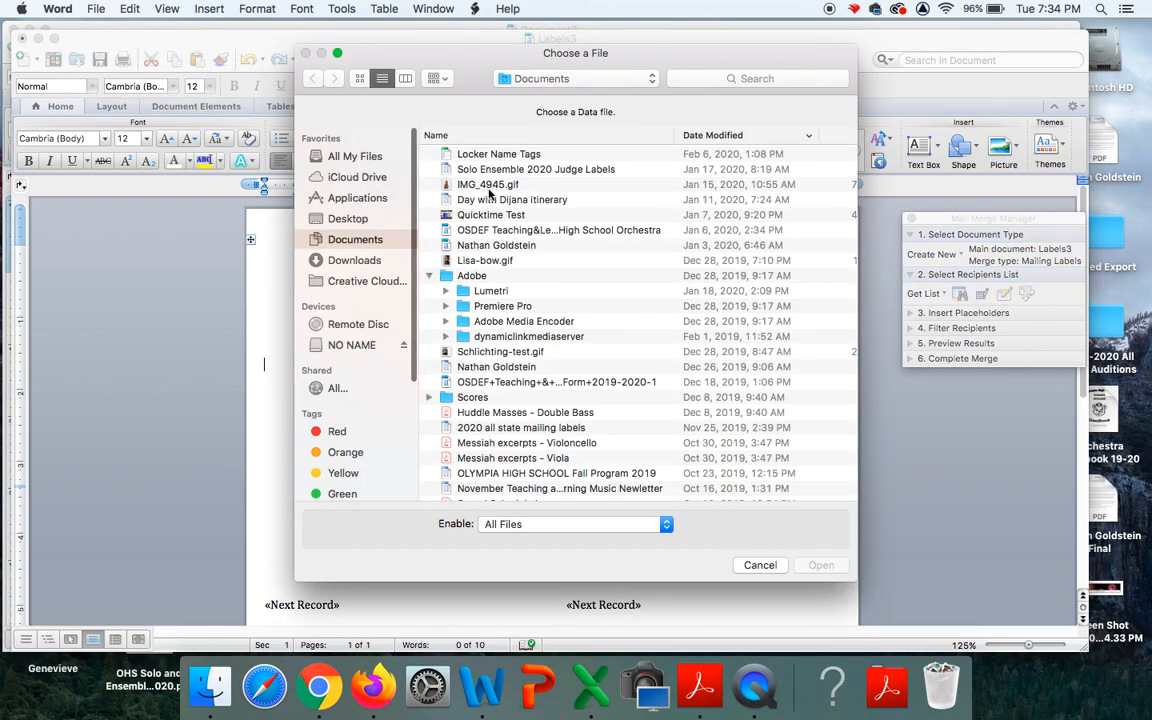
left_click(347, 219)
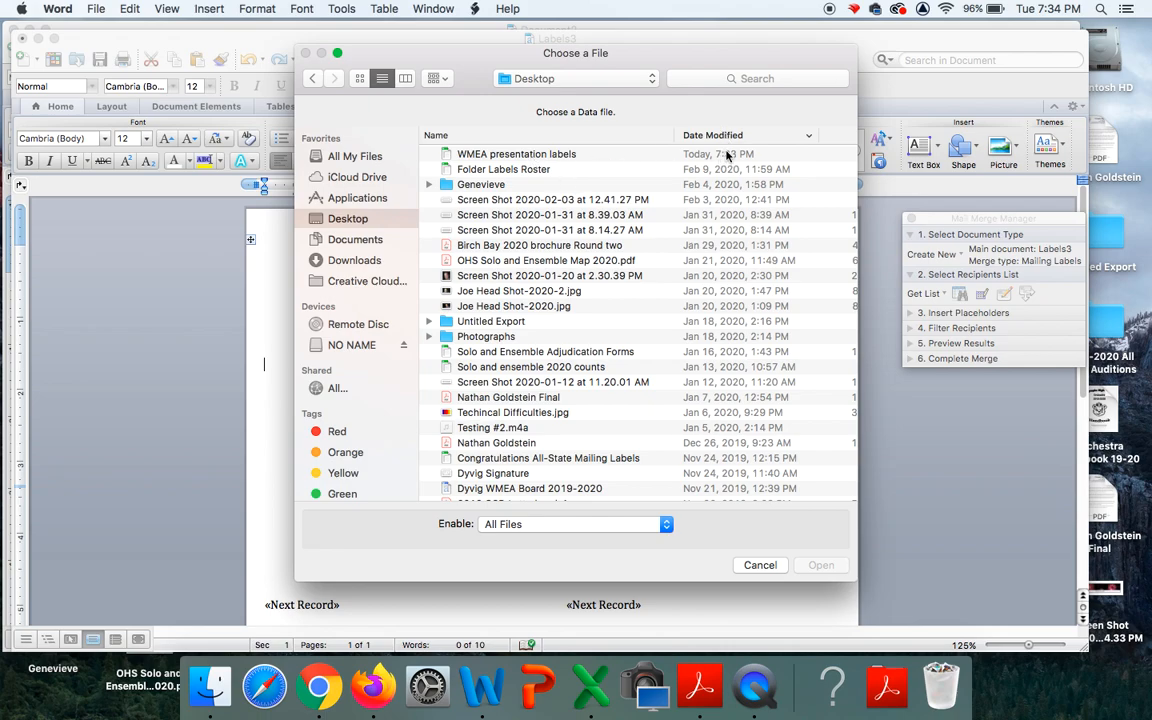
left_click(497, 155)
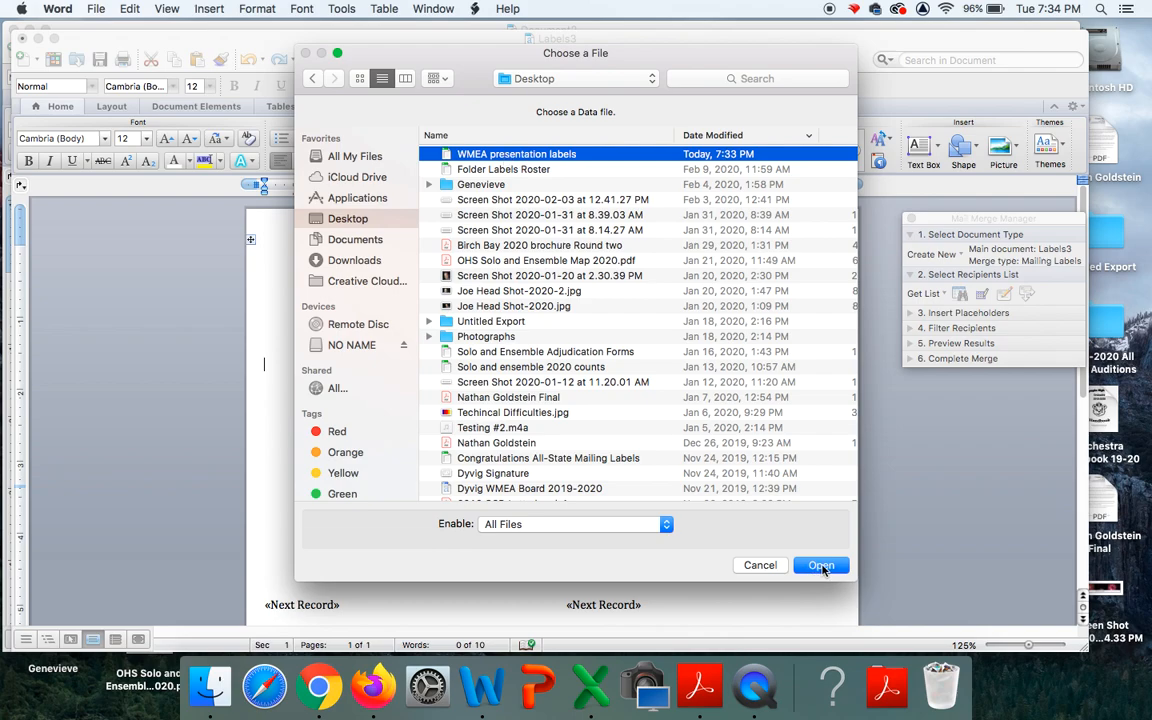
left_click(821, 566)
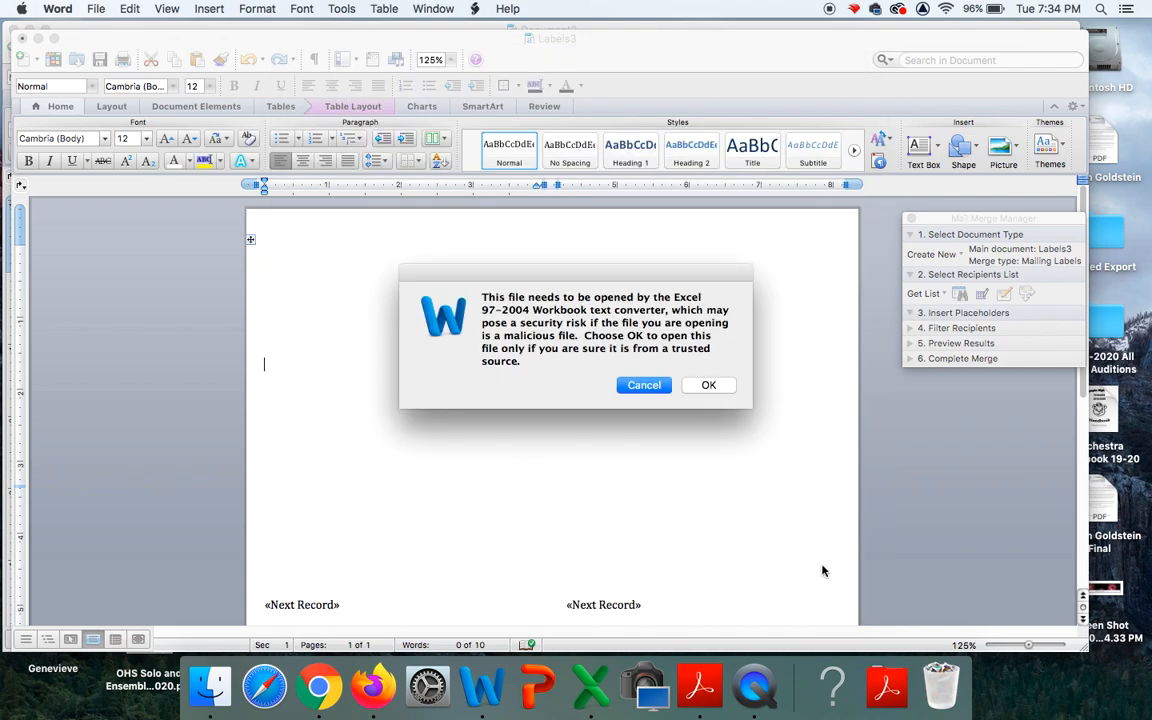
left_click(709, 385)
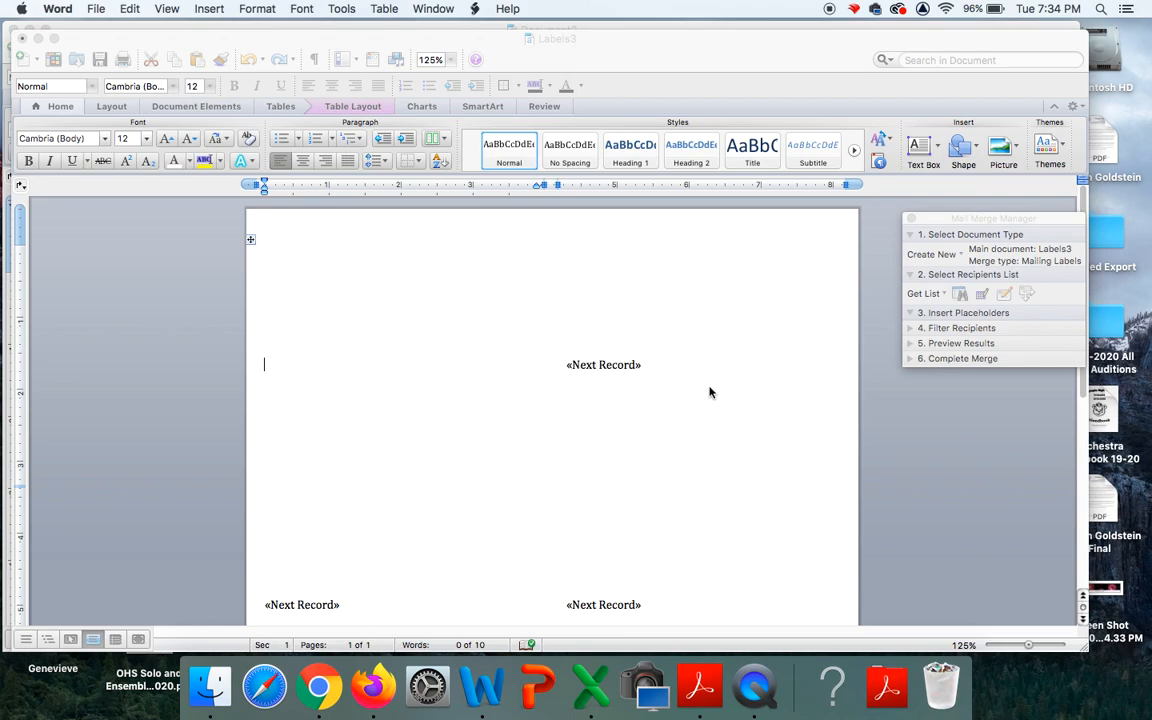
Insert «First_Name» «Last_Name» and, on the next line, «Instrument» into the sample label.
left_click(640, 252)
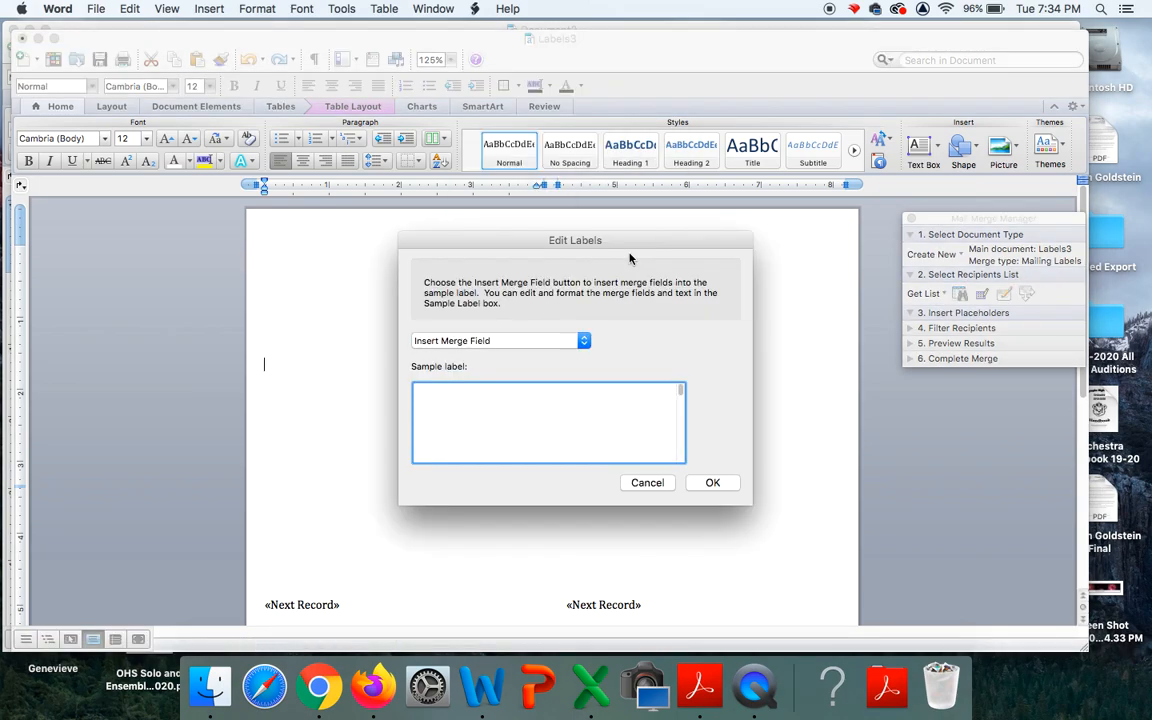
left_click(583, 342)
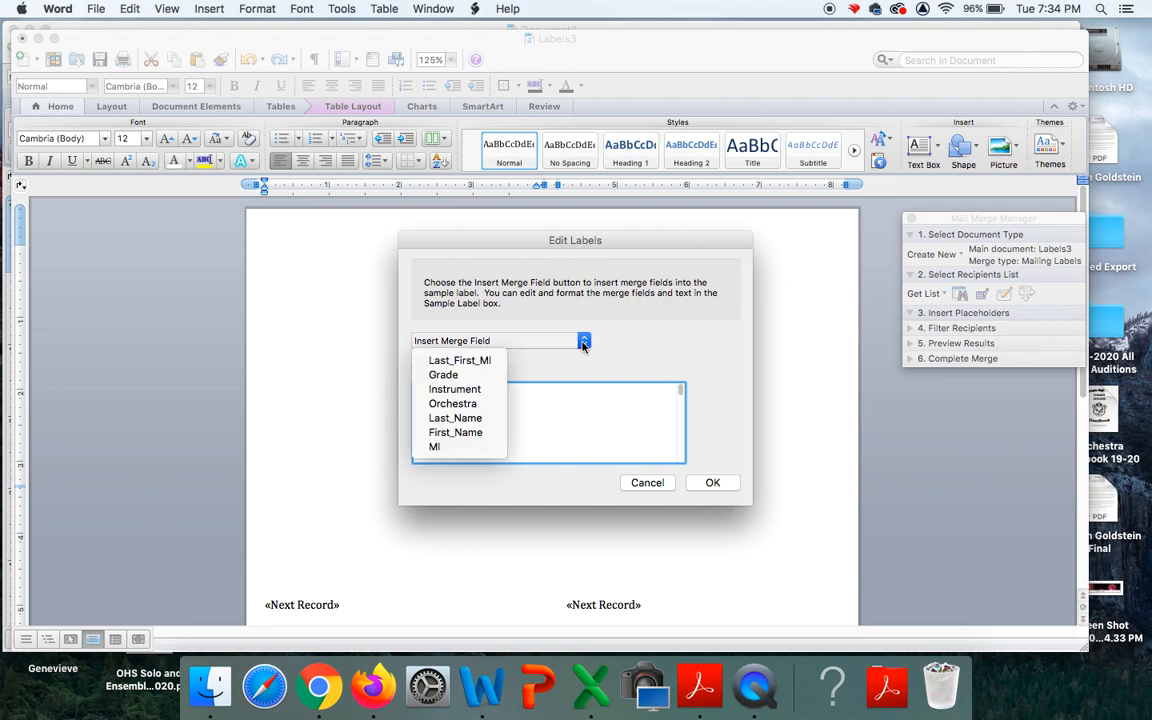
left_click(583, 342)
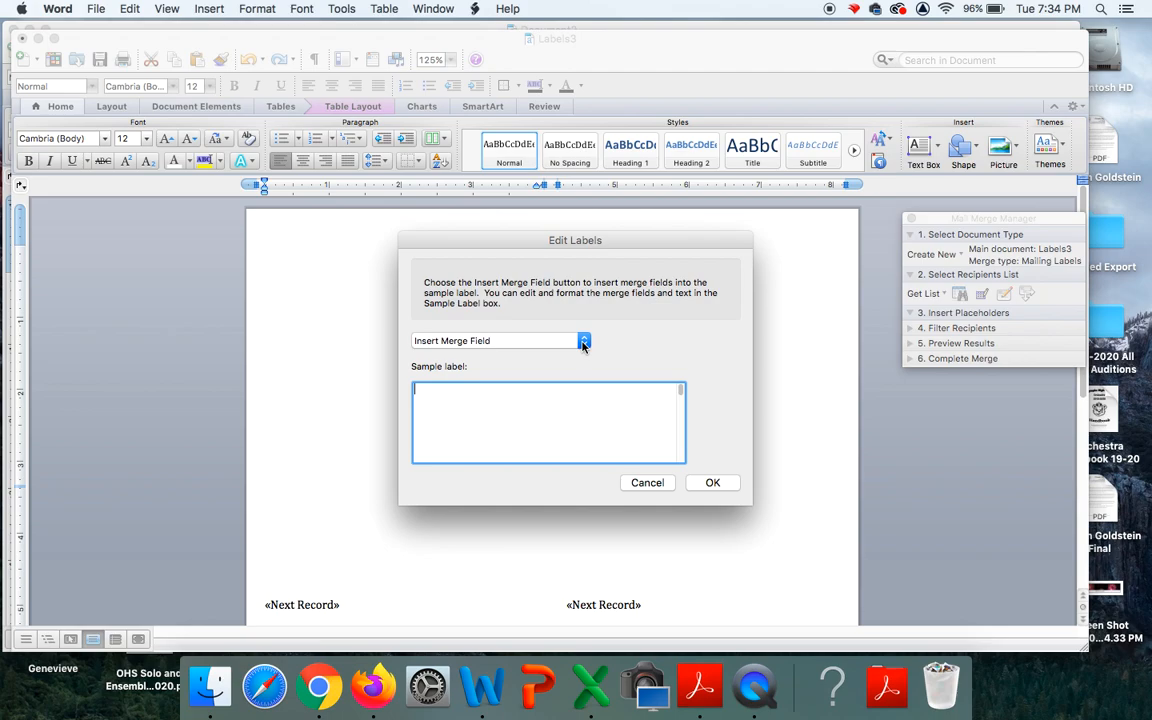
left_click(583, 342)
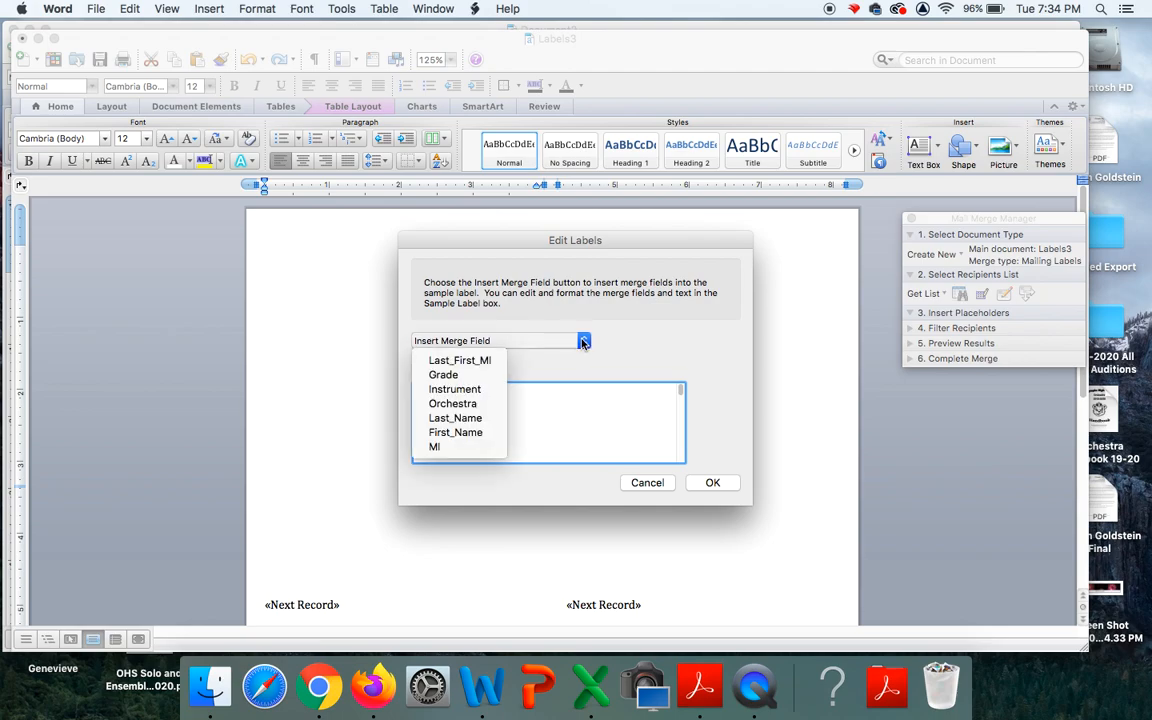
left_click(462, 433)
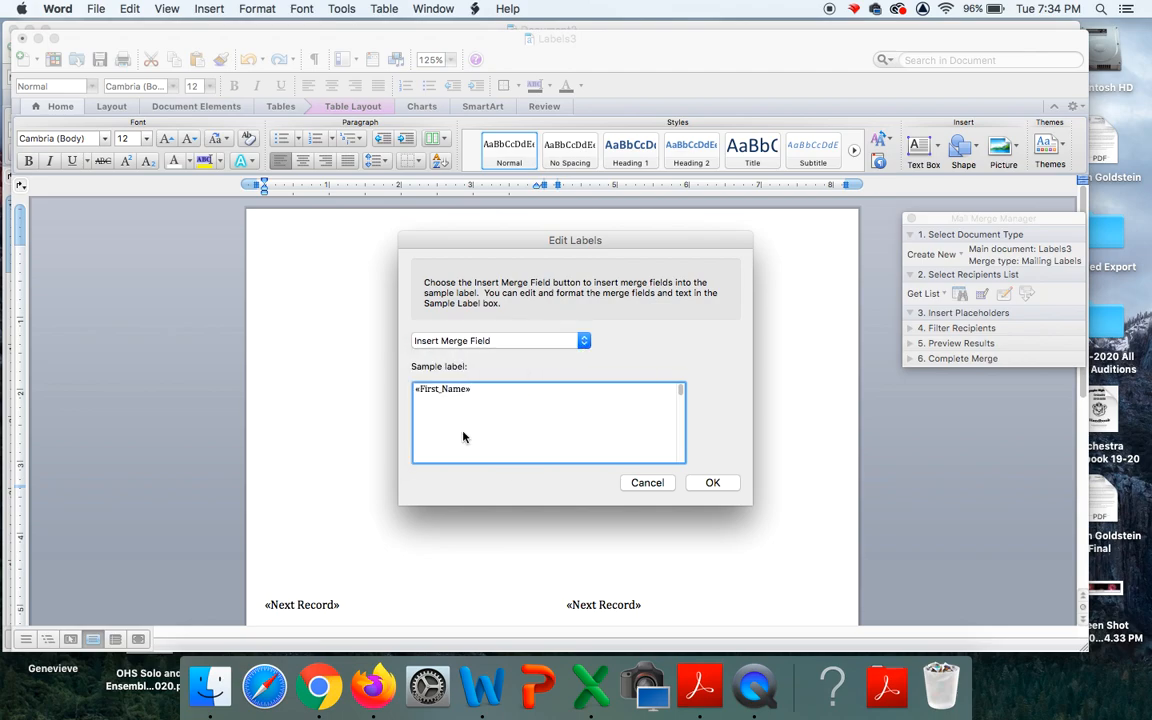
left_click(584, 341)
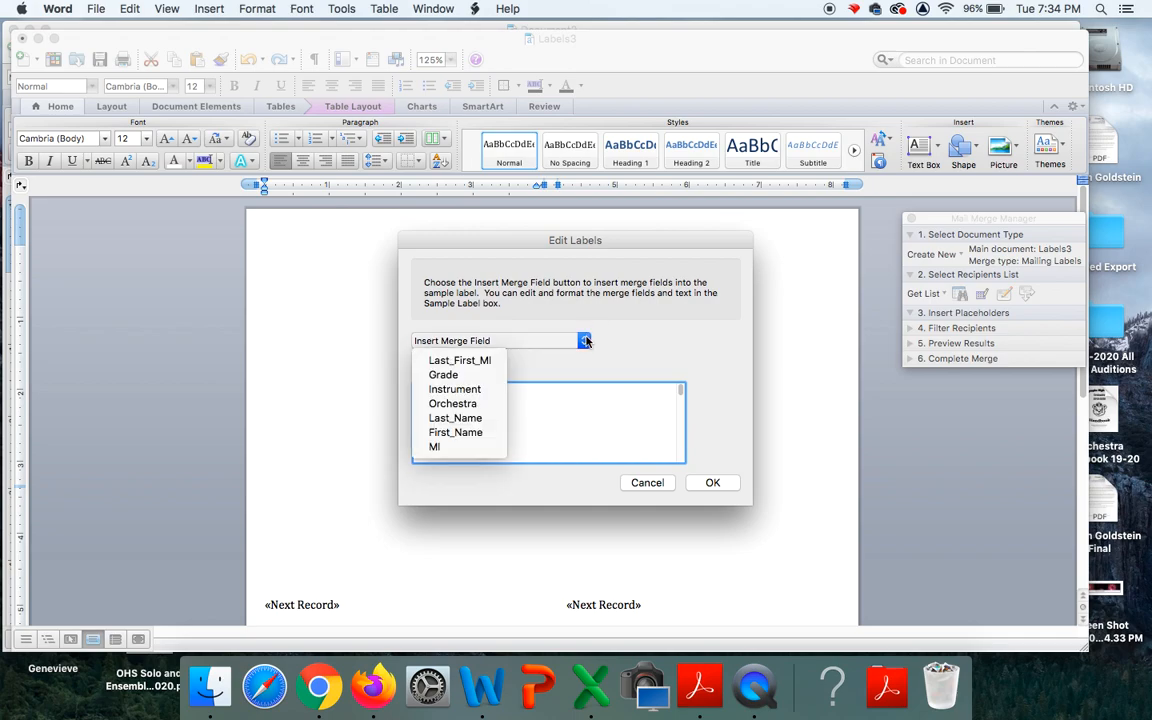
left_click(462, 418)
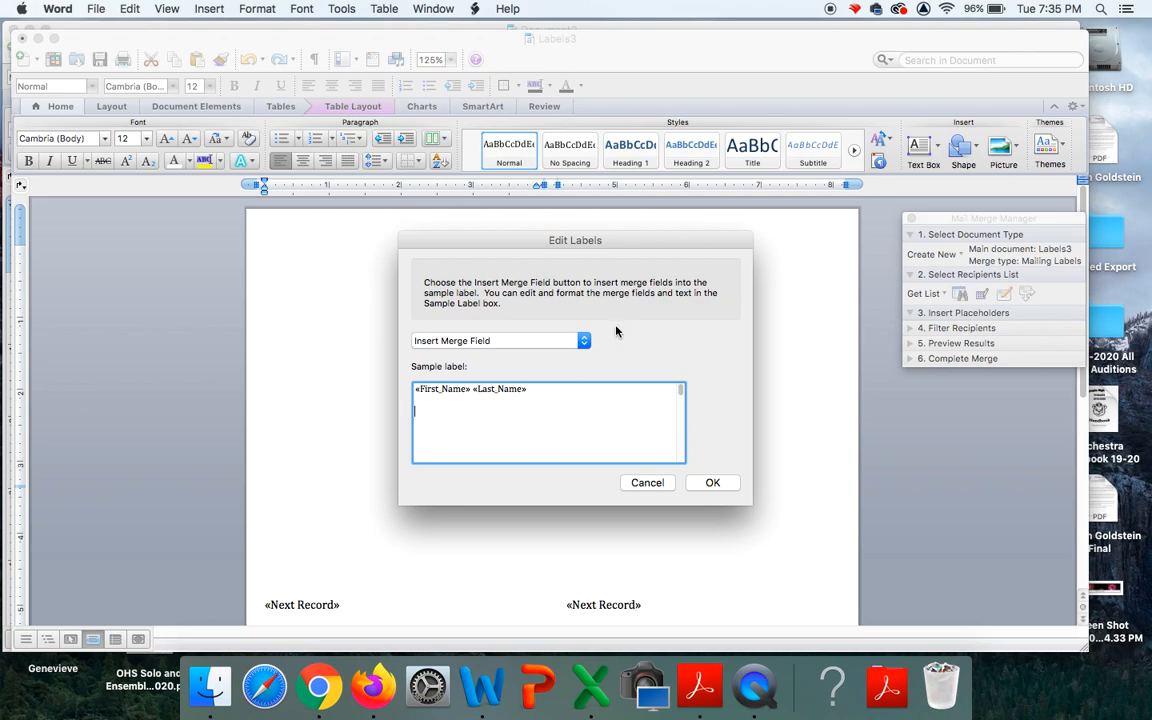
left_click(535, 340)
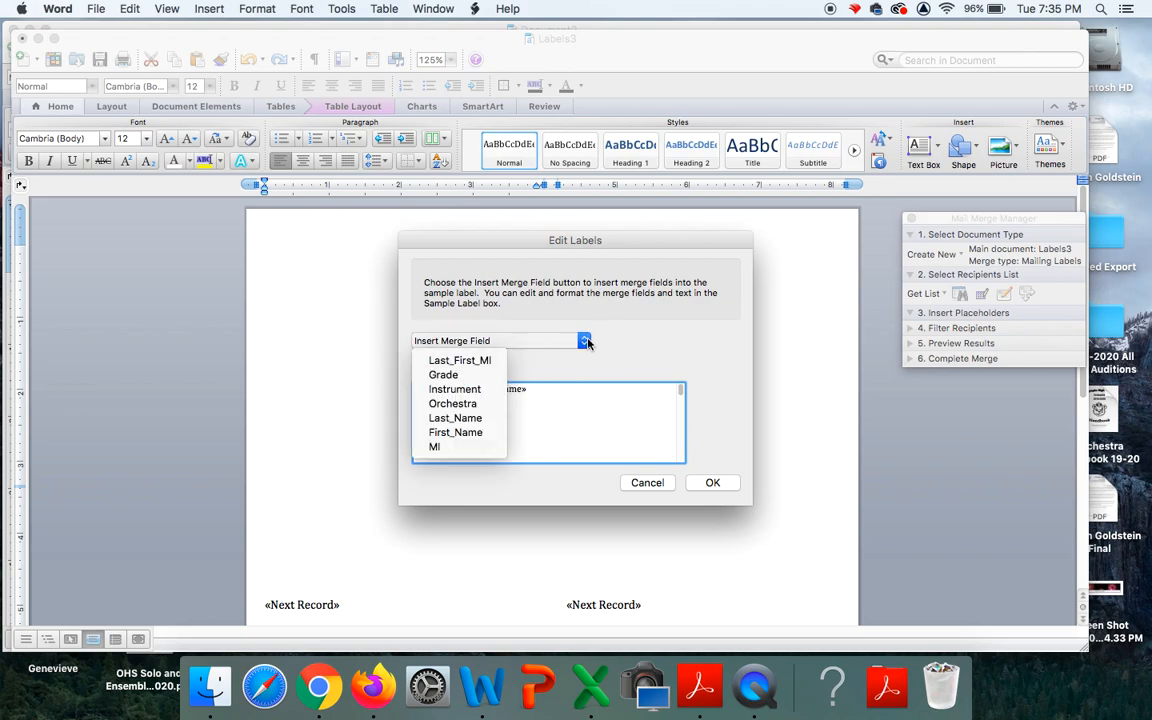
left_click(450, 390)
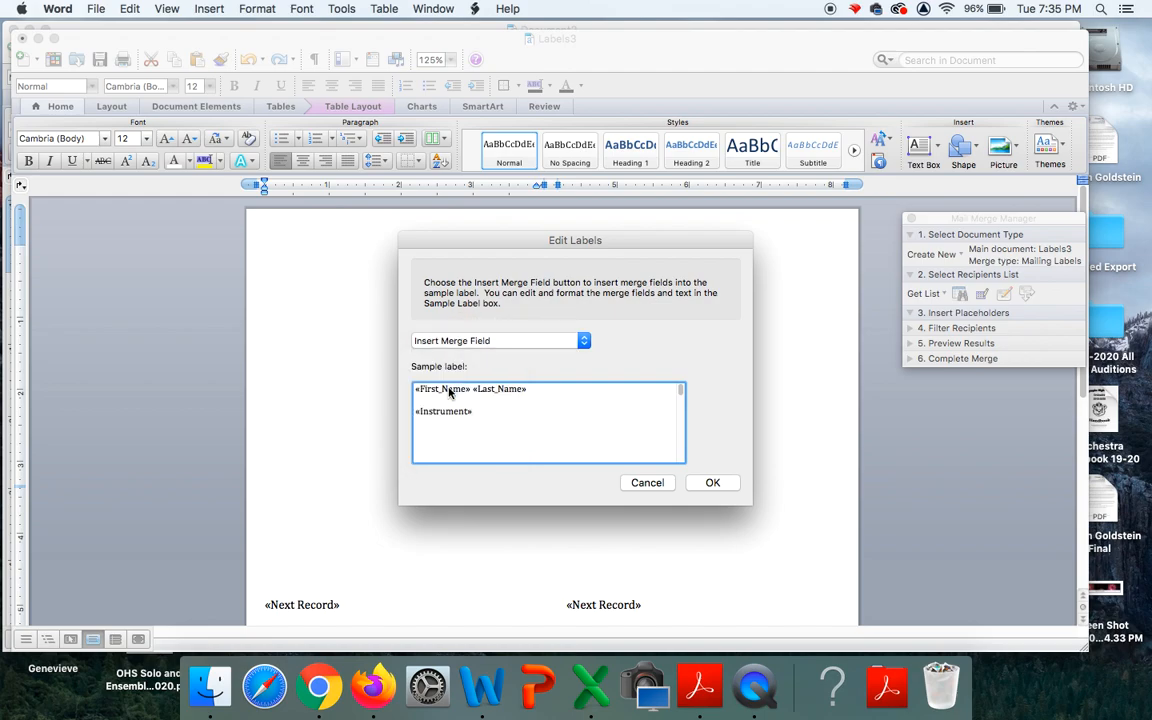
Add a comma and «Orchestra», then type Olympia High School's address and phone number.
type(",")
left_click(584, 341)
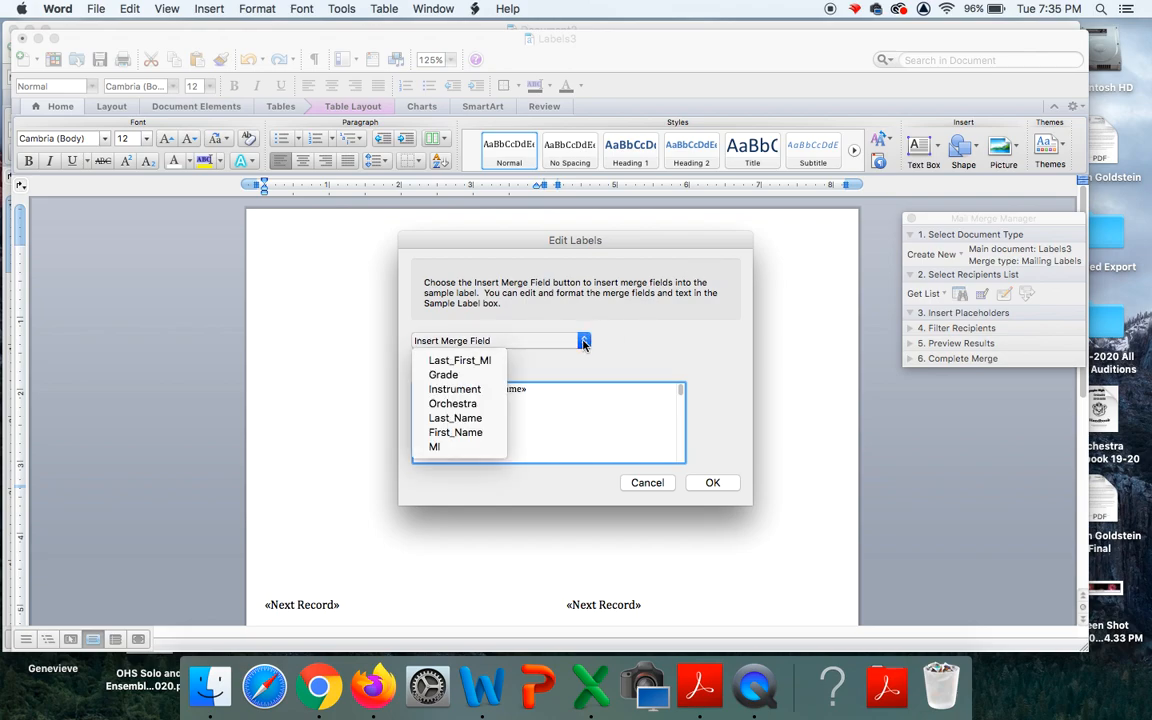
left_click(473, 405)
left_click(473, 411)
type(", «Orchestra»")
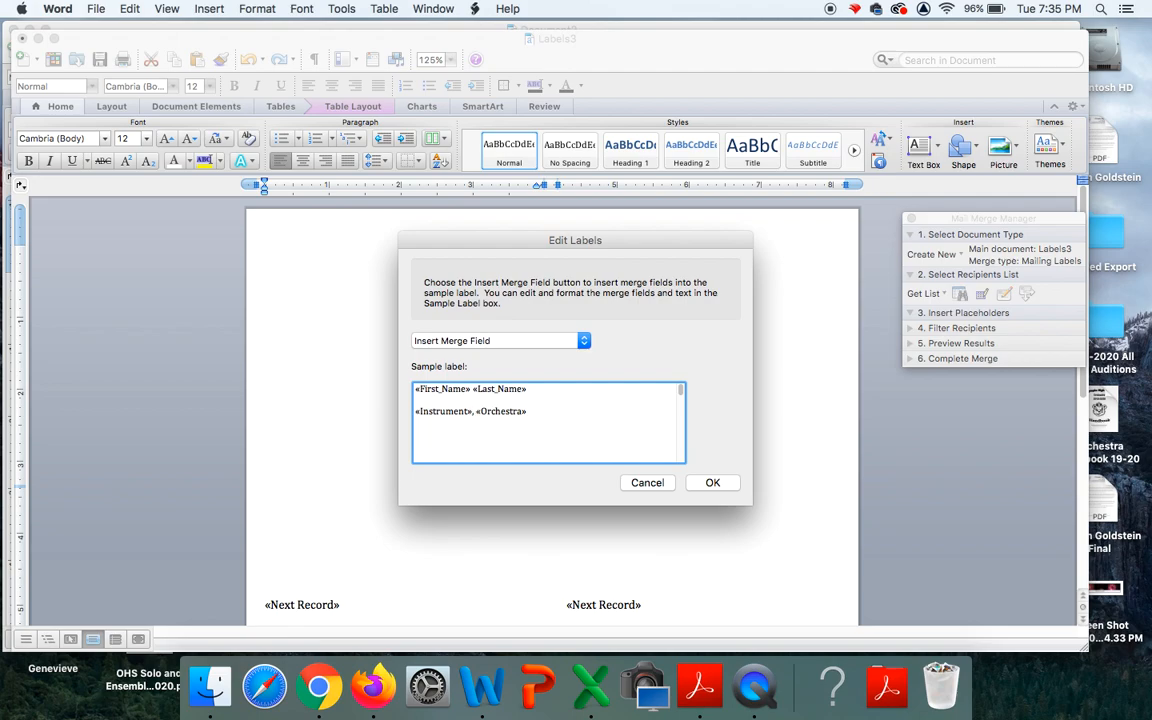
type("Olympia")
type(" High")
type(" Scho")
type("1302 North")
type(" Street")
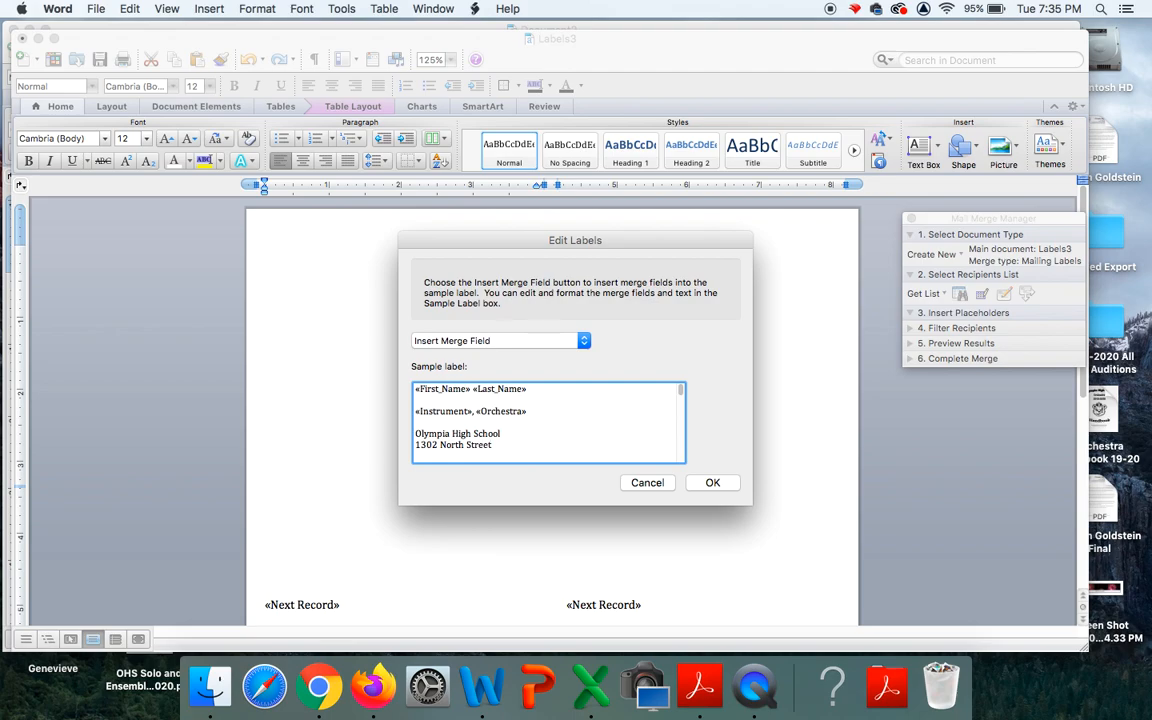
type("Olympia, WA 98501")
key("Return")
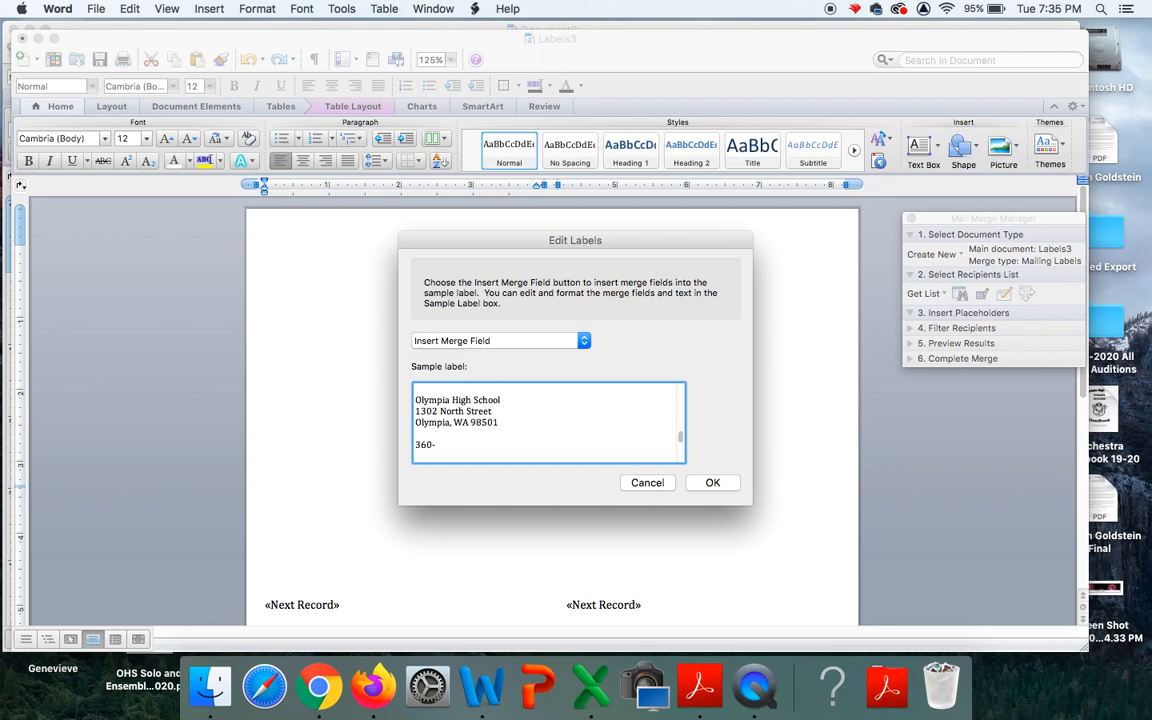
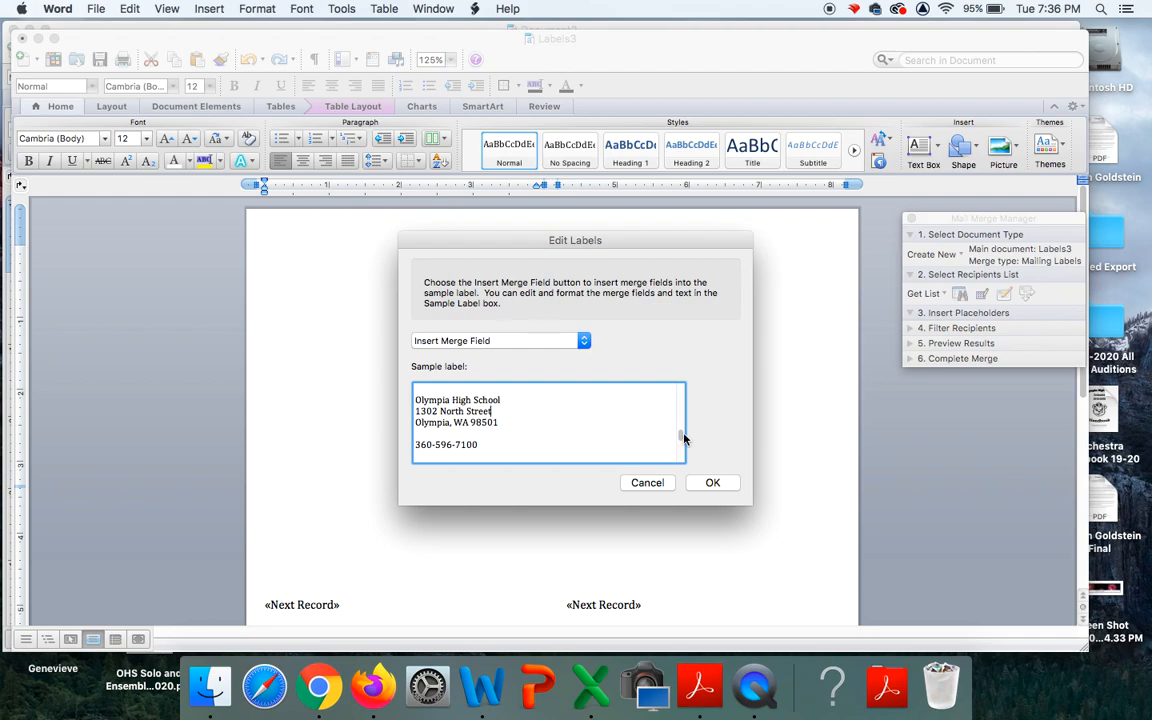
left_click_drag(681, 437, 680, 393)
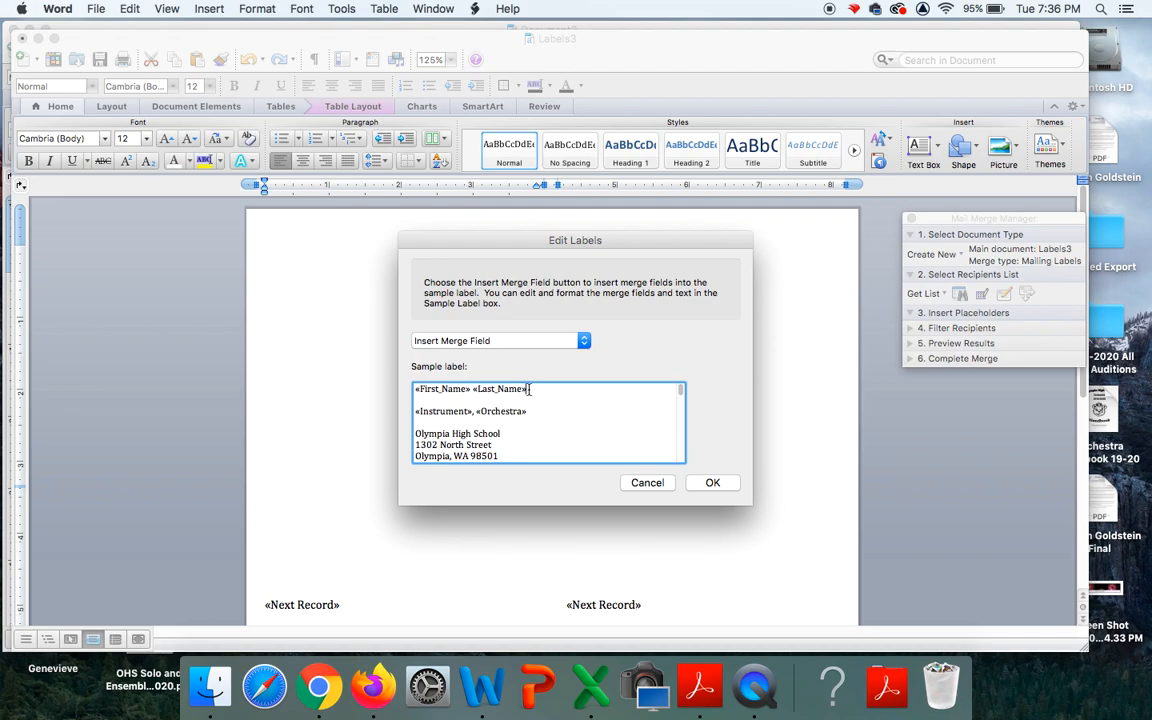
Select the «First_Name» «Last_Name» line in the sample label and open its Font settings.
left_click_drag(529, 389, 450, 389)
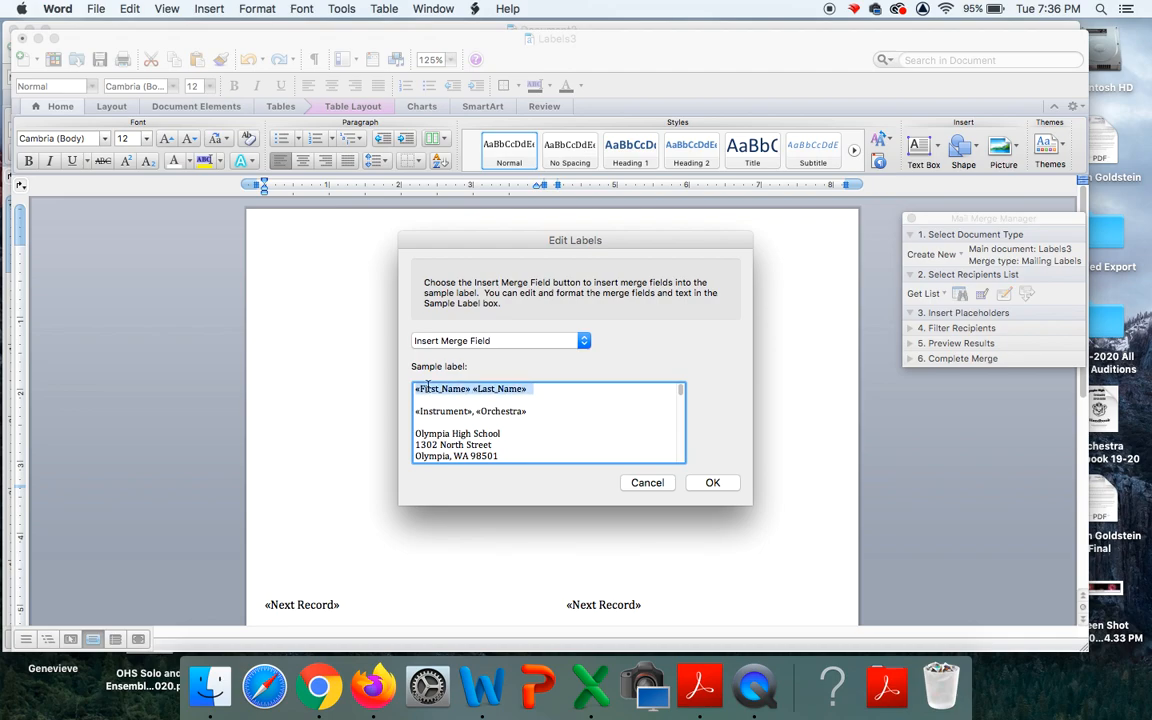
right_click(440, 390)
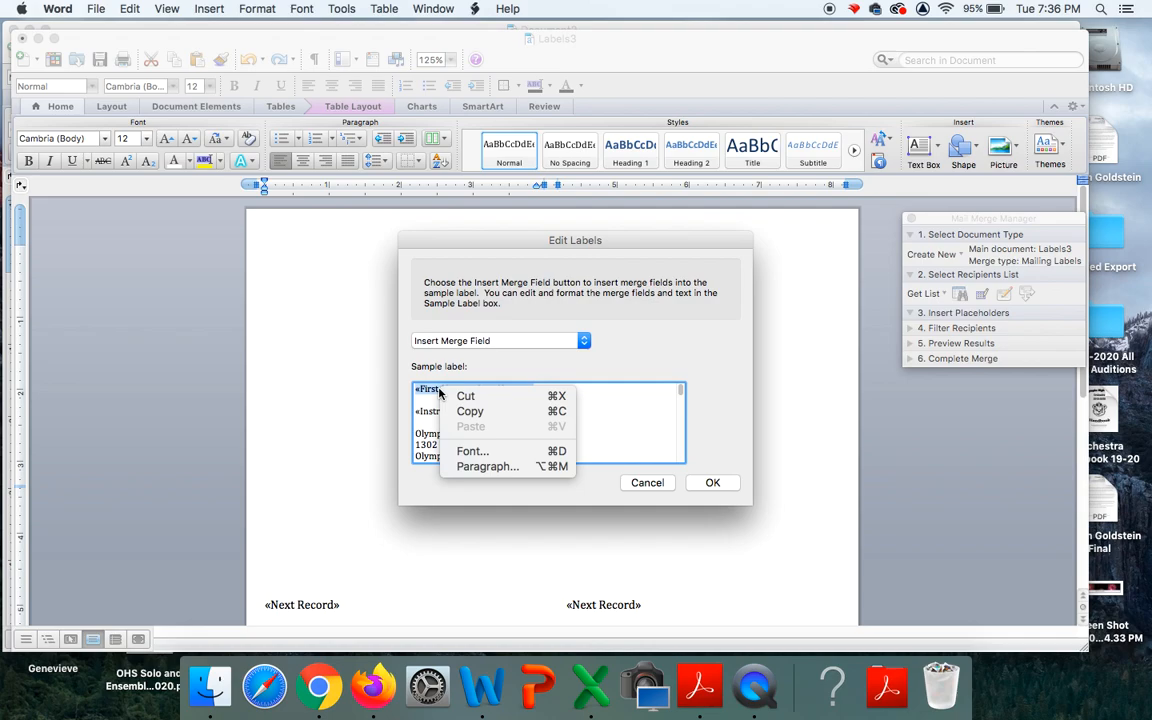
left_click(422, 413)
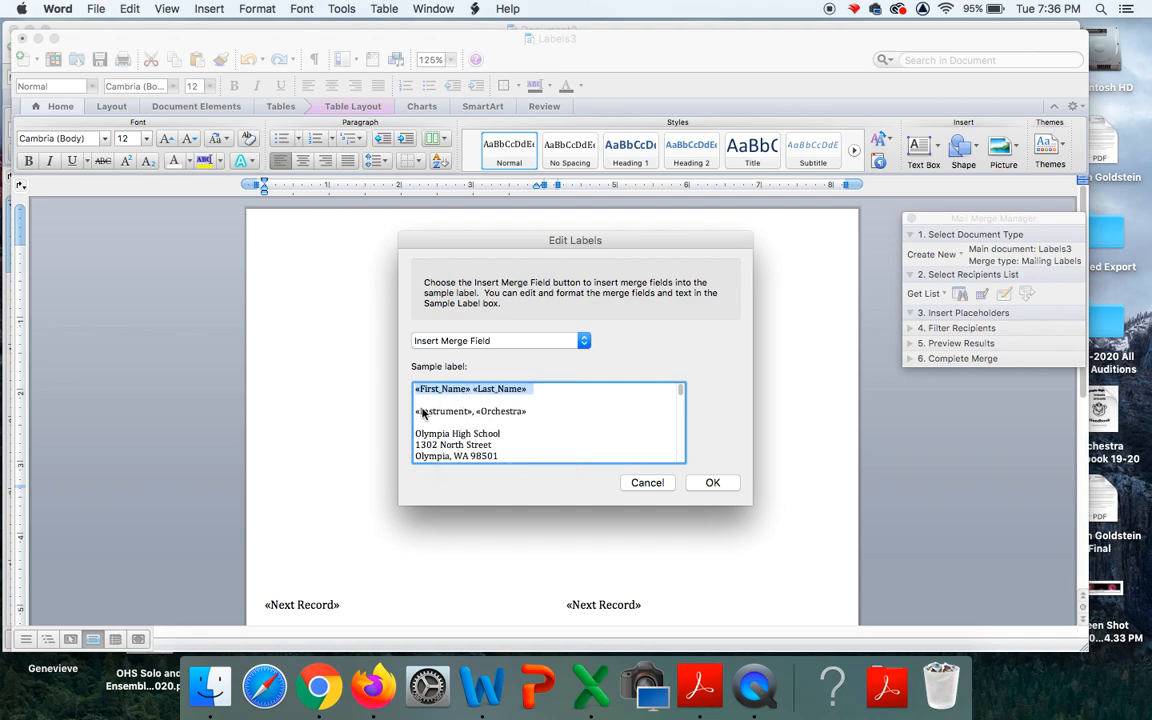
right_click(477, 390)
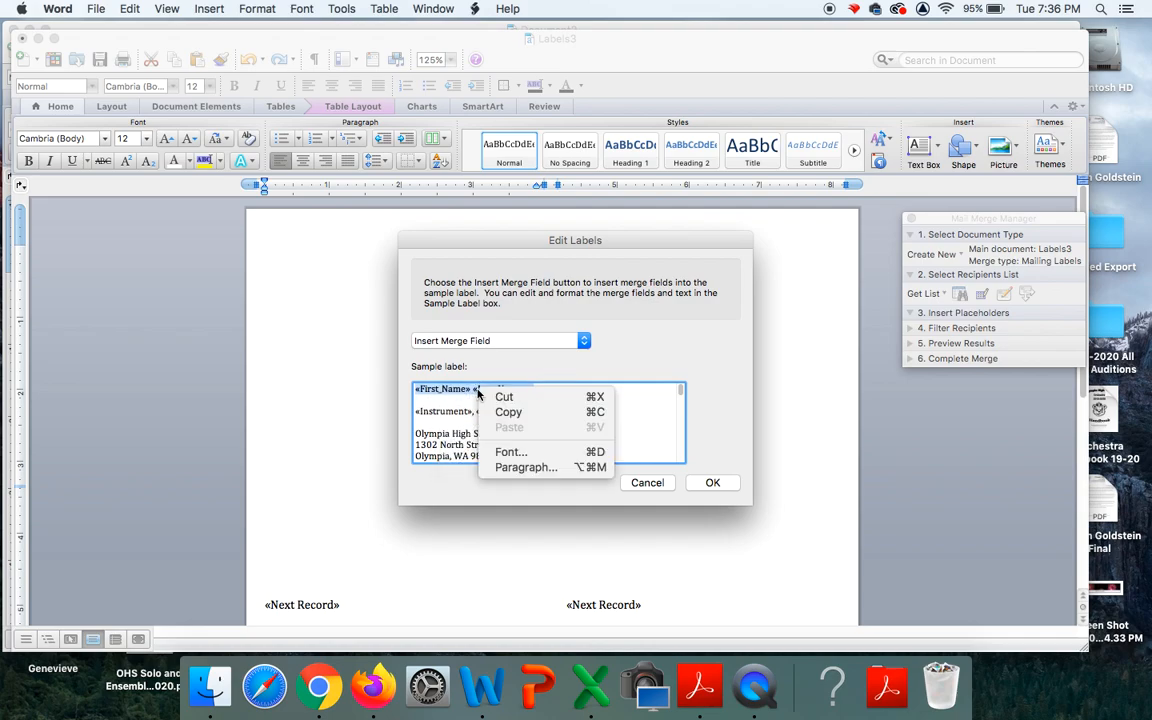
left_click(508, 452)
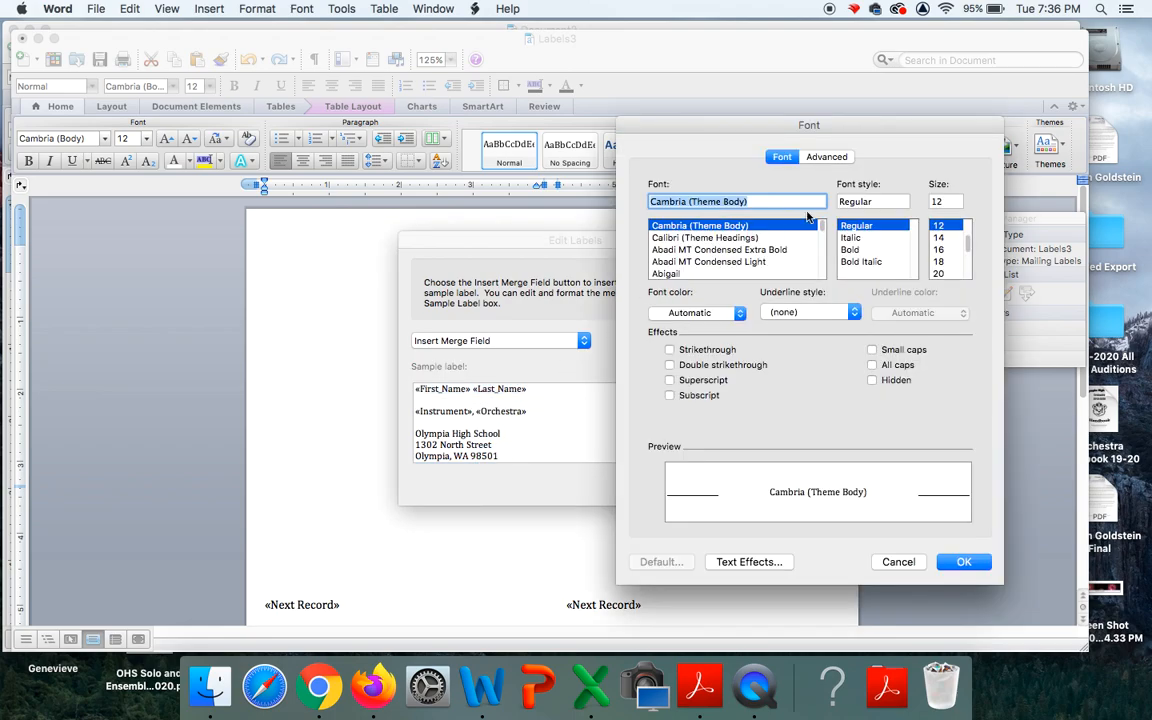
Set the name line to Futura at 36 pt, after trying sizes 26, 48 and 28.
type("f")
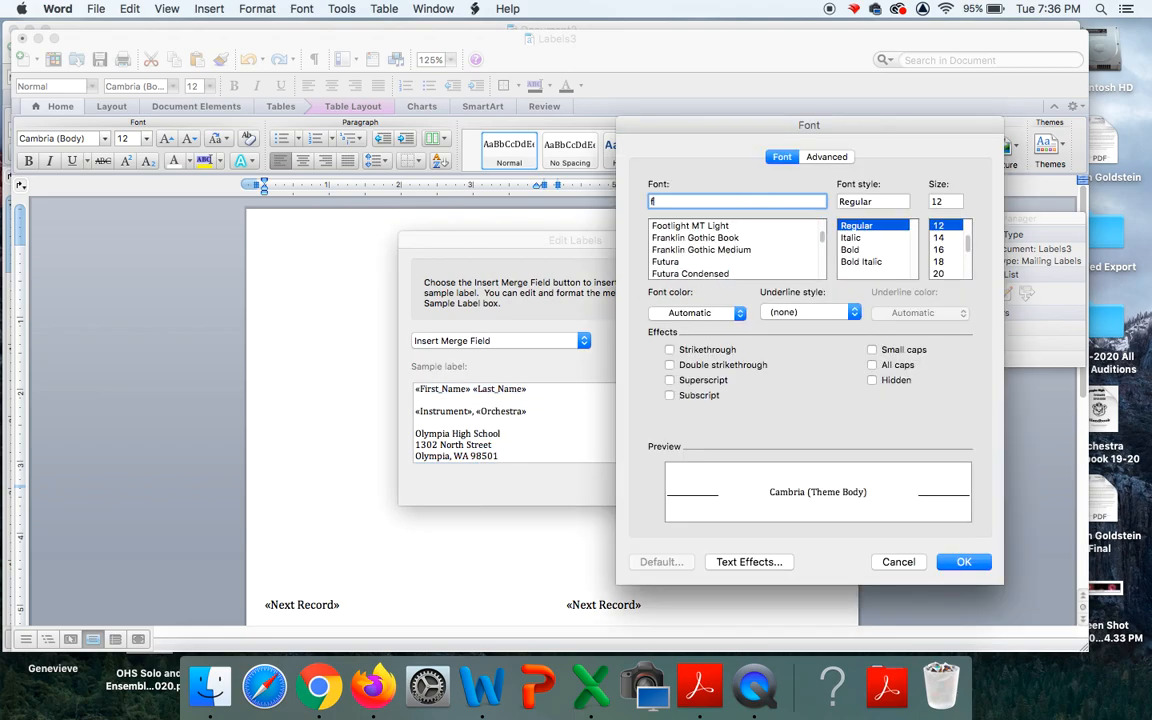
type("utu")
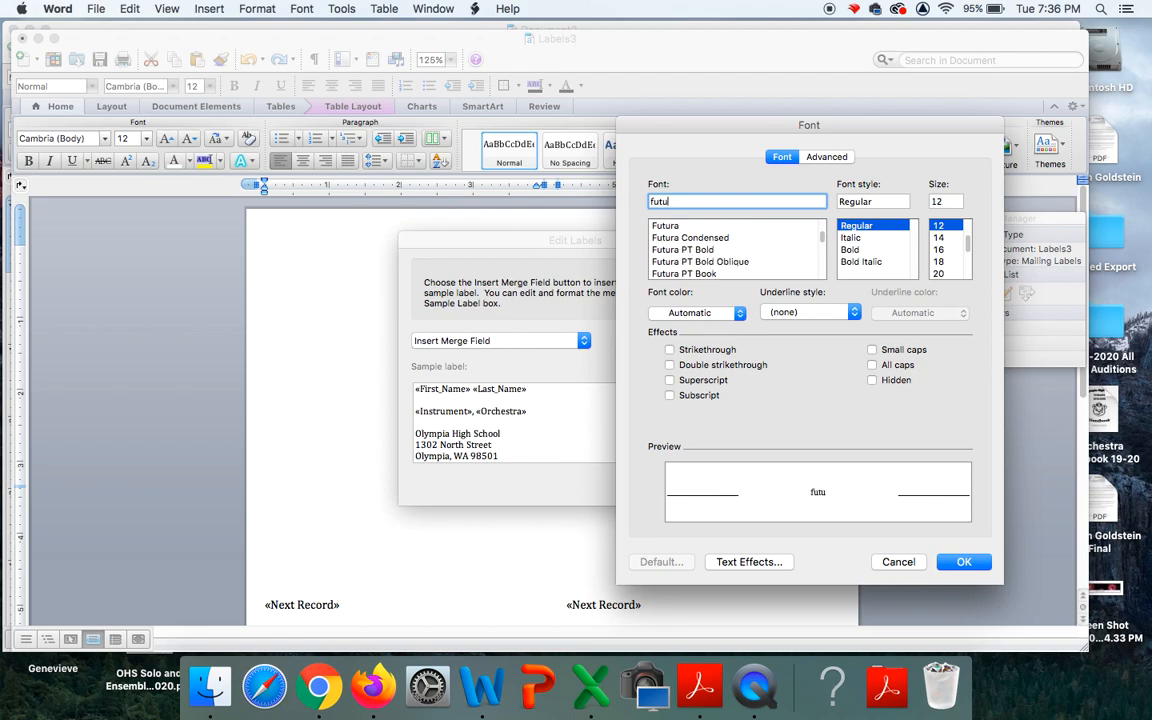
left_click(670, 227)
scroll(945, 262, "down", 3)
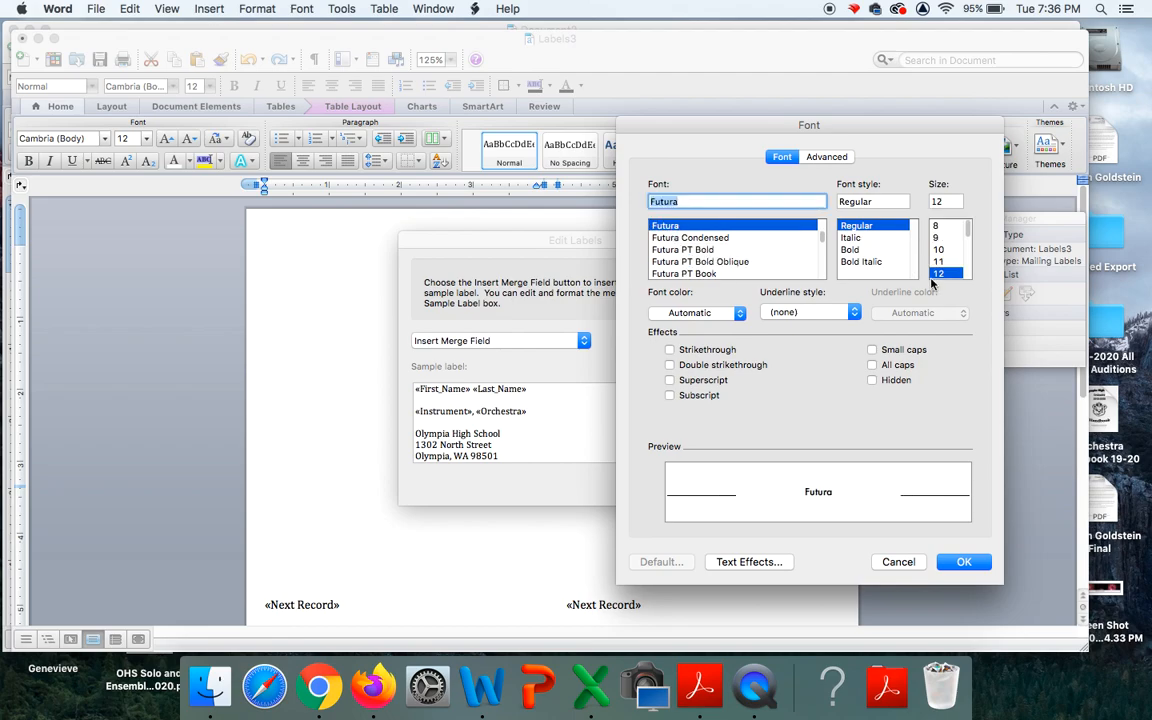
left_click(940, 261)
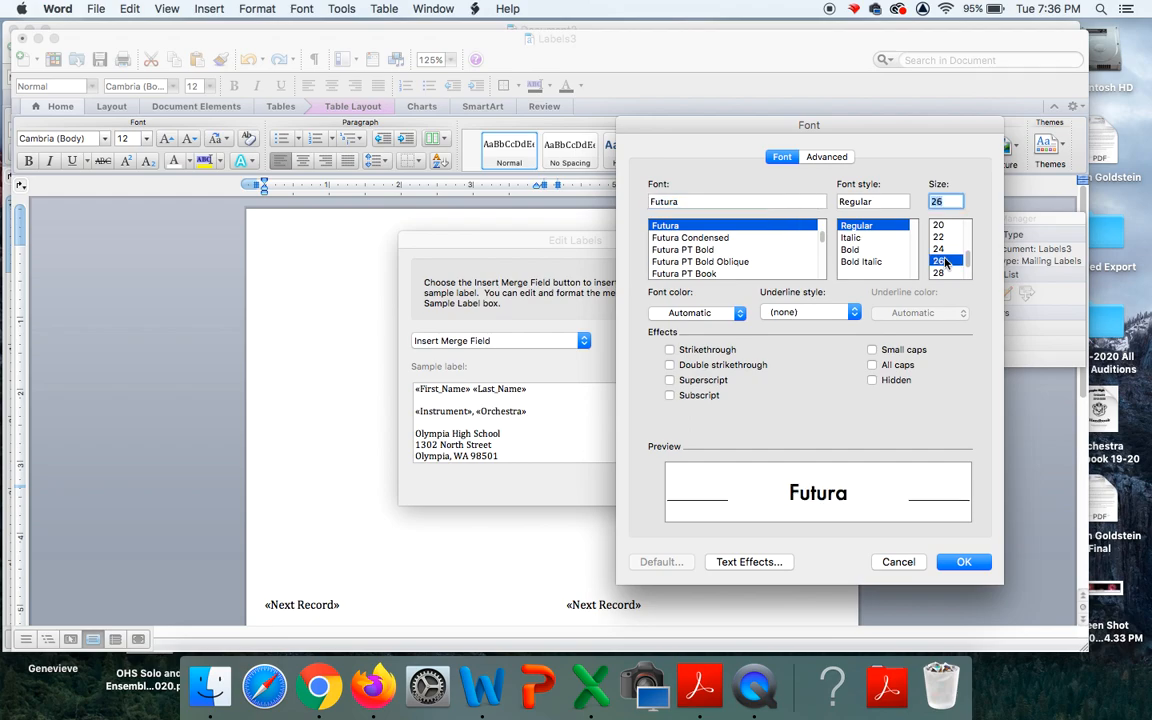
scroll(945, 262, "down", 2)
left_click(940, 261)
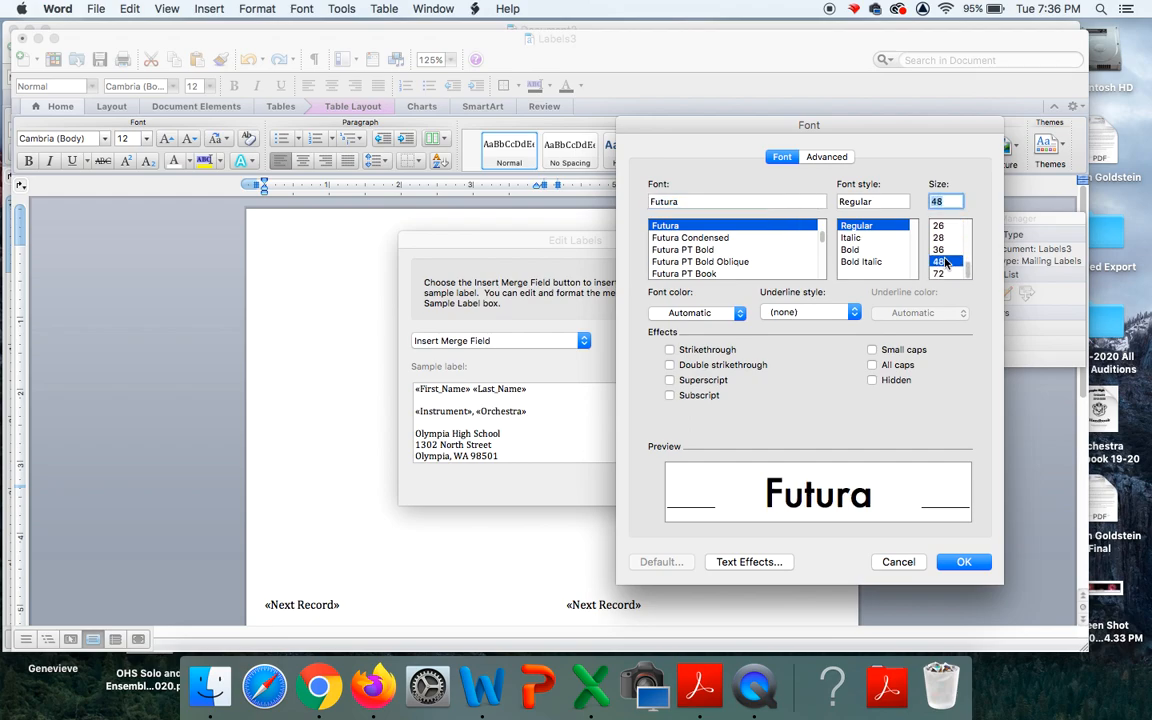
left_click(940, 238)
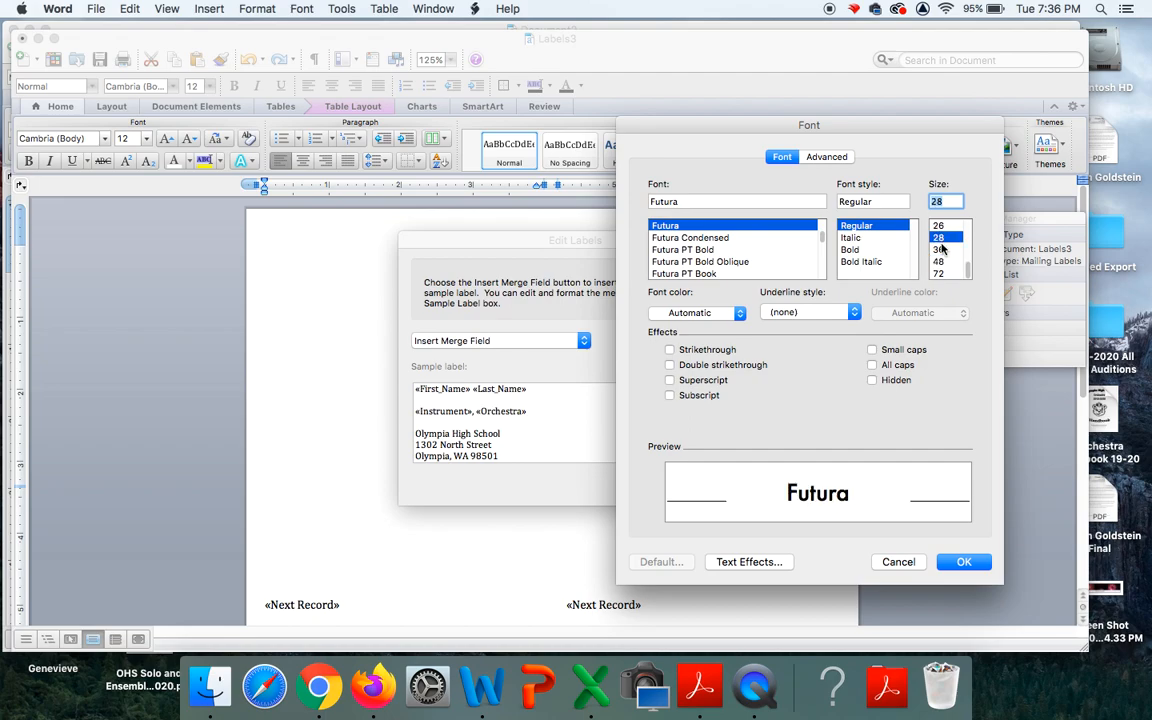
left_click(941, 249)
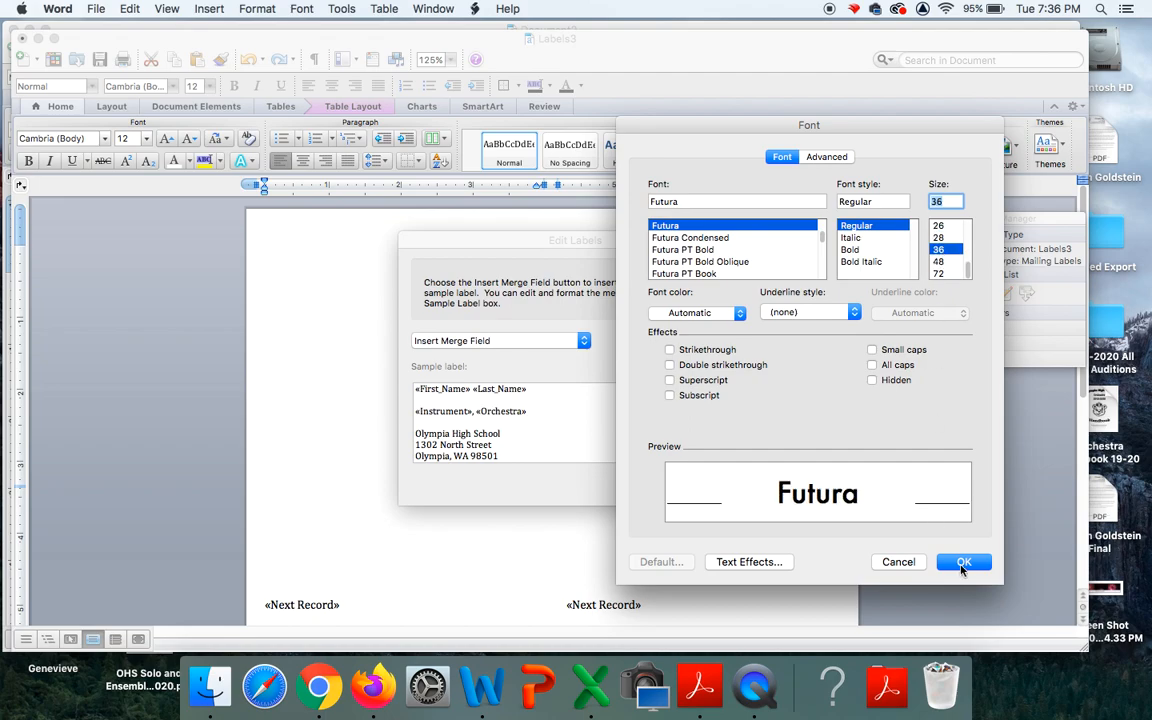
left_click(963, 563)
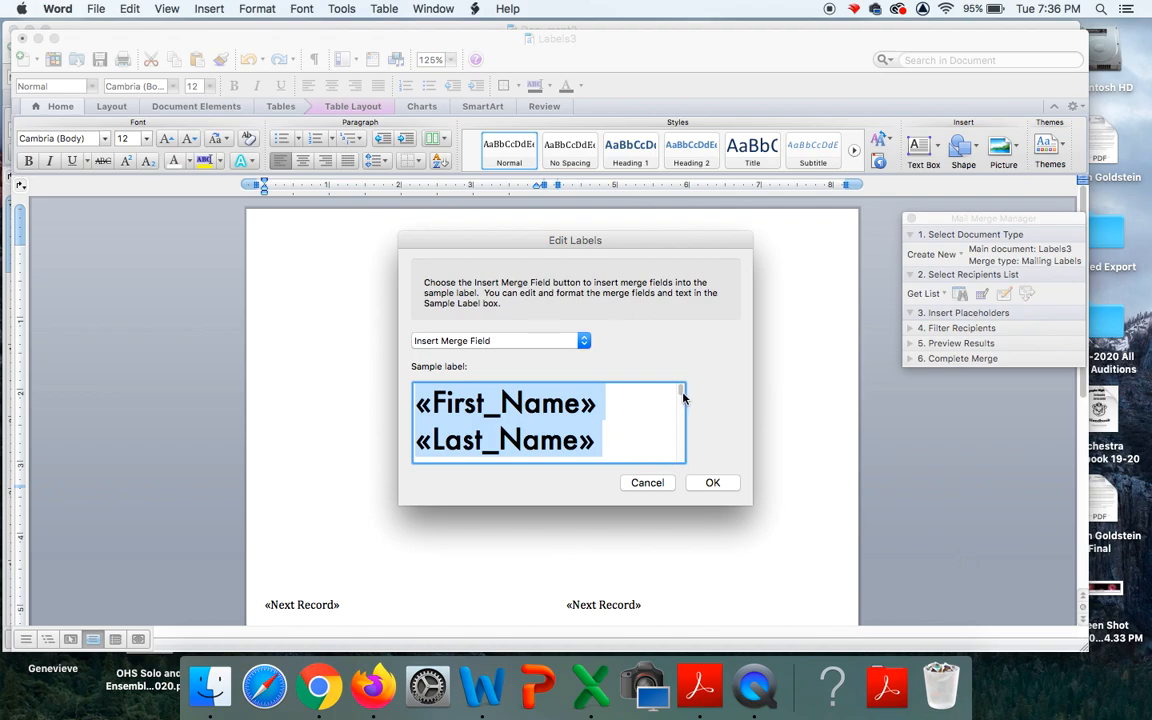
Review the sample label fields and apply the layout to every label on the sheet.
left_click_drag(681, 398, 685, 420)
scroll(685, 420, "down", 1)
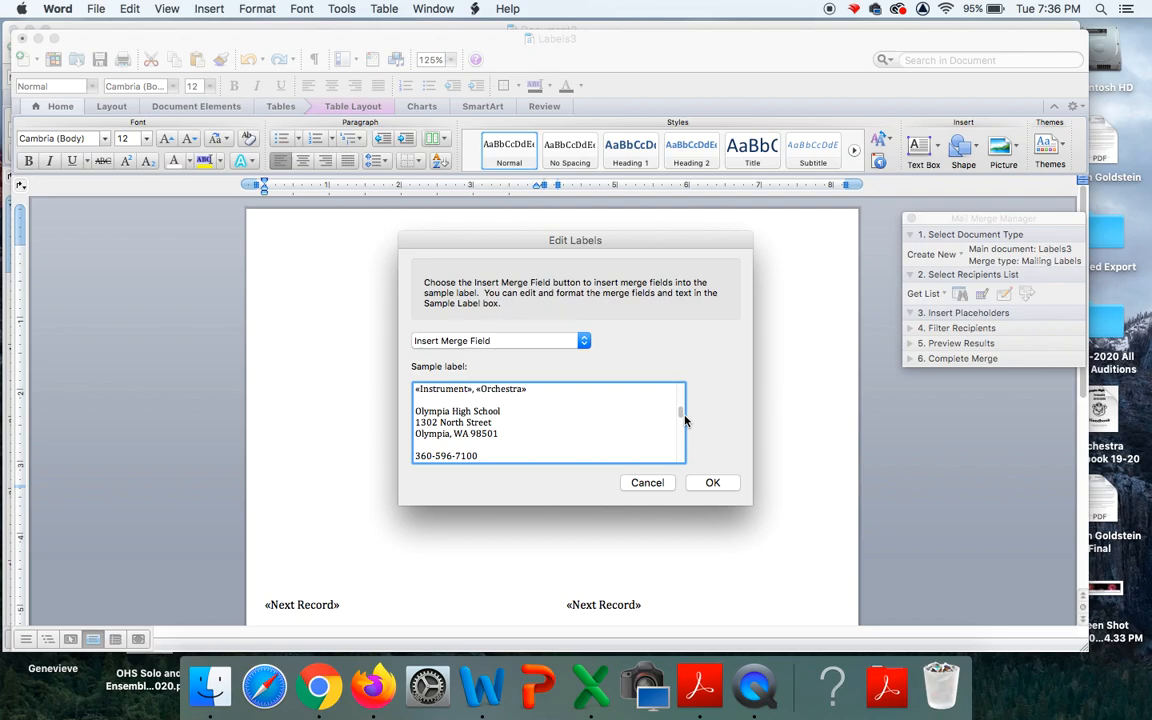
left_click(716, 483)
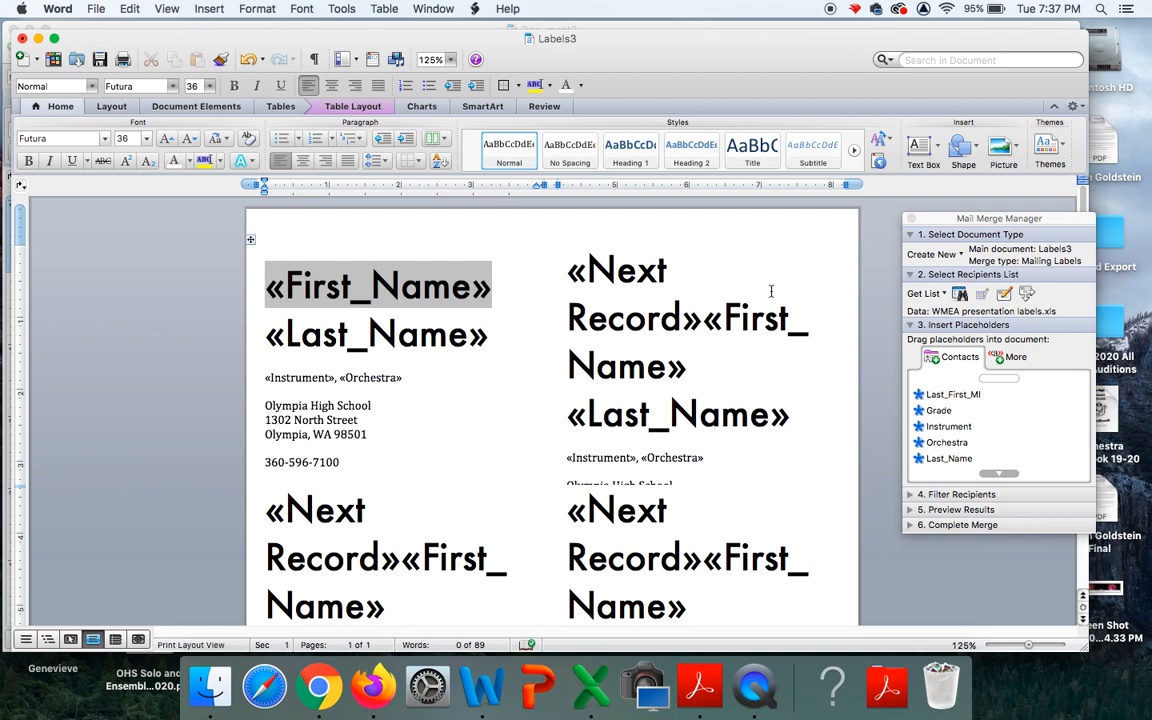
Complete the merge with all records into a new Labels1 document.
left_click(981, 415)
left_click(968, 442)
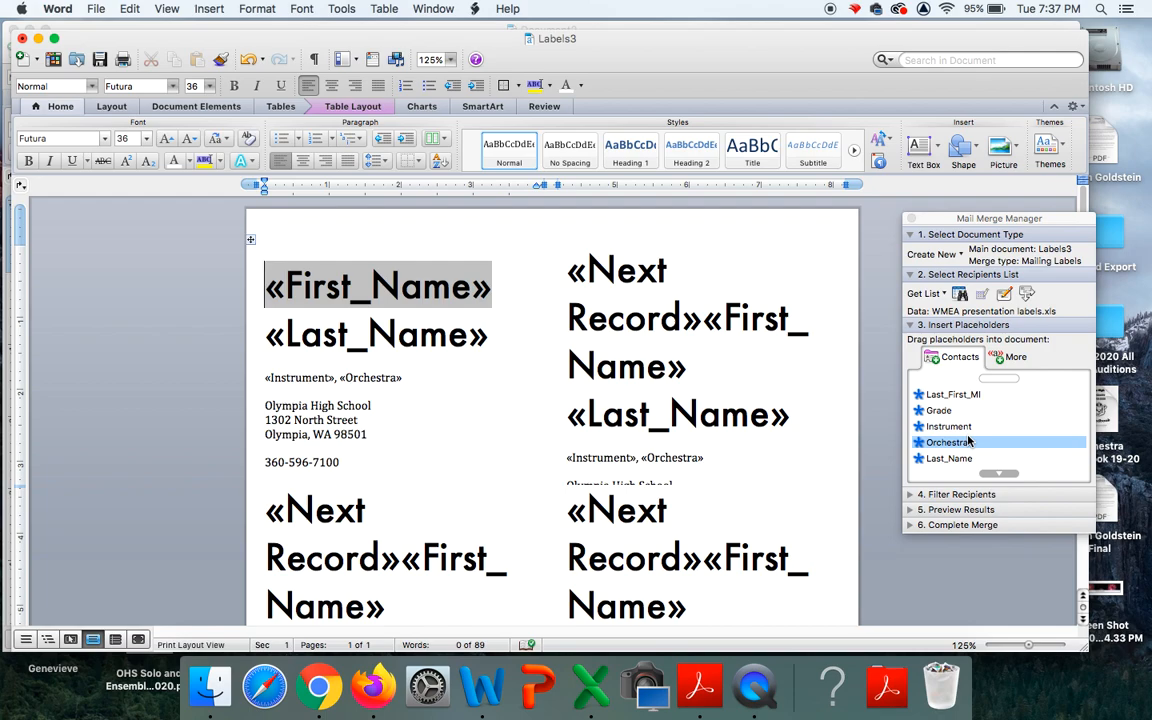
left_click(909, 526)
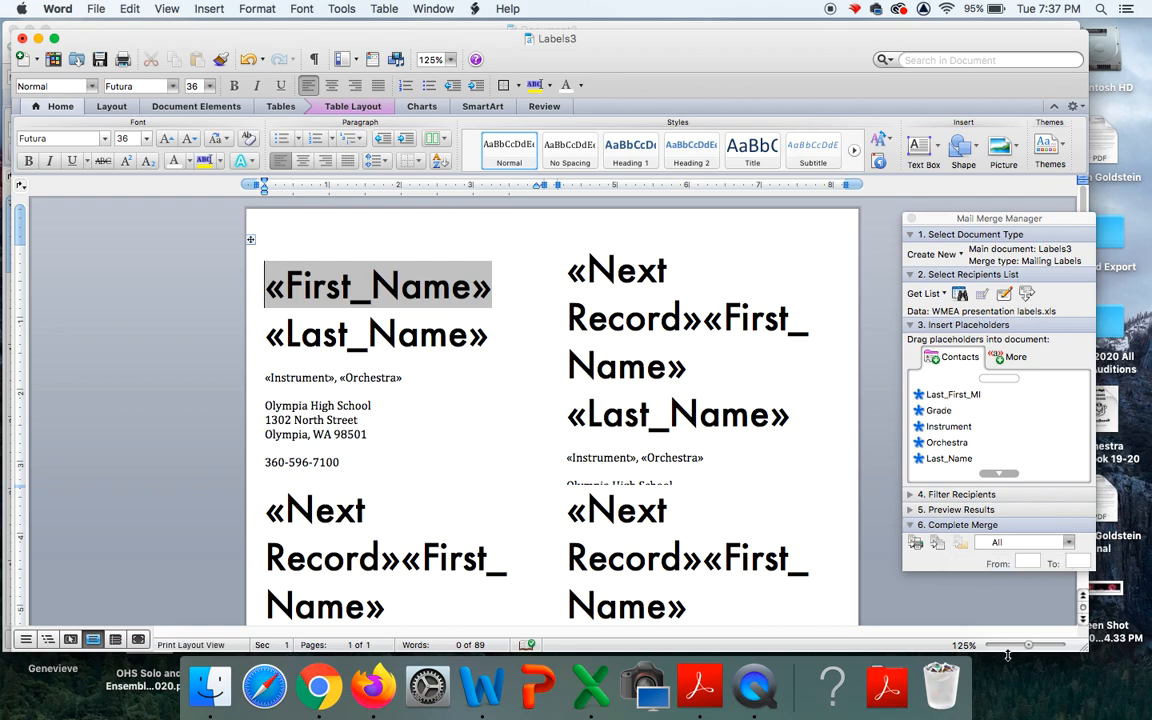
left_click(937, 545)
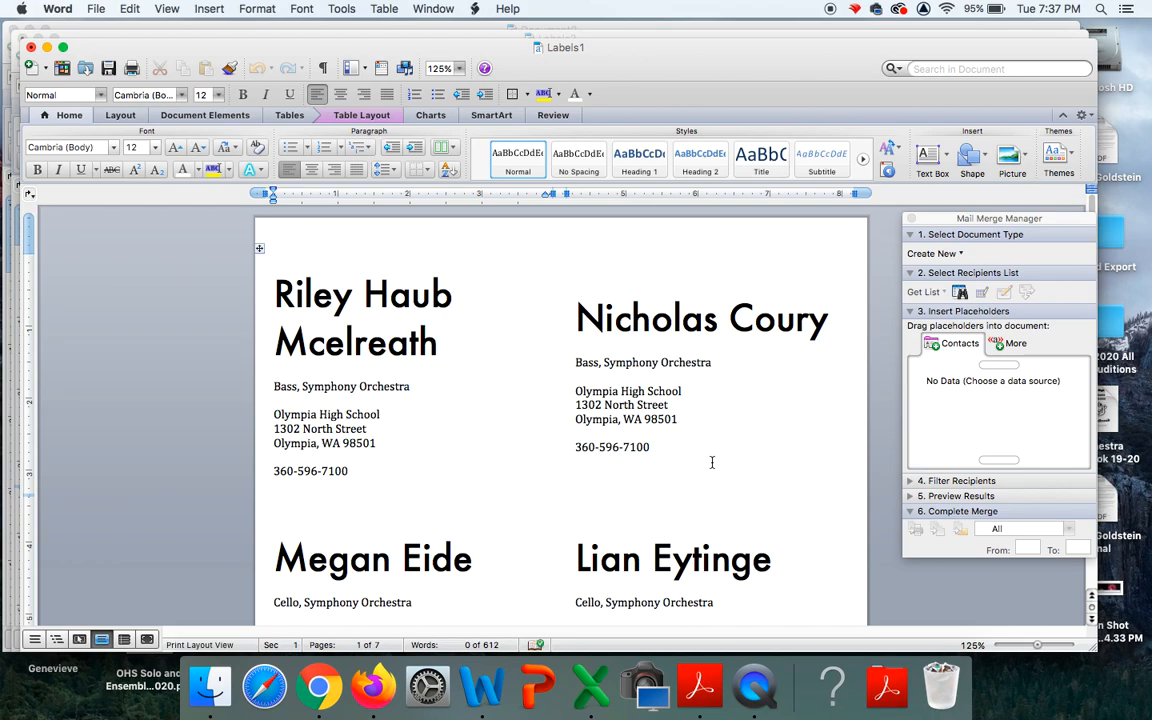
scroll(712, 462, "down", 10)
scroll(712, 462, "down", 8)
scroll(712, 462, "down", 5)
scroll(712, 462, "down", 6)
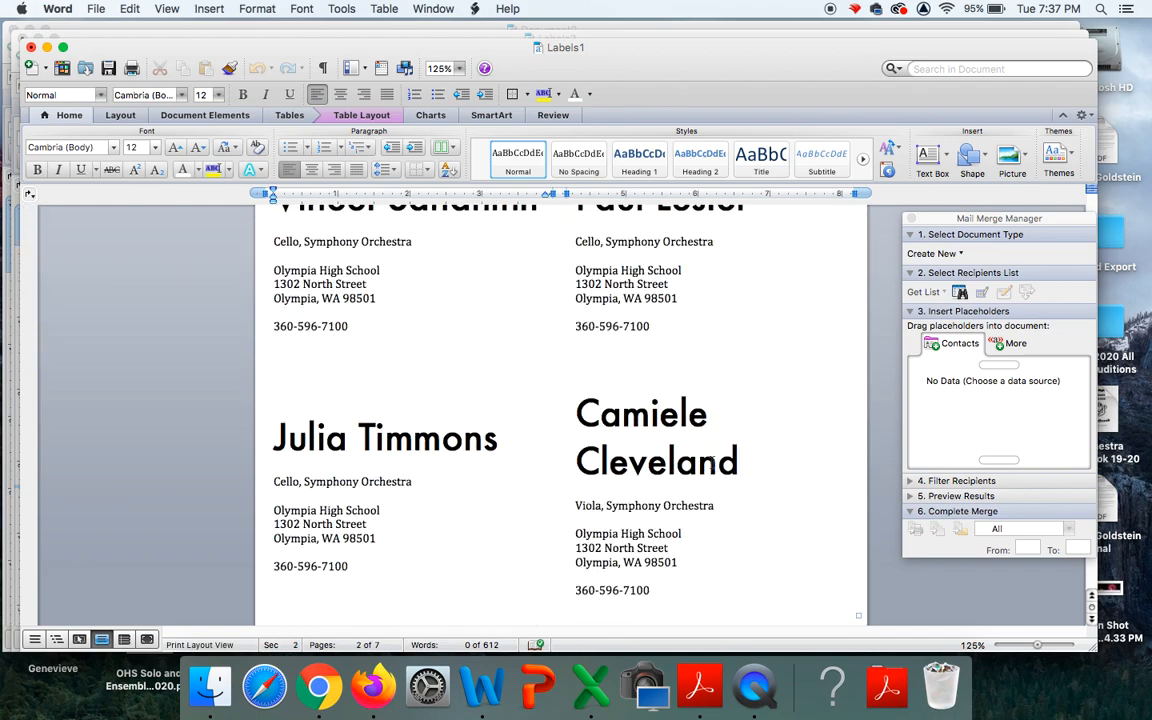
scroll(712, 460, "down", 7)
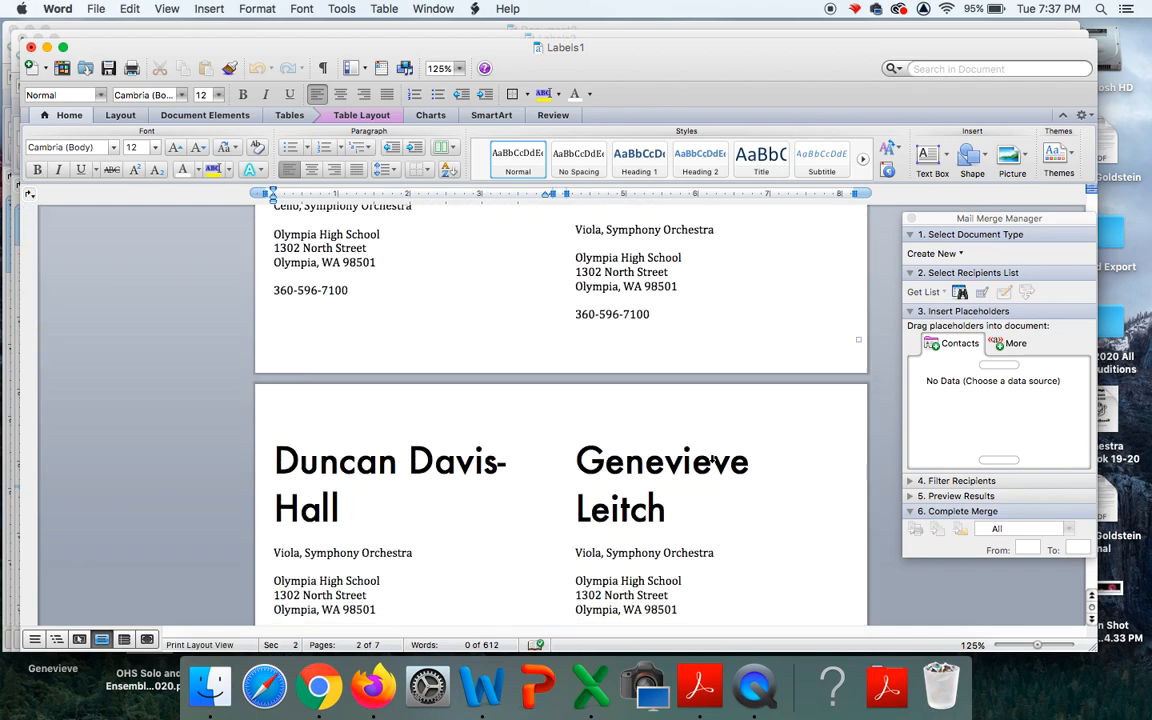
scroll(712, 462, "up", 4)
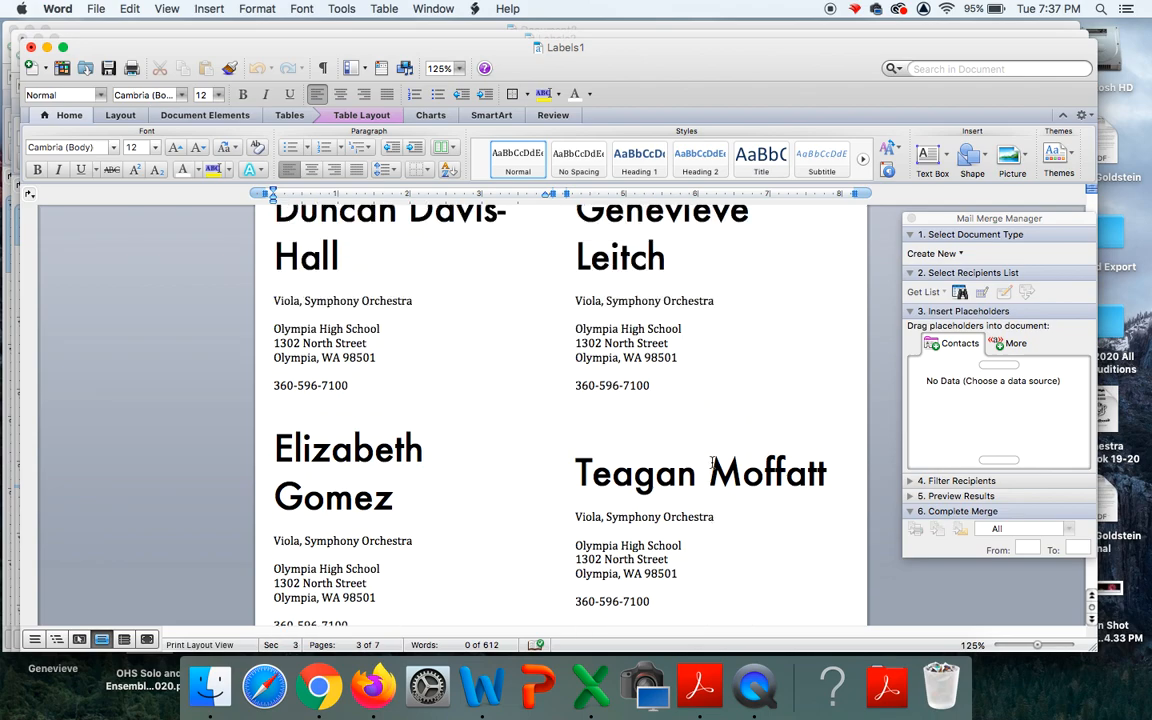
scroll(712, 462, "down", 7)
scroll(712, 462, "down", 8)
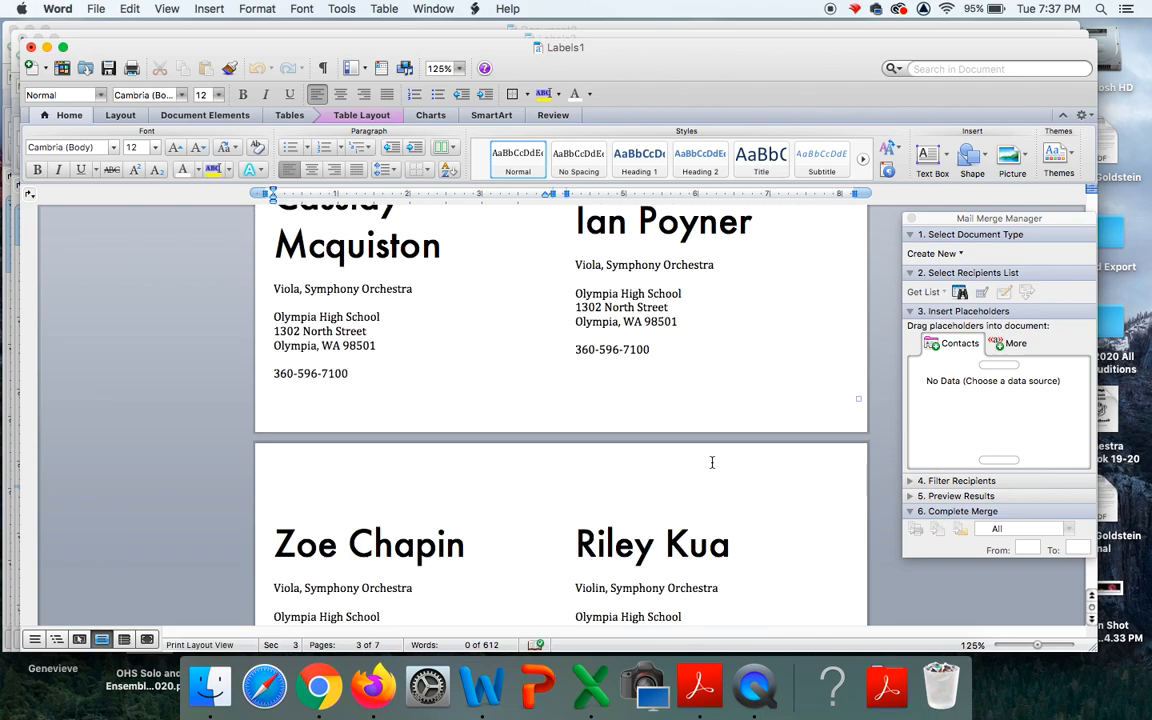
scroll(712, 462, "down", 8)
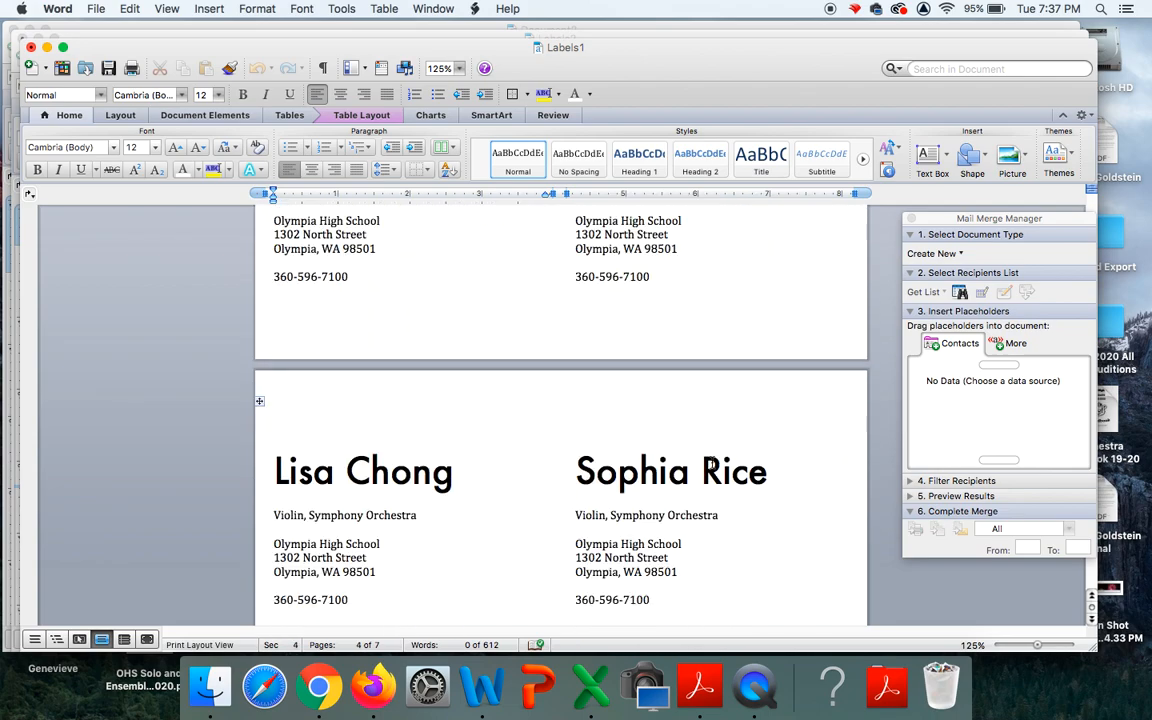
scroll(712, 462, "down", 8)
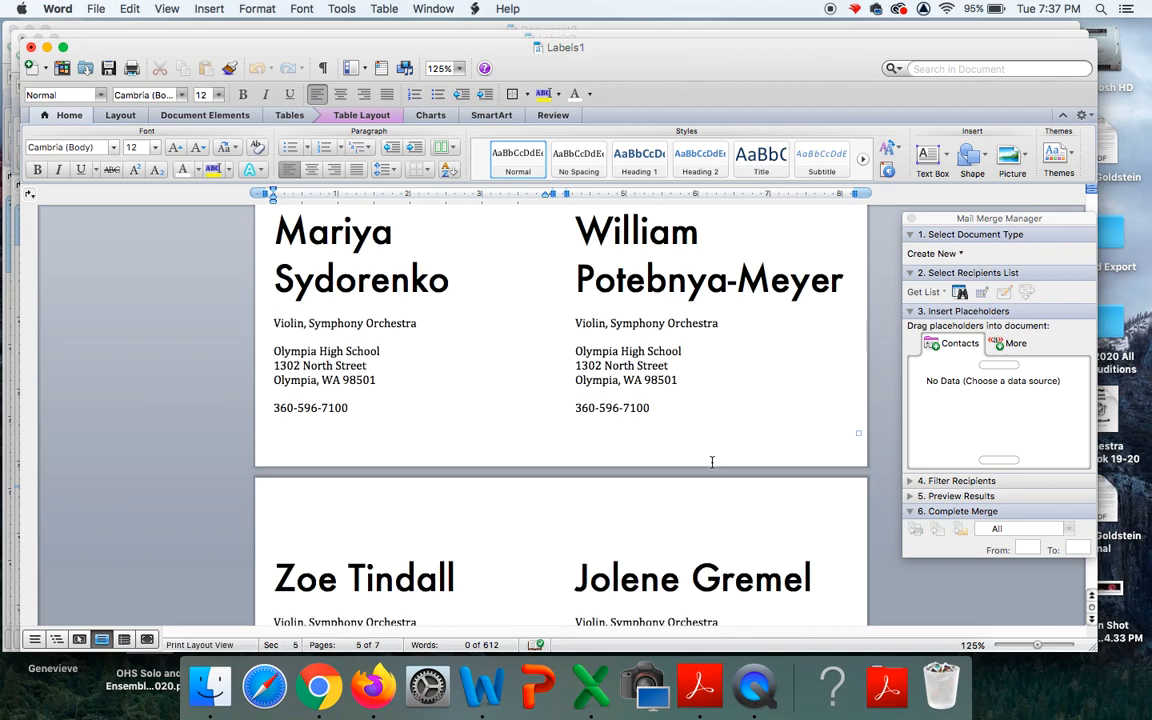
scroll(712, 462, "up", 2)
scroll(712, 460, "down", 5)
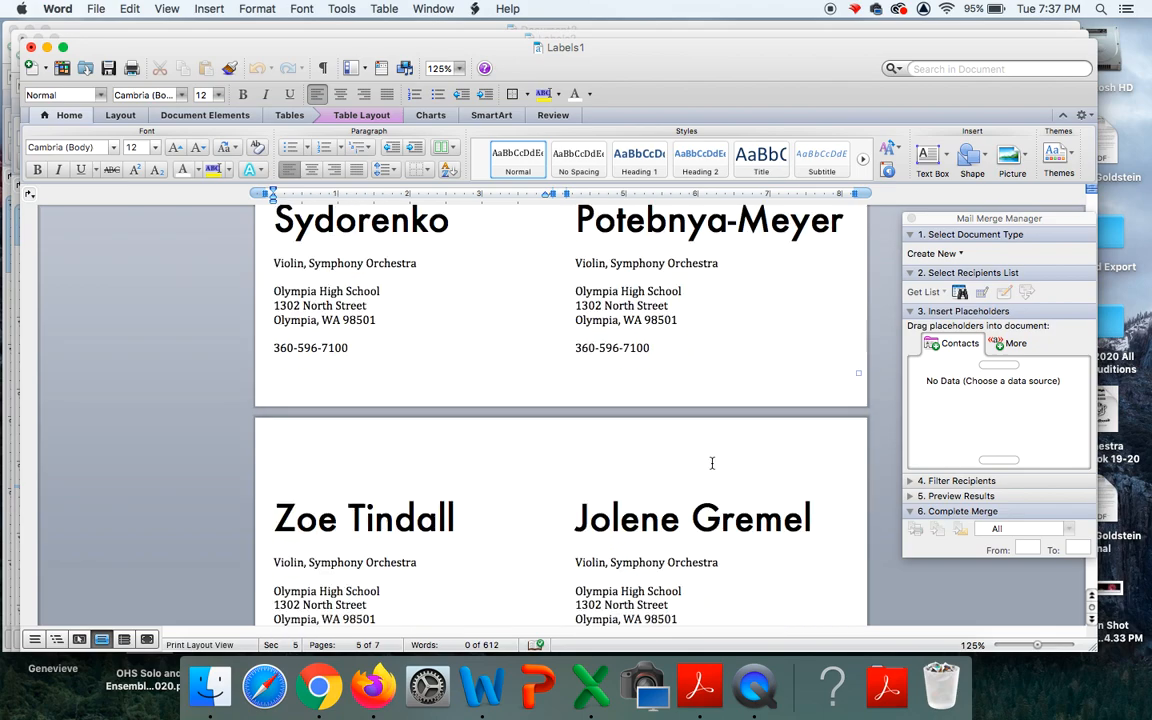
scroll(712, 462, "down", 5)
scroll(712, 462, "up", 5)
scroll(712, 462, "down", 4)
scroll(712, 462, "down", 5)
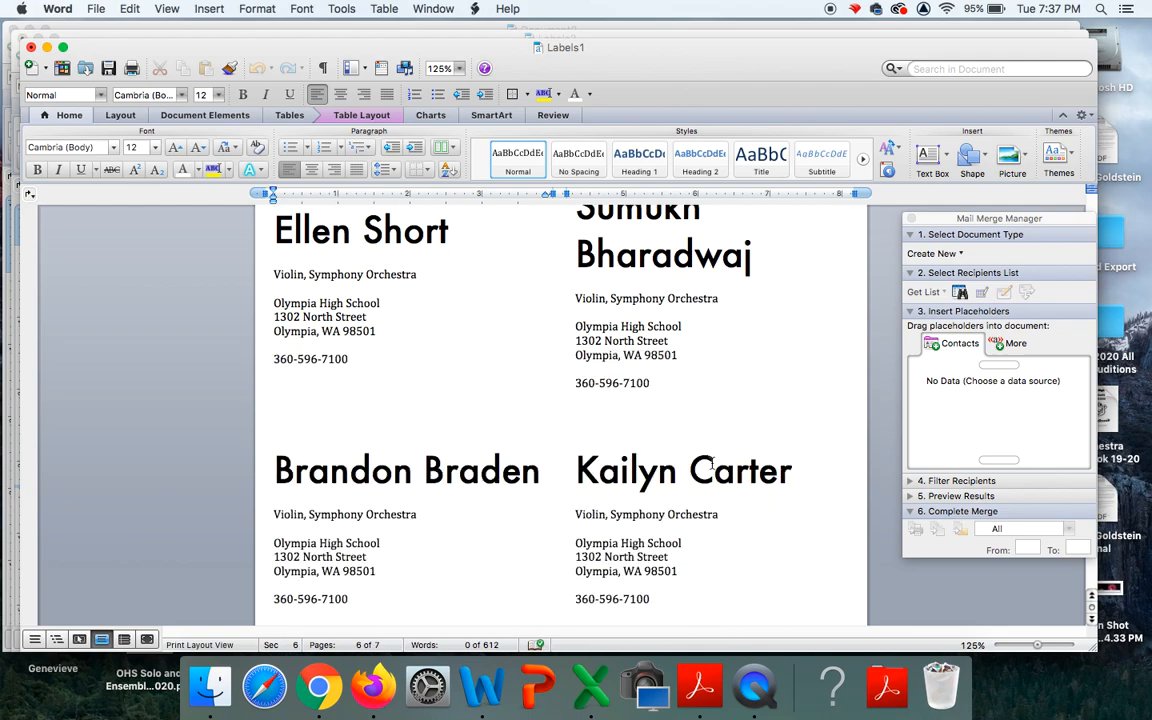
scroll(712, 463, "down", 4)
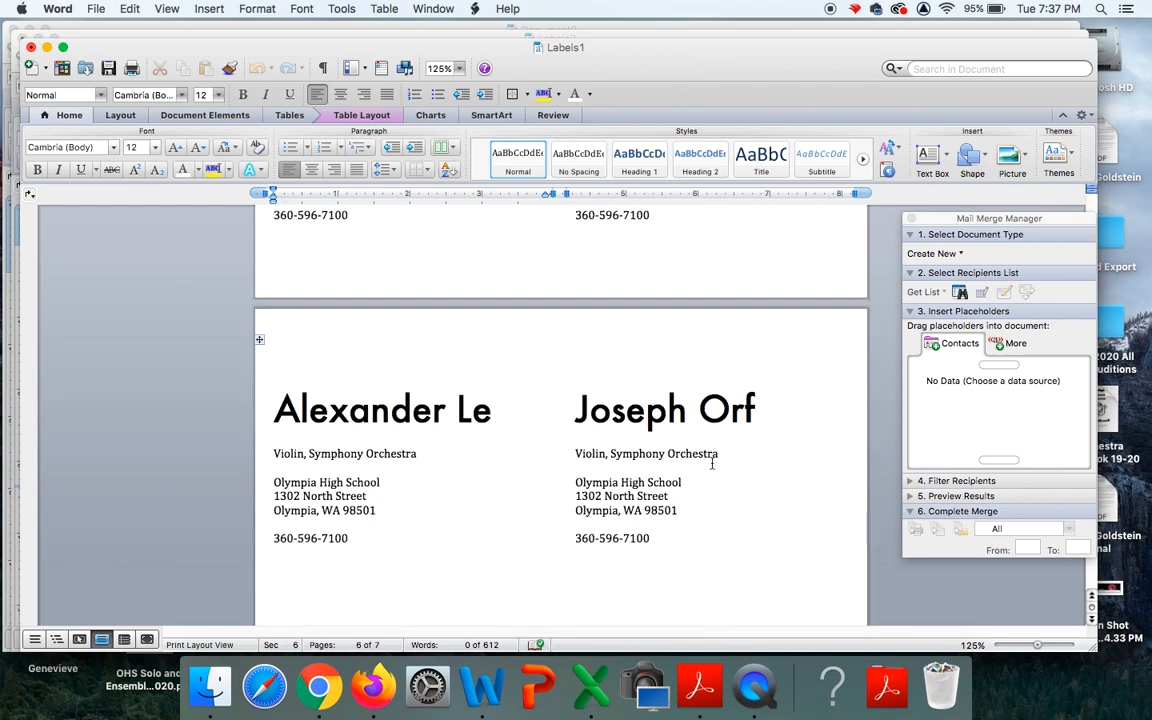
scroll(712, 463, "down", 3)
scroll(712, 463, "down", 6)
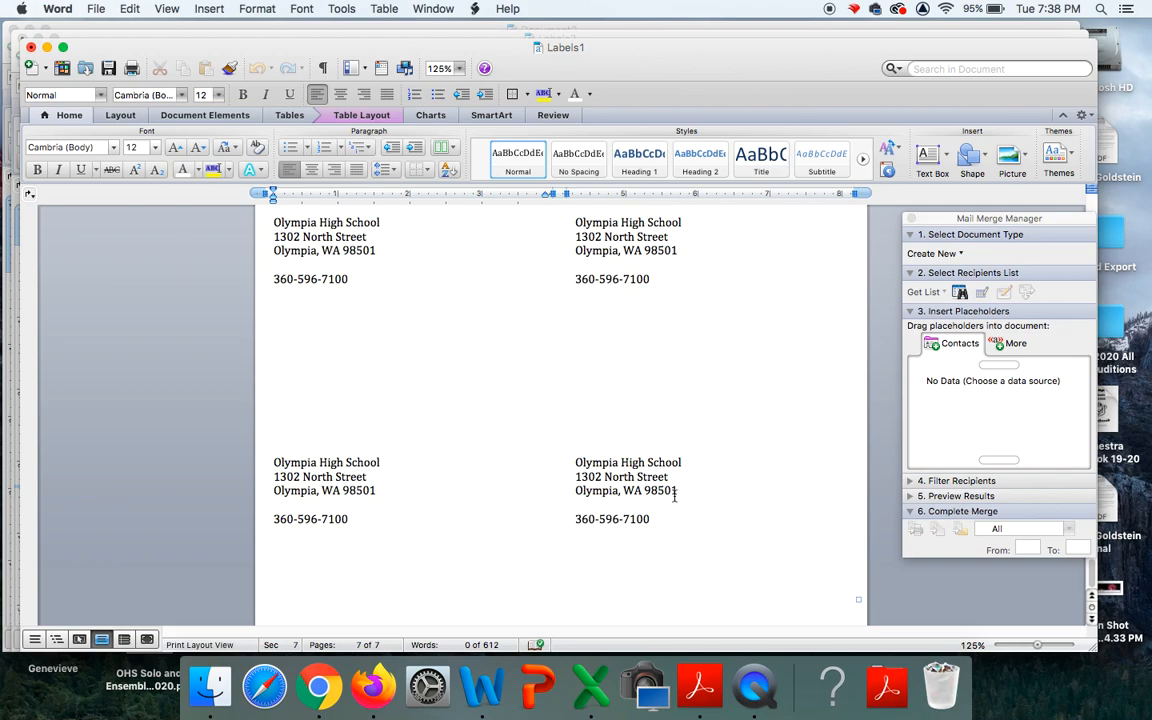
scroll(674, 493, "down", 1)
scroll(674, 496, "up", 15)
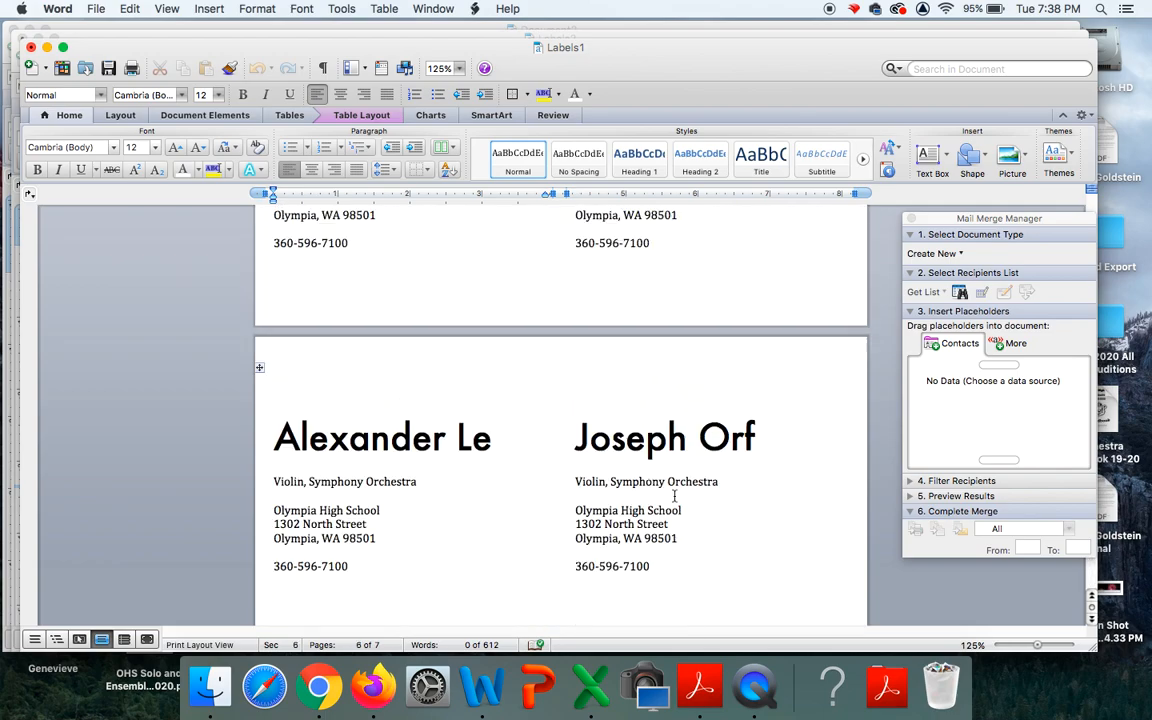
scroll(674, 495, "up", 15)
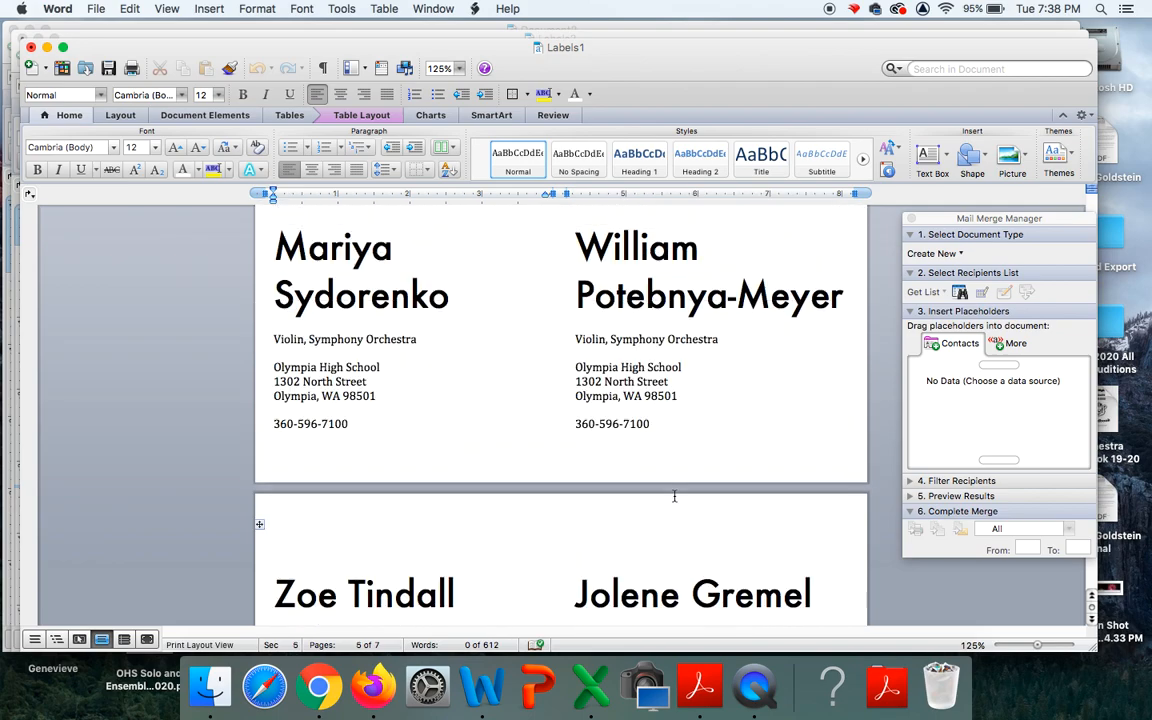
scroll(674, 494, "up", 8)
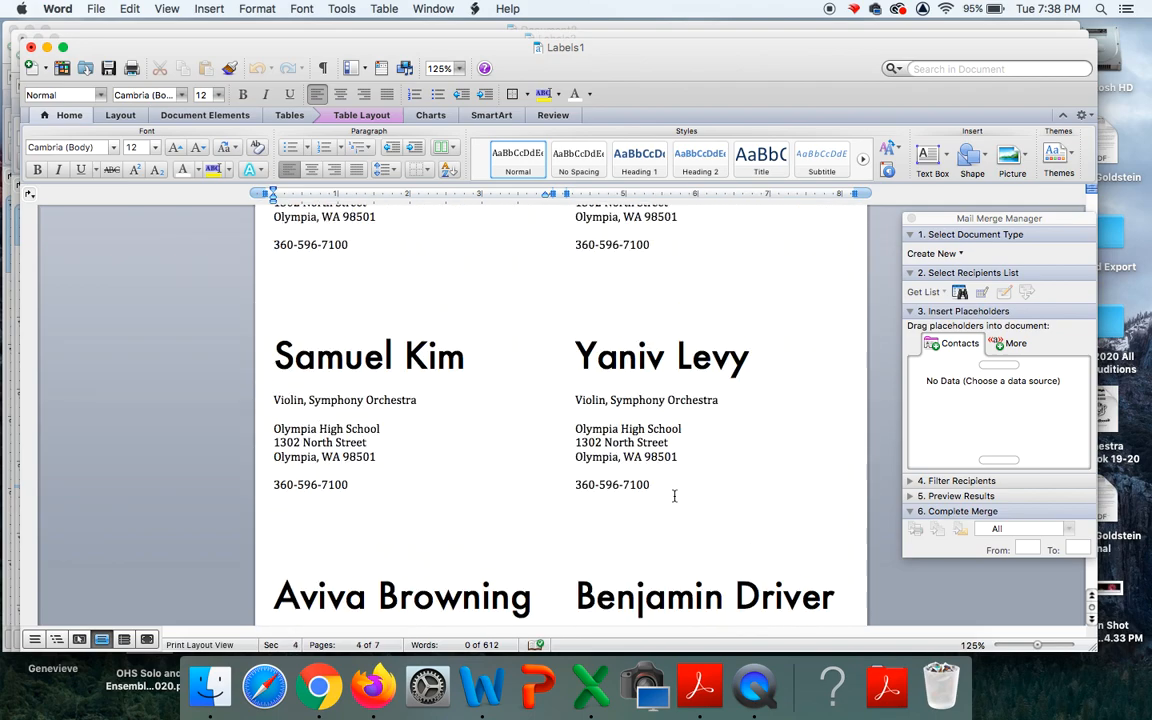